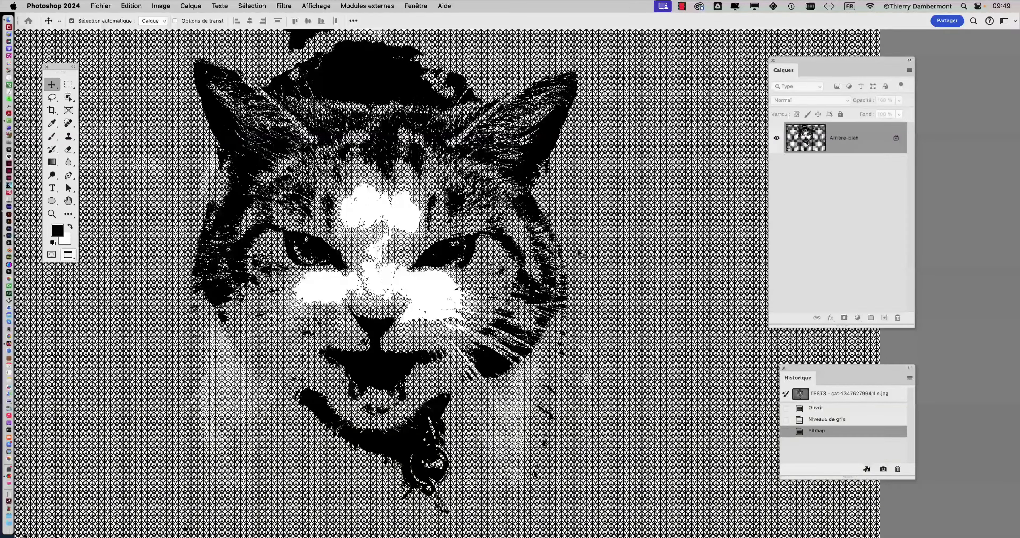
Zoom and pan around the Bitmap-mode cat to inspect the peace-symbol texture closely.
{"action": "scroll", "coordinate": [582, 254], "scroll_direction": "down", "scroll_amount": 1}
{"action": "scroll", "coordinate": [582, 253], "scroll_direction": "down", "scroll_amount": 2}
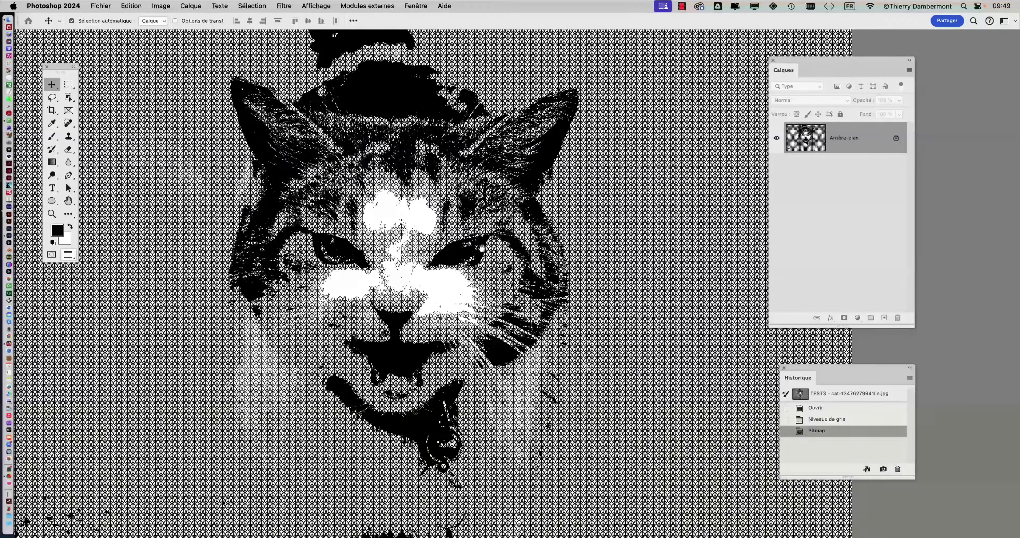
{"action": "left_click_drag", "start_coordinate": [482, 248], "coordinate": [579, 250]}
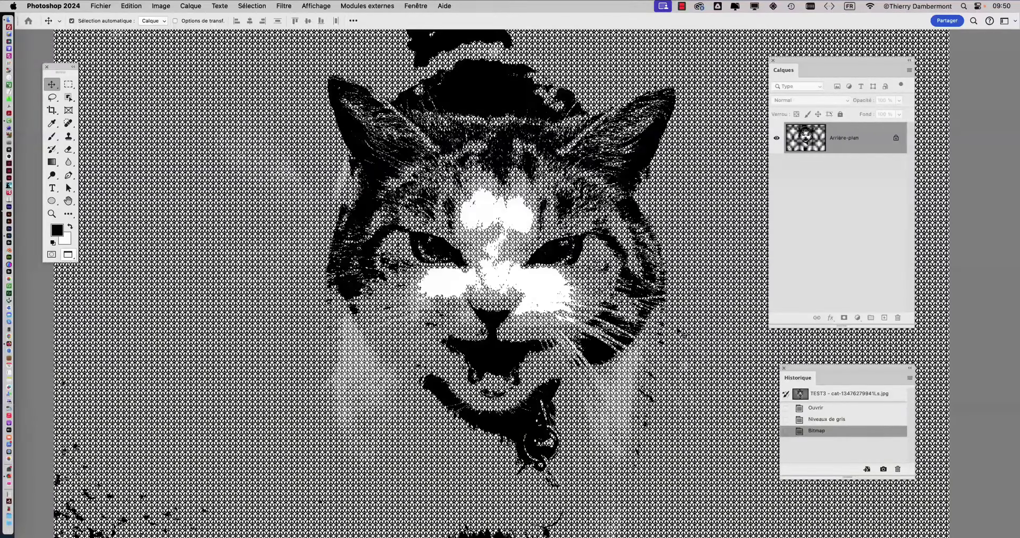
{"action": "scroll", "coordinate": [678, 323], "scroll_direction": "down", "scroll_amount": 1}
{"action": "scroll", "coordinate": [675, 321], "scroll_direction": "down", "scroll_amount": 1}
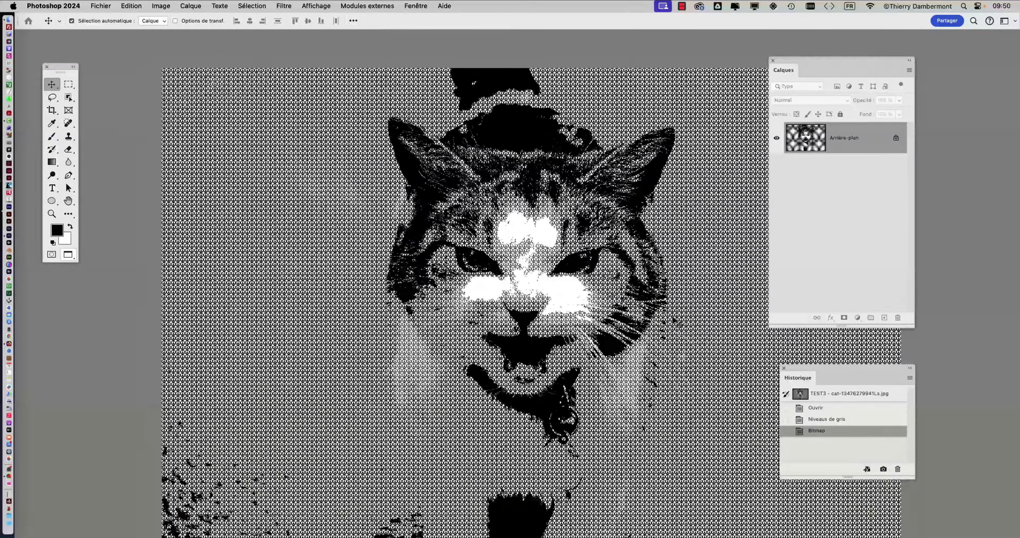
{"action": "left_click_drag", "start_coordinate": [623, 318], "coordinate": [556, 307]}
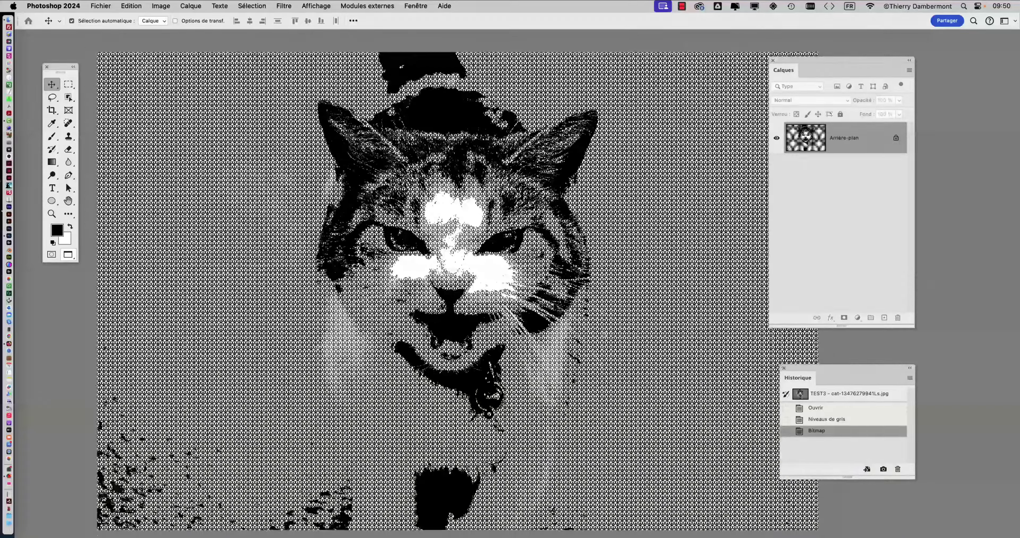
{"action": "scroll", "coordinate": [556, 307], "scroll_direction": "down", "scroll_amount": 1}
{"action": "scroll", "coordinate": [556, 307], "scroll_direction": "down", "scroll_amount": 1}
{"action": "scroll", "coordinate": [622, 305], "scroll_direction": "up", "scroll_amount": 2}
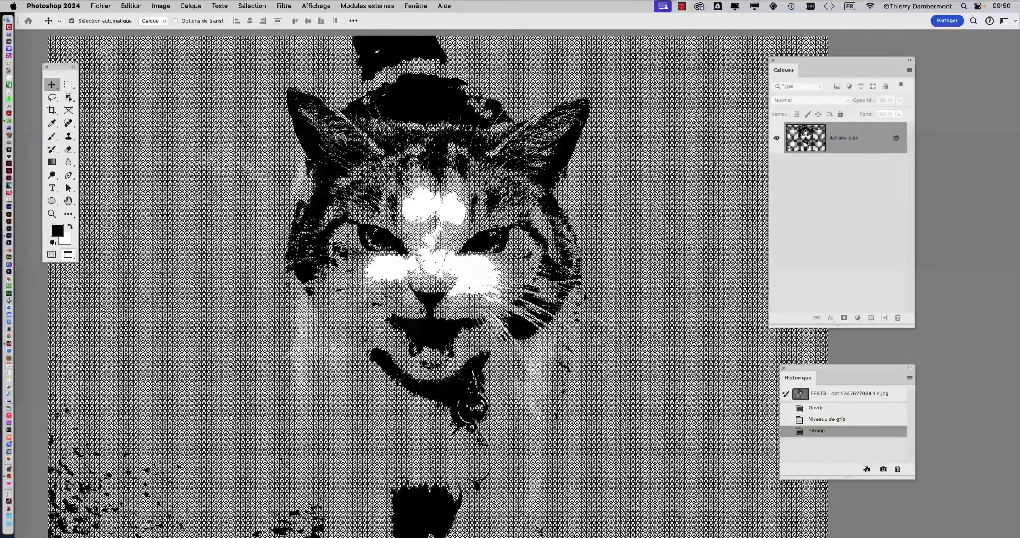
{"action": "scroll", "coordinate": [643, 281], "scroll_direction": "up", "scroll_amount": 1}
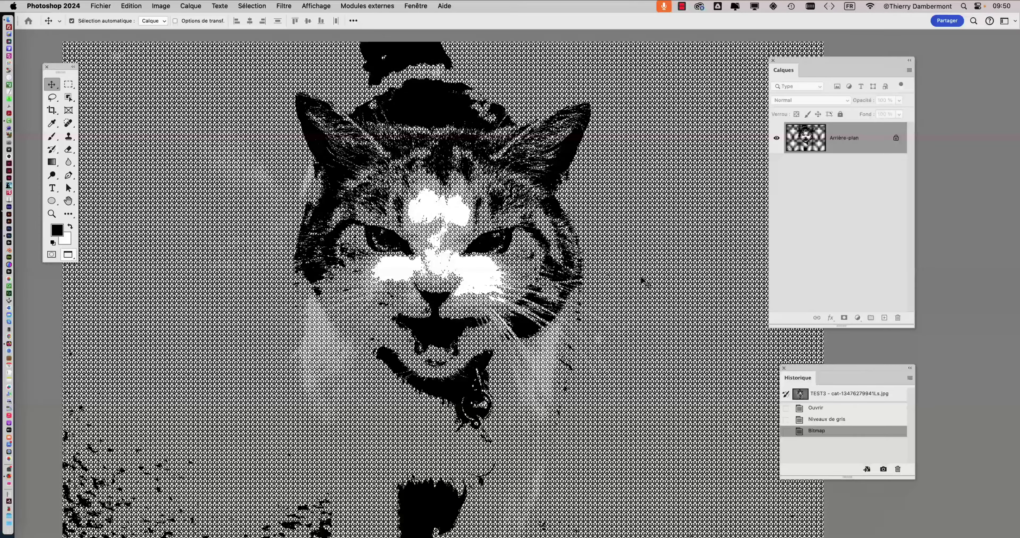
{"action": "scroll", "coordinate": [643, 282], "scroll_direction": "up", "scroll_amount": 10}
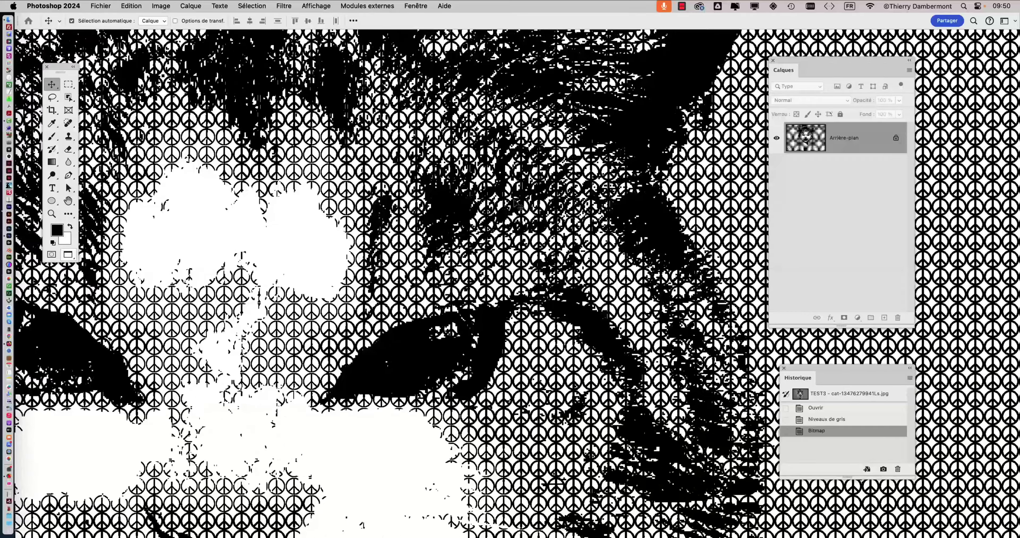
{"action": "scroll", "coordinate": [516, 204], "scroll_direction": "up", "scroll_amount": 3}
{"action": "scroll", "coordinate": [516, 205], "scroll_direction": "up", "scroll_amount": 3}
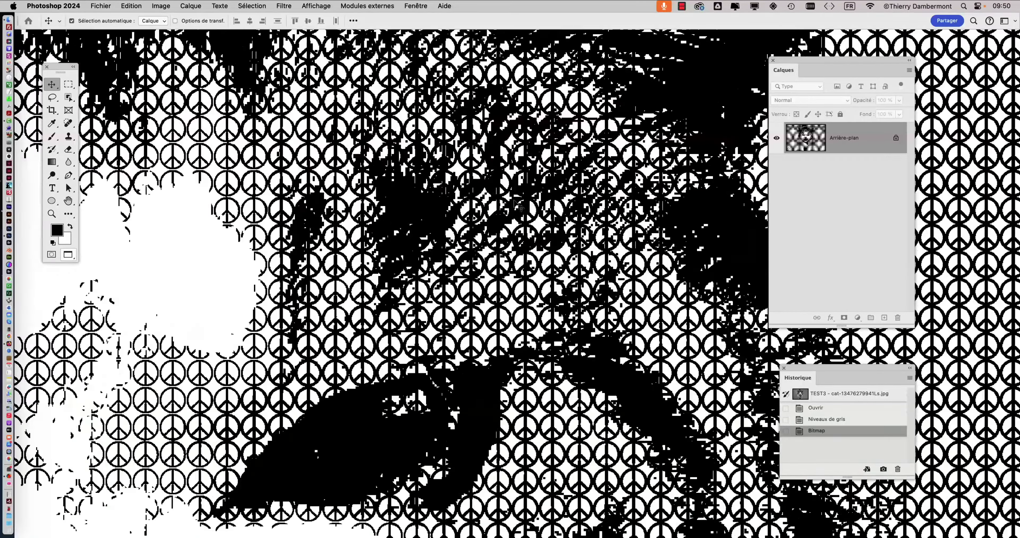
{"action": "scroll", "coordinate": [516, 206], "scroll_direction": "up", "scroll_amount": 3}
{"action": "scroll", "coordinate": [517, 207], "scroll_direction": "down", "scroll_amount": 5}
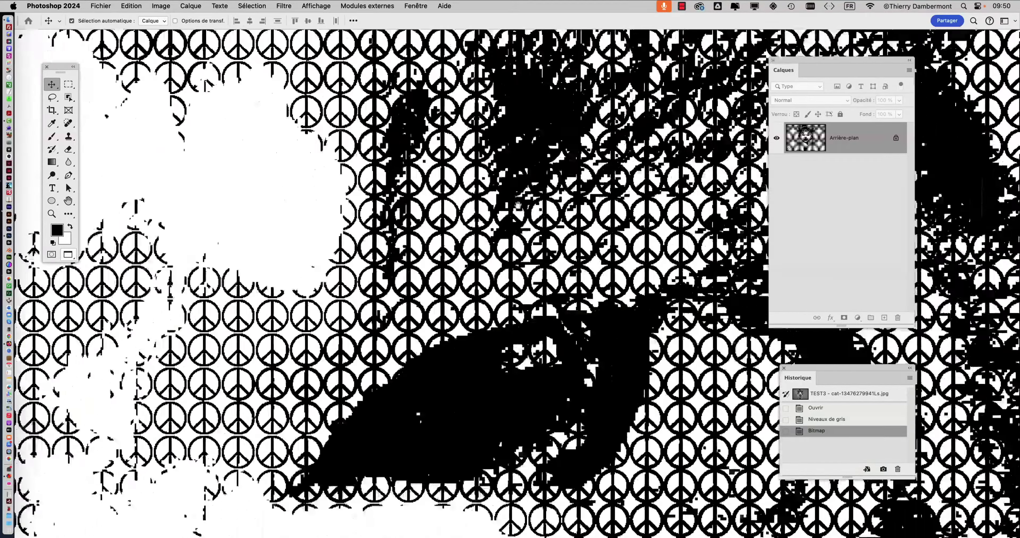
{"action": "scroll", "coordinate": [516, 213], "scroll_direction": "down", "scroll_amount": 3}
{"action": "scroll", "coordinate": [516, 220], "scroll_direction": "down", "scroll_amount": 3}
{"action": "scroll", "coordinate": [517, 221], "scroll_direction": "down", "scroll_amount": 3}
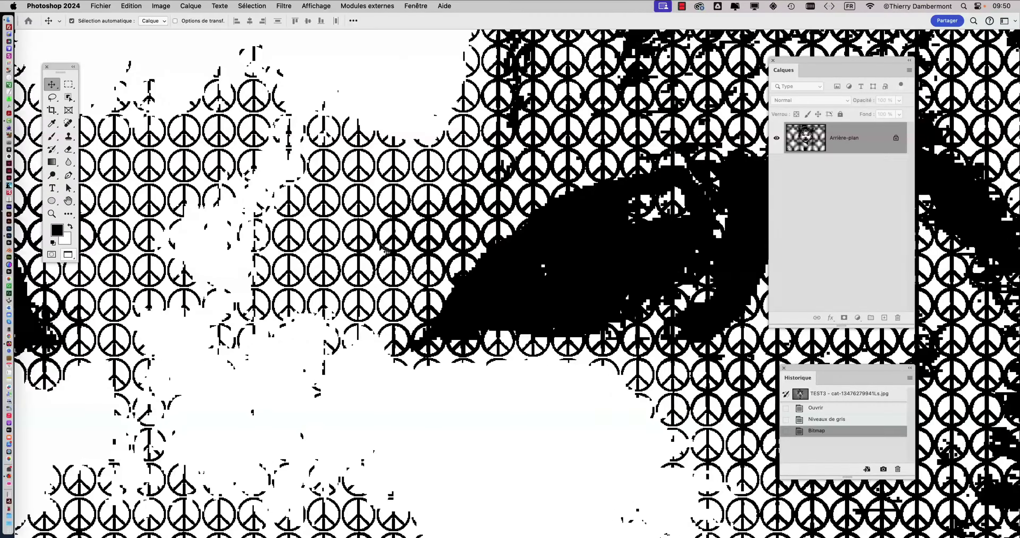
{"action": "scroll", "coordinate": [461, 250], "scroll_direction": "down", "scroll_amount": 3}
{"action": "scroll", "coordinate": [461, 251], "scroll_direction": "left", "scroll_amount": 5}
{"action": "scroll", "coordinate": [458, 239], "scroll_direction": "left", "scroll_amount": 5}
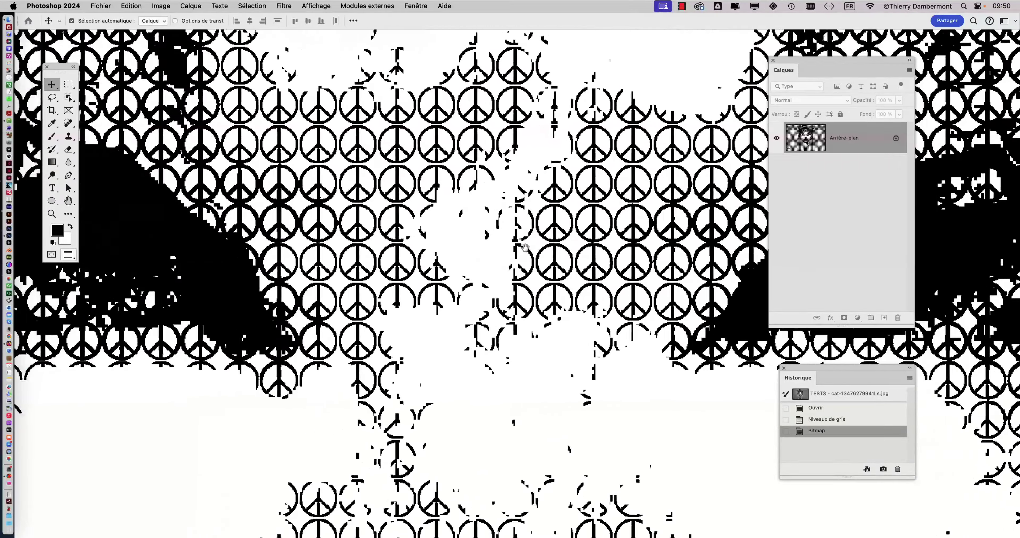
{"action": "scroll", "coordinate": [454, 228], "scroll_direction": "left", "scroll_amount": 5}
{"action": "scroll", "coordinate": [451, 217], "scroll_direction": "left", "scroll_amount": 5}
{"action": "scroll", "coordinate": [452, 218], "scroll_direction": "up", "scroll_amount": 2}
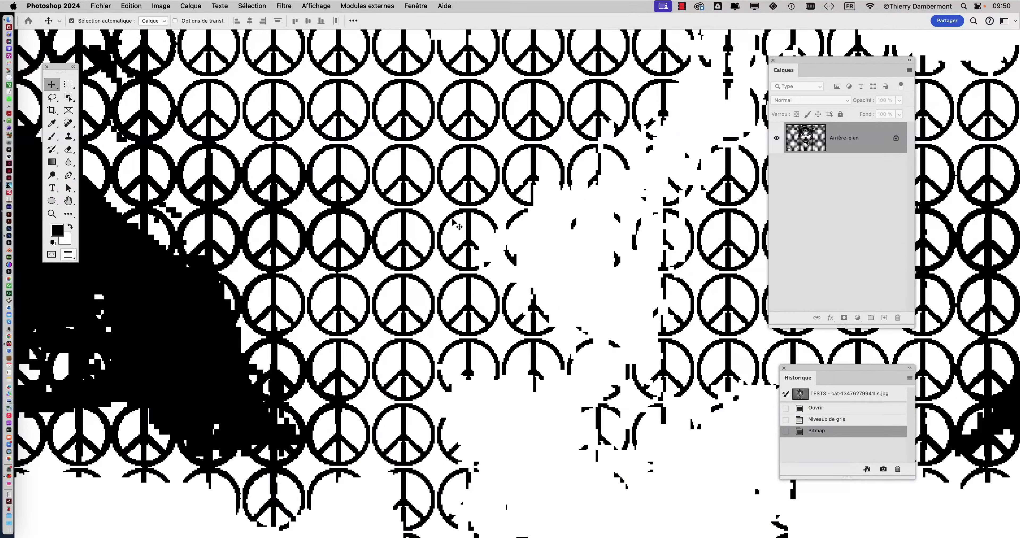
{"action": "scroll", "coordinate": [190, 176], "scroll_direction": "down", "scroll_amount": 2}
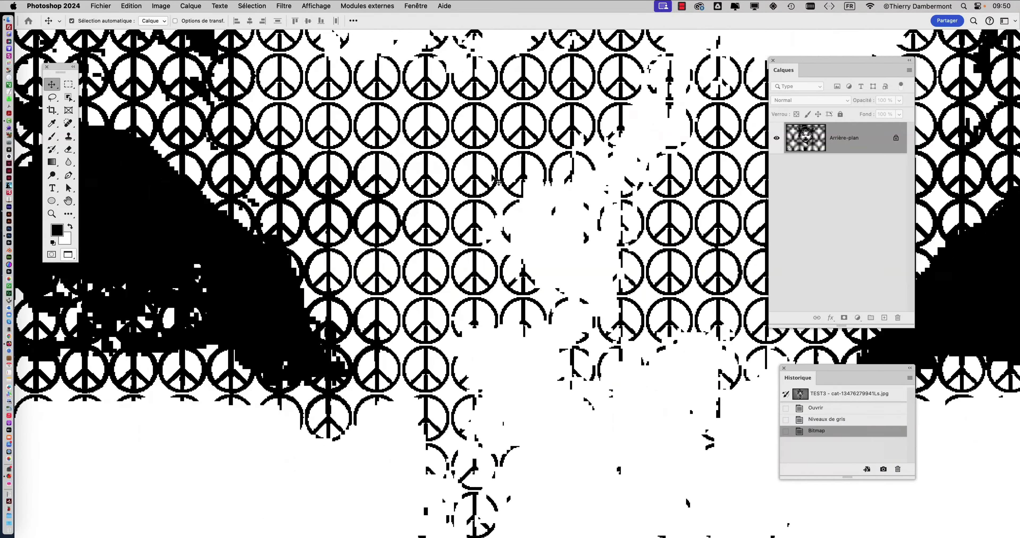
{"action": "scroll", "coordinate": [396, 166], "scroll_direction": "left", "scroll_amount": 5}
{"action": "scroll", "coordinate": [518, 154], "scroll_direction": "up", "scroll_amount": 1}
{"action": "scroll", "coordinate": [517, 154], "scroll_direction": "down", "scroll_amount": 5}
{"action": "scroll", "coordinate": [455, 217], "scroll_direction": "down", "scroll_amount": 2}
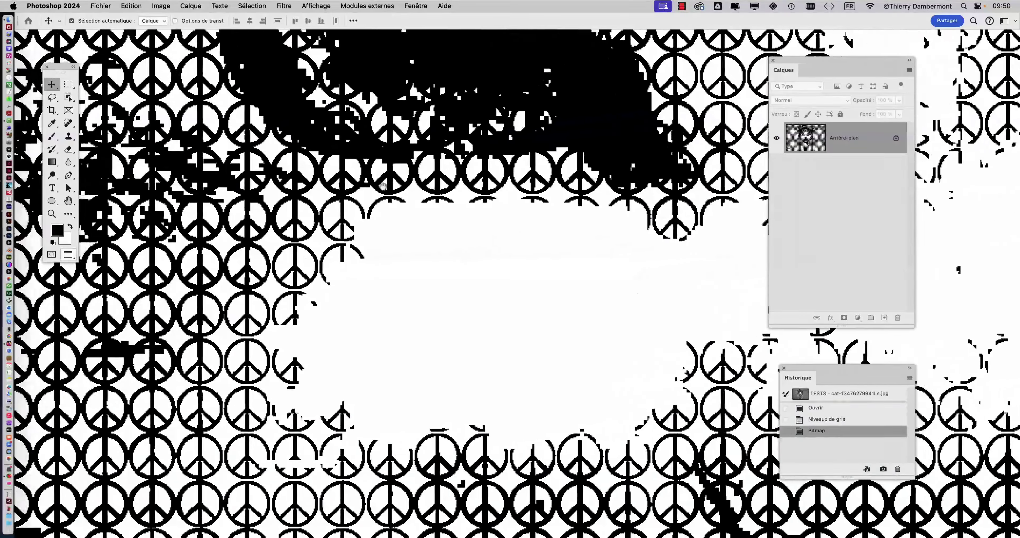
{"action": "scroll", "coordinate": [416, 258], "scroll_direction": "left", "scroll_amount": 5}
{"action": "scroll", "coordinate": [378, 294], "scroll_direction": "left", "scroll_amount": 3}
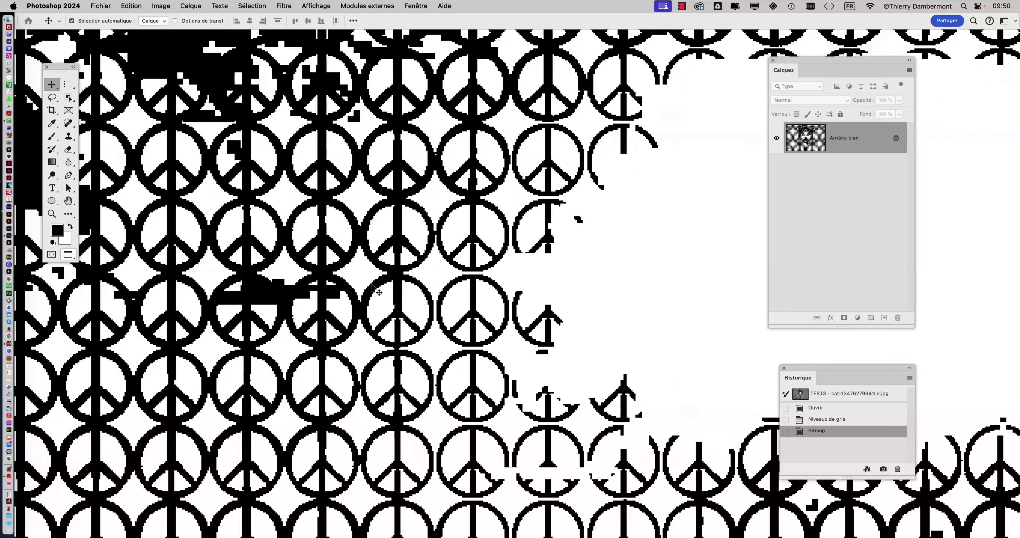
{"action": "scroll", "coordinate": [368, 254], "scroll_direction": "up", "scroll_amount": 2}
{"action": "scroll", "coordinate": [358, 214], "scroll_direction": "down", "scroll_amount": 2}
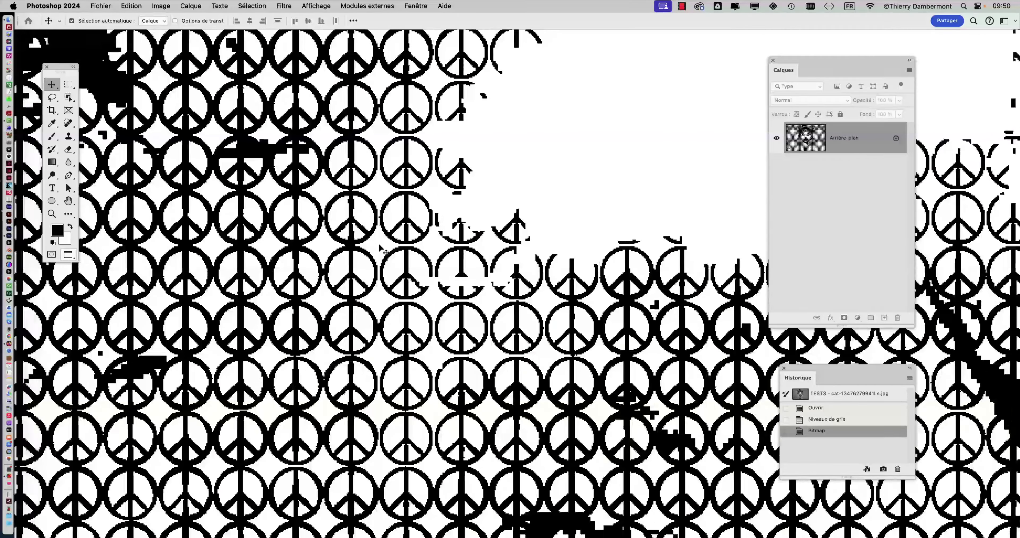
{"action": "scroll", "coordinate": [383, 251], "scroll_direction": "down", "scroll_amount": 3}
{"action": "scroll", "coordinate": [419, 280], "scroll_direction": "down", "scroll_amount": 1}
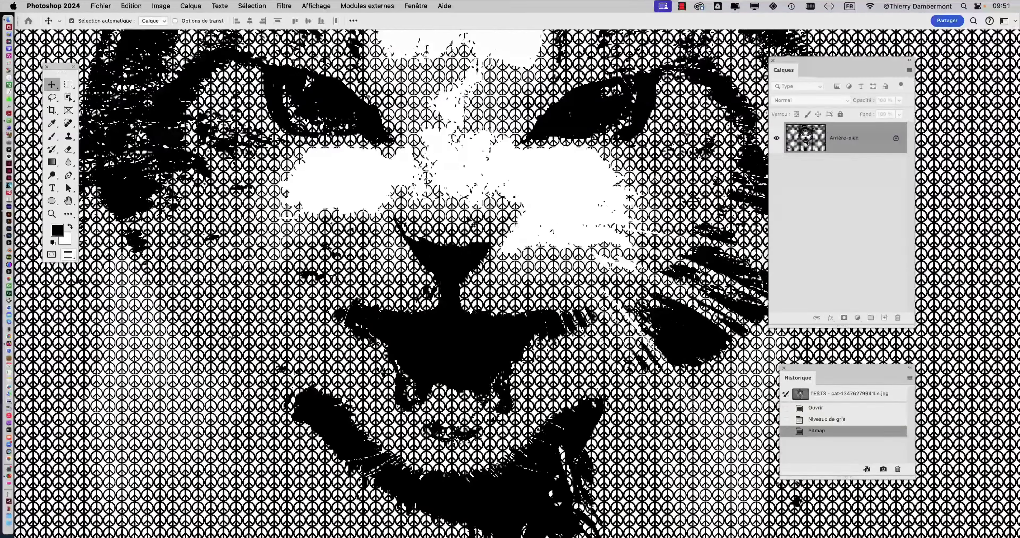
{"action": "scroll", "coordinate": [455, 246], "scroll_direction": "up", "scroll_amount": 4}
{"action": "scroll", "coordinate": [478, 228], "scroll_direction": "up", "scroll_amount": 2}
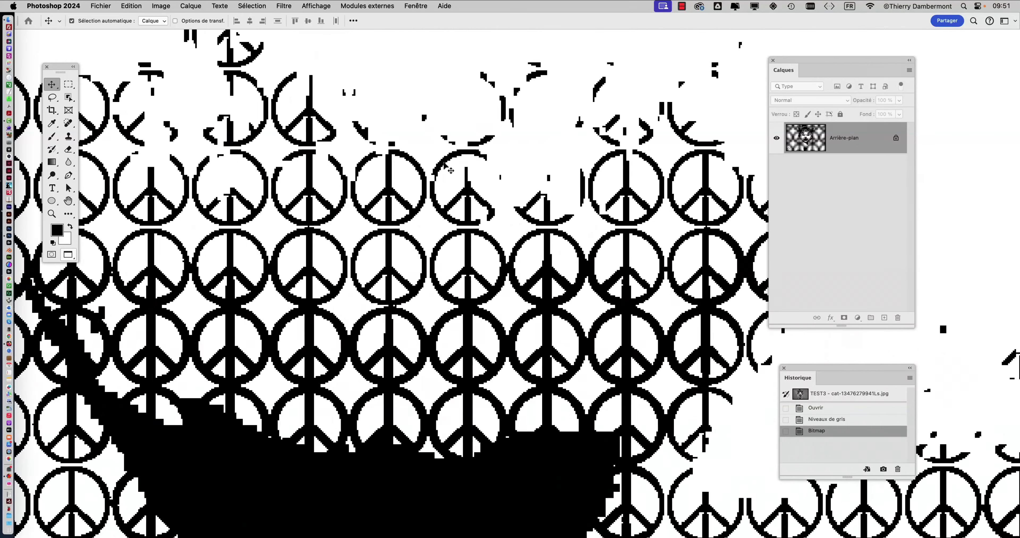
{"action": "scroll", "coordinate": [450, 171], "scroll_direction": "up", "scroll_amount": 2}
Check the image's colour mode in the Image menu, then keep zooming over the pattern.
{"action": "left_click", "coordinate": [161, 5]}
{"action": "mouse_move", "coordinate": [168, 19]}
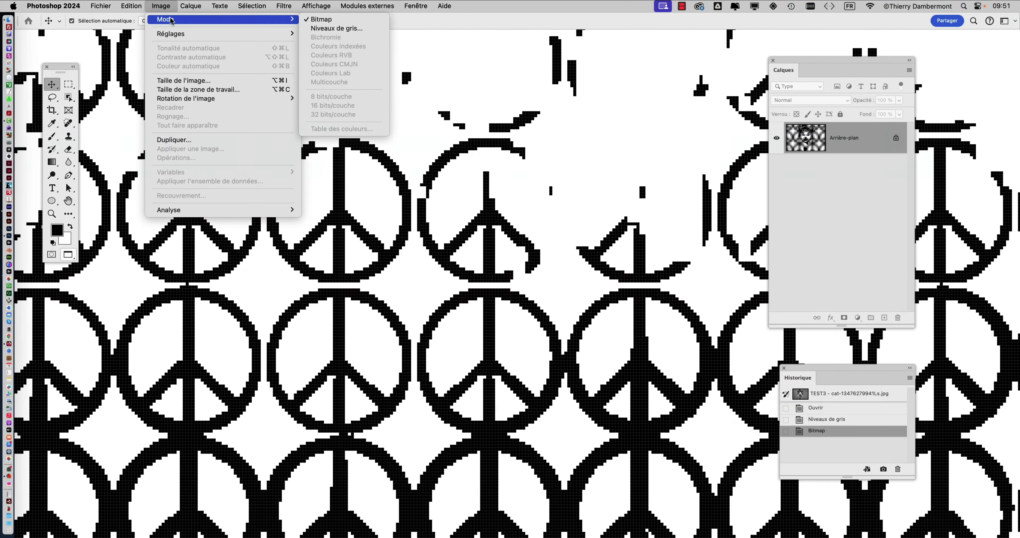
{"action": "key", "text": "Escape"}
{"action": "scroll", "coordinate": [504, 183], "scroll_direction": "up", "scroll_amount": 3}
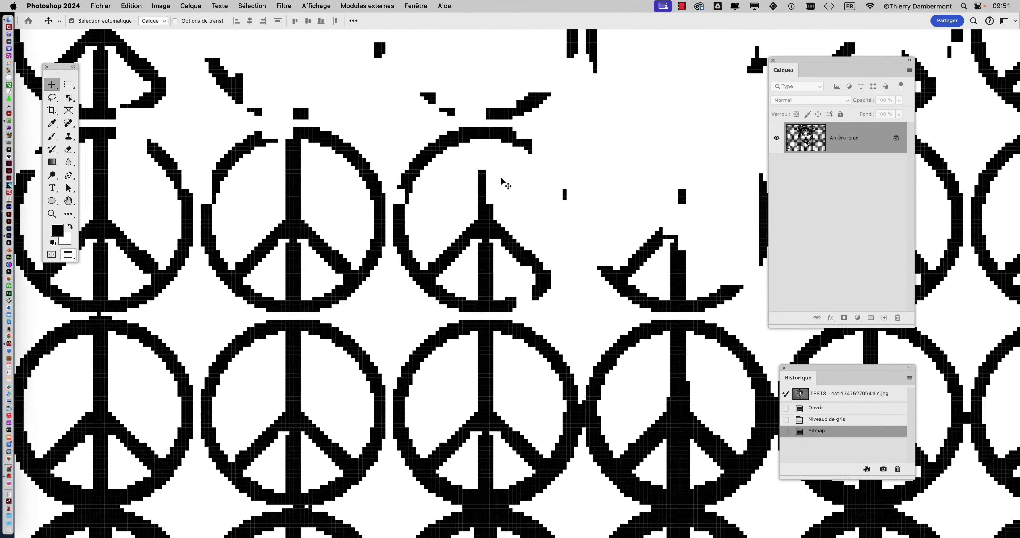
{"action": "scroll", "coordinate": [504, 183], "scroll_direction": "down", "scroll_amount": 3}
{"action": "scroll", "coordinate": [505, 183], "scroll_direction": "down", "scroll_amount": 2}
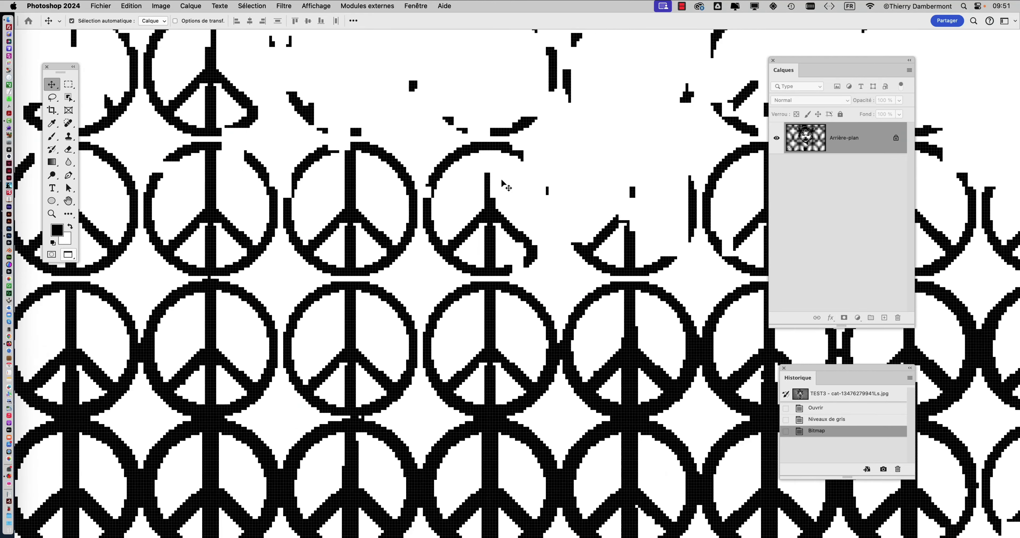
{"action": "scroll", "coordinate": [503, 182], "scroll_direction": "down", "scroll_amount": 3}
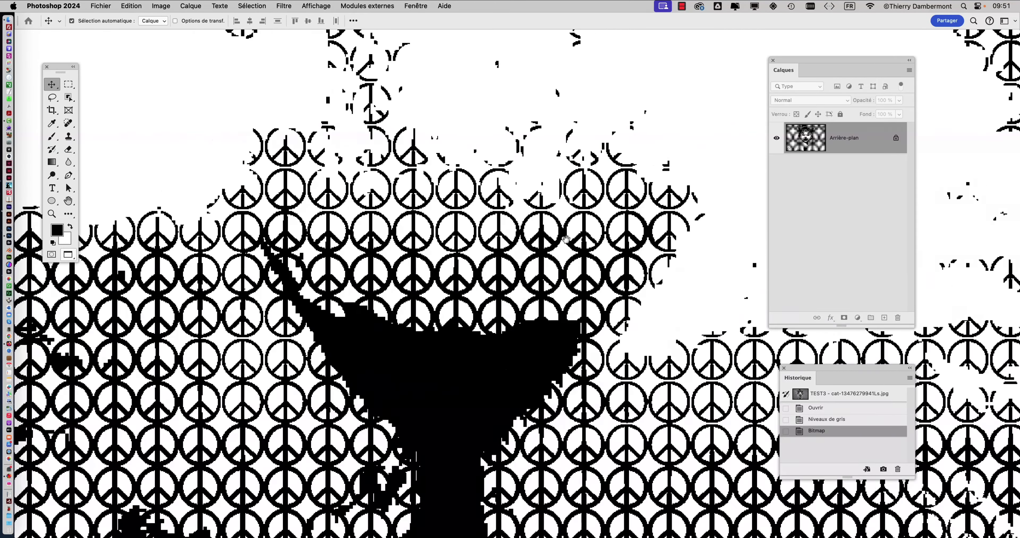
{"action": "scroll", "coordinate": [530, 282], "scroll_direction": "down", "scroll_amount": 5}
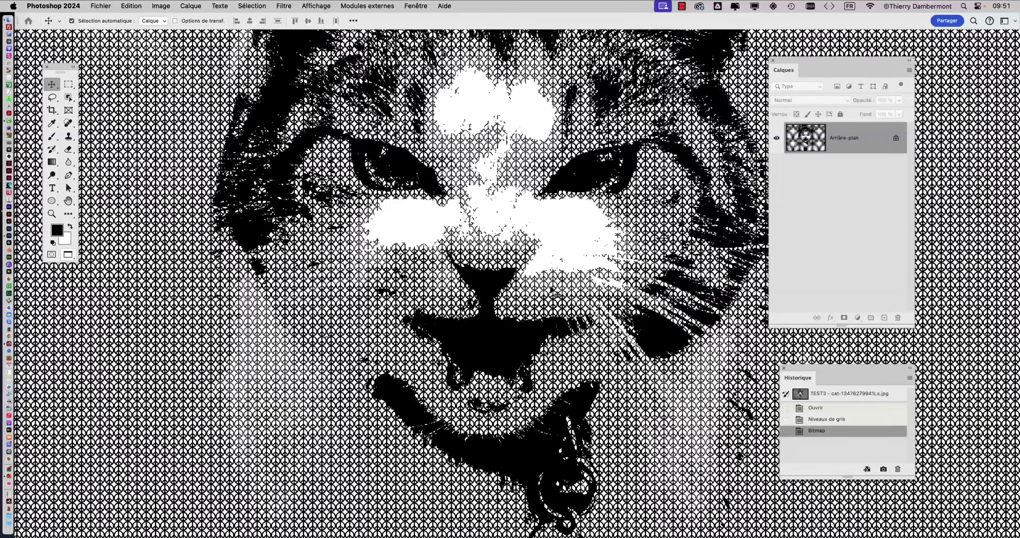
{"action": "scroll", "coordinate": [530, 282], "scroll_direction": "up", "scroll_amount": 2}
{"action": "scroll", "coordinate": [570, 214], "scroll_direction": "down", "scroll_amount": 2}
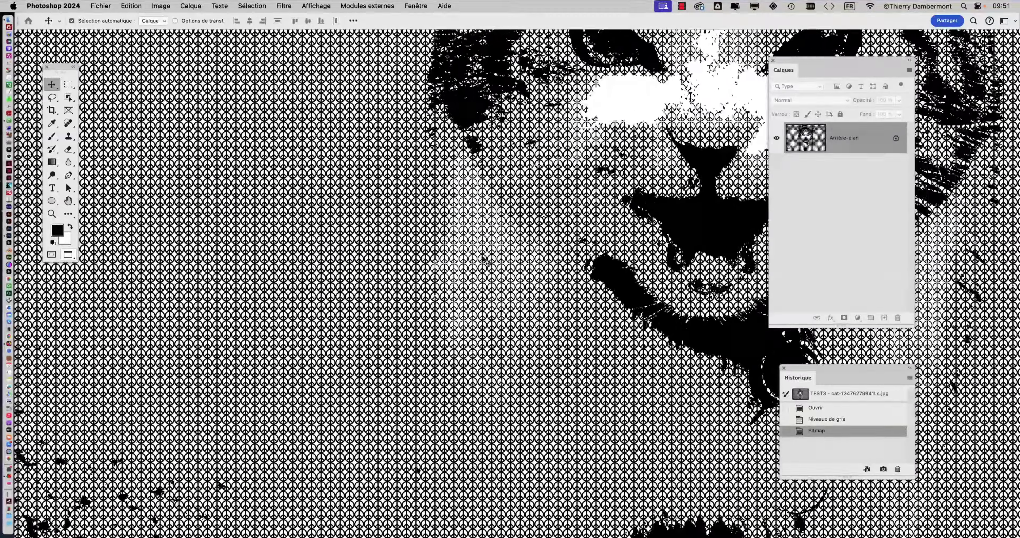
{"action": "scroll", "coordinate": [485, 260], "scroll_direction": "up", "scroll_amount": 8}
{"action": "scroll", "coordinate": [483, 257], "scroll_direction": "up", "scroll_amount": 2}
{"action": "scroll", "coordinate": [479, 260], "scroll_direction": "up", "scroll_amount": 2}
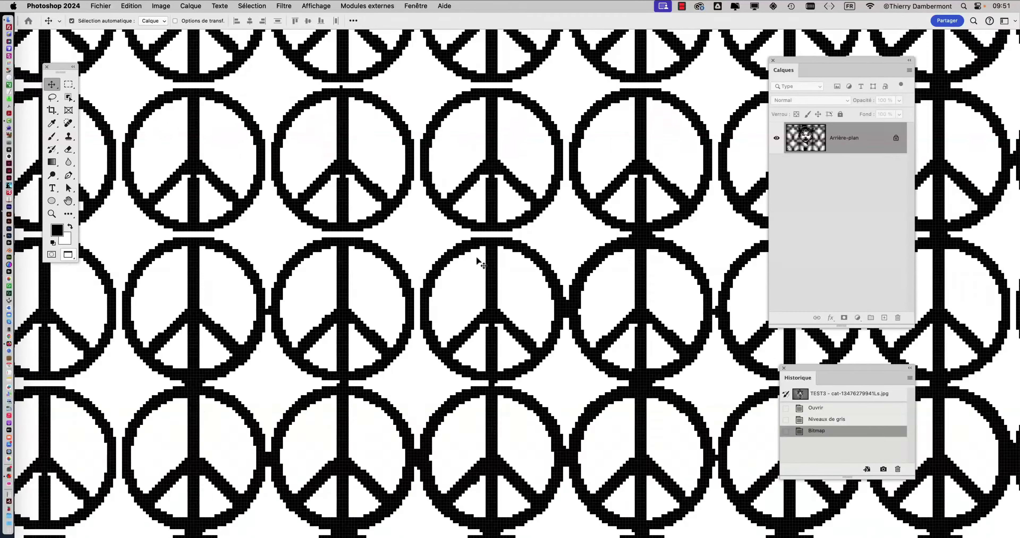
{"action": "scroll", "coordinate": [475, 261], "scroll_direction": "down", "scroll_amount": 4}
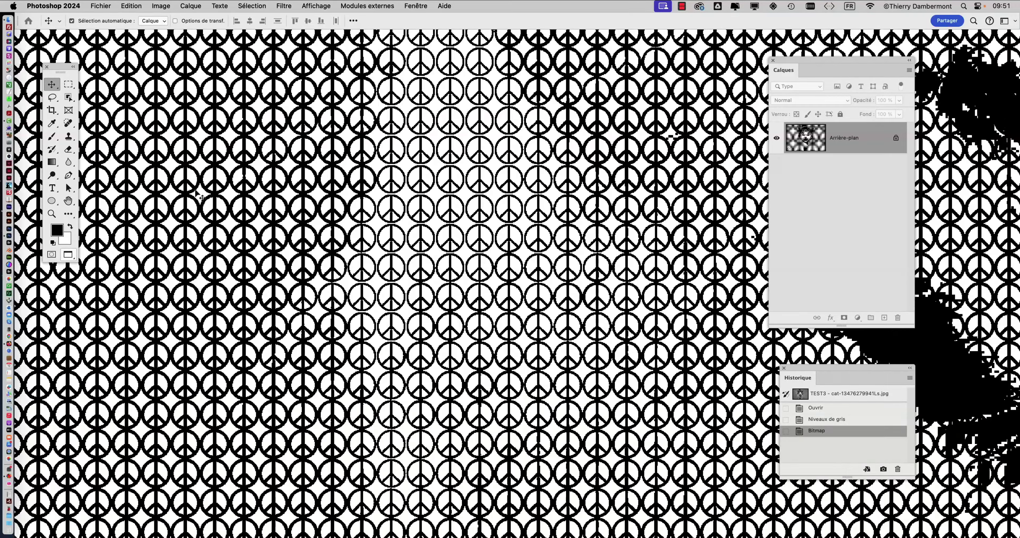
{"action": "scroll", "coordinate": [197, 194], "scroll_direction": "up", "scroll_amount": 4}
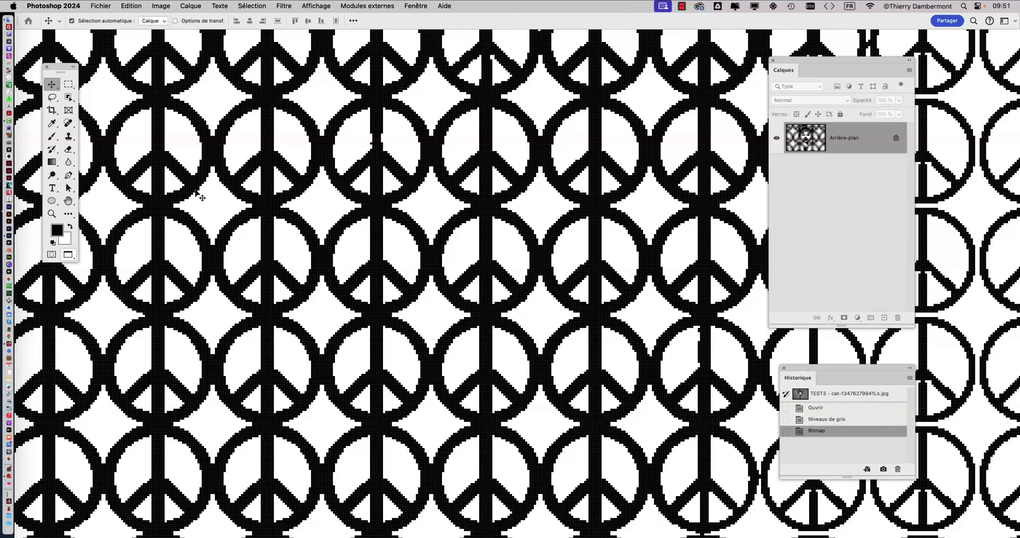
{"action": "scroll", "coordinate": [197, 194], "scroll_direction": "down", "scroll_amount": 2}
{"action": "scroll", "coordinate": [197, 194], "scroll_direction": "down", "scroll_amount": 2}
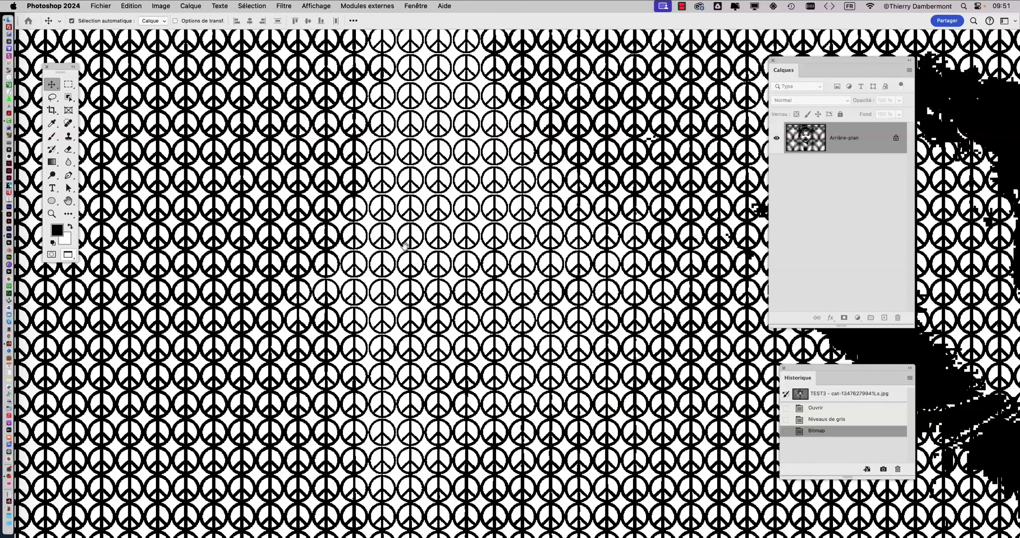
{"action": "scroll", "coordinate": [404, 245], "scroll_direction": "down", "scroll_amount": 2}
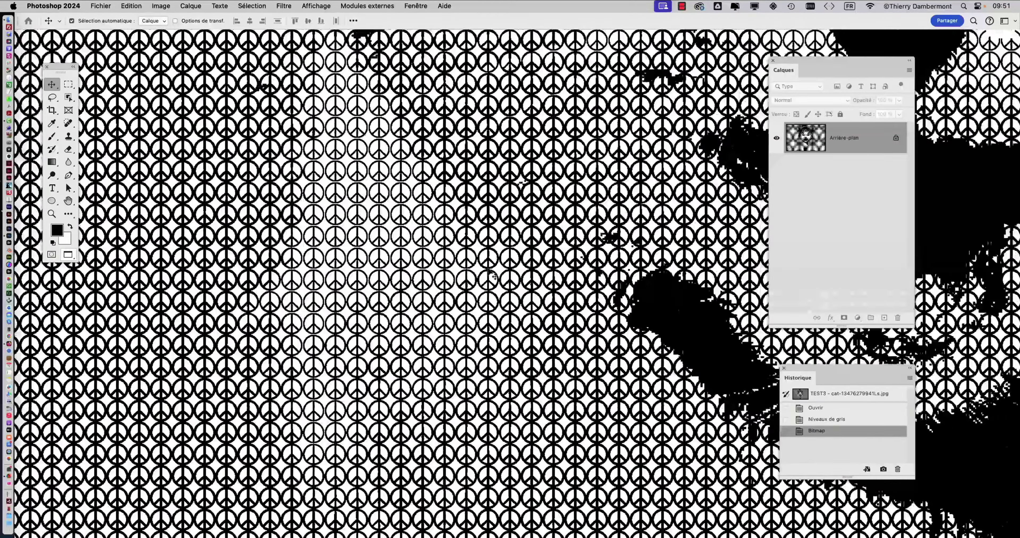
{"action": "scroll", "coordinate": [489, 272], "scroll_direction": "down", "scroll_amount": 1}
{"action": "scroll", "coordinate": [510, 262], "scroll_direction": "down", "scroll_amount": 1}
{"action": "scroll", "coordinate": [509, 261], "scroll_direction": "down", "scroll_amount": 1}
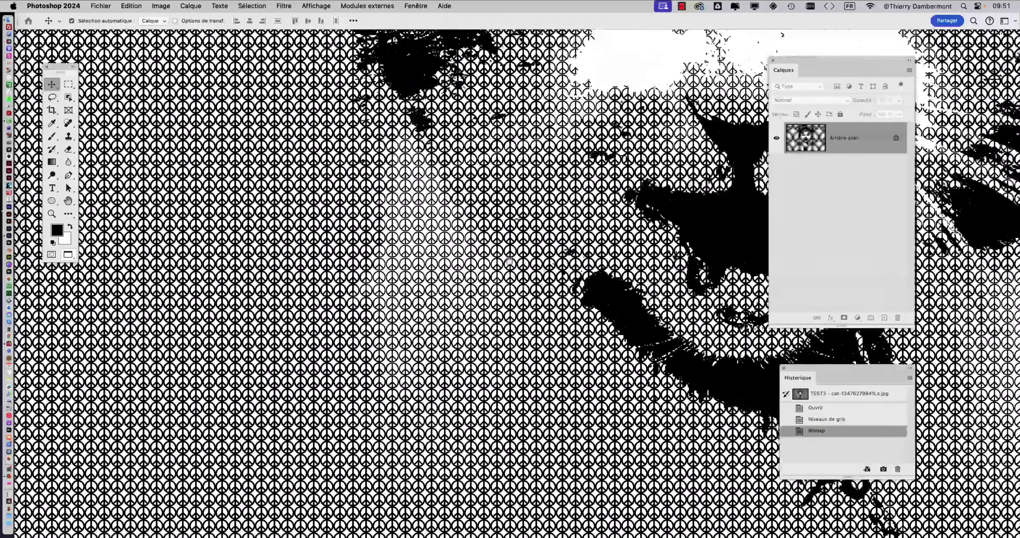
Bring the cat's eyes and nose into view, then switch to the peace logo in Firefox.
{"action": "mouse_move", "coordinate": [509, 261]}
{"action": "left_mouse_down"}
{"action": "mouse_move", "coordinate": [467, 273]}
{"action": "mouse_move", "coordinate": [557, 294]}
{"action": "left_mouse_up"}
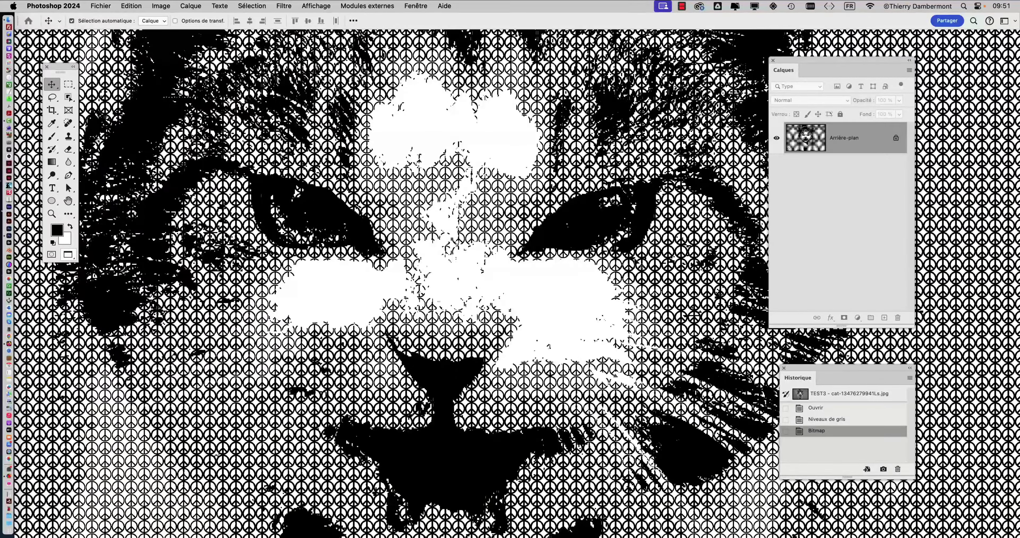
{"action": "scroll", "coordinate": [646, 265], "scroll_direction": "up", "scroll_amount": 1}
{"action": "scroll", "coordinate": [649, 267], "scroll_direction": "up", "scroll_amount": 1}
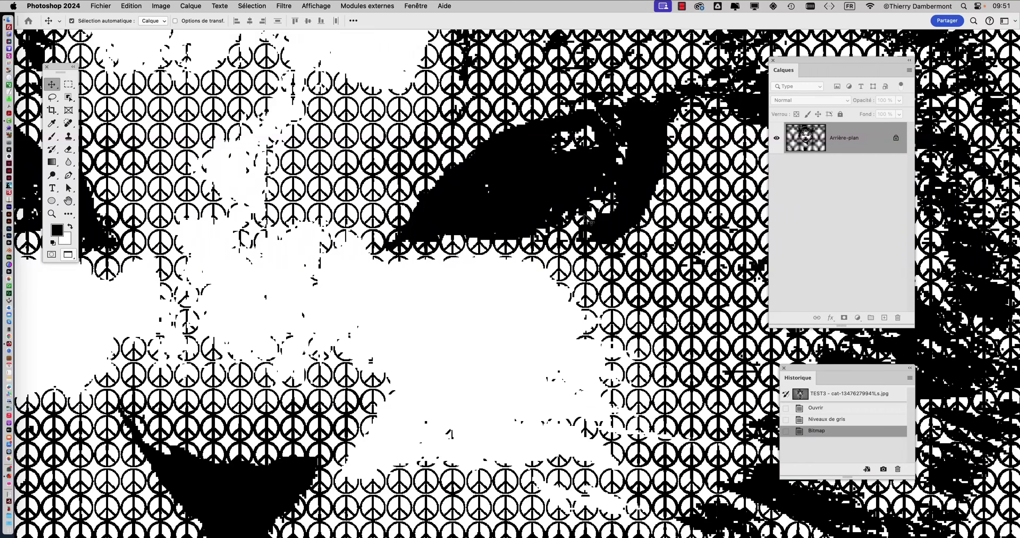
{"action": "key", "text": "super+Tab"}
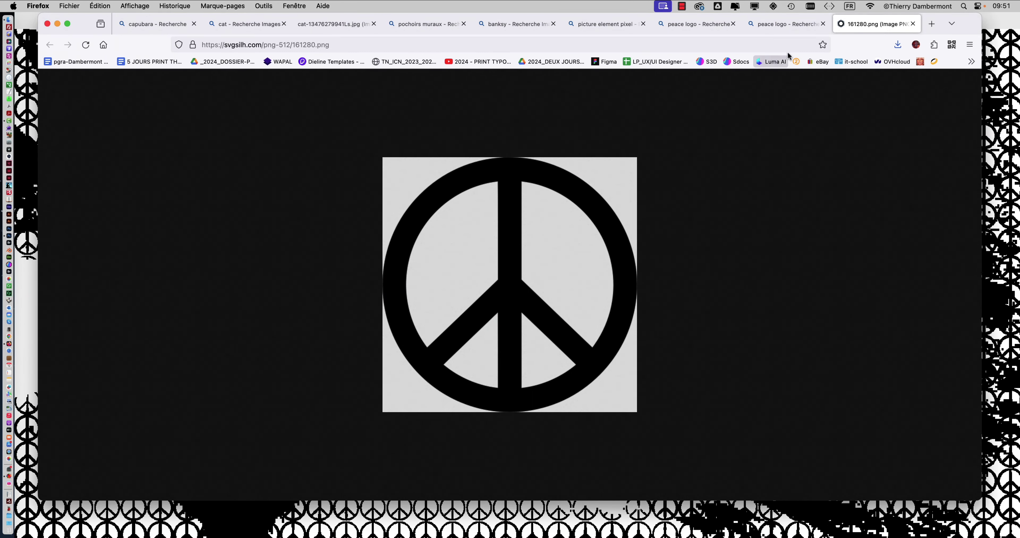
Enlarge the Firefox window and open the black peace sign result's image in a new tab.
{"action": "left_click", "coordinate": [783, 25]}
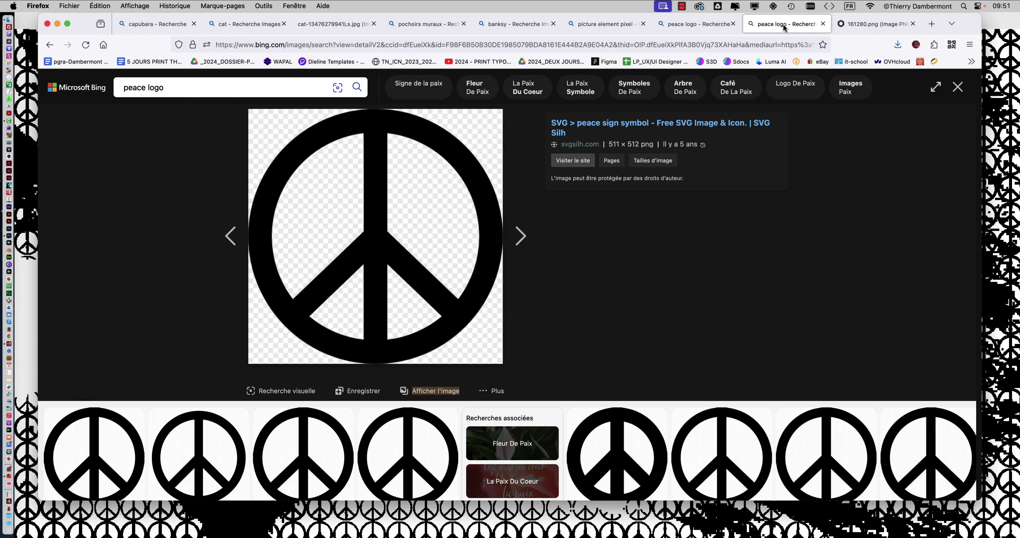
{"action": "left_click", "coordinate": [866, 24]}
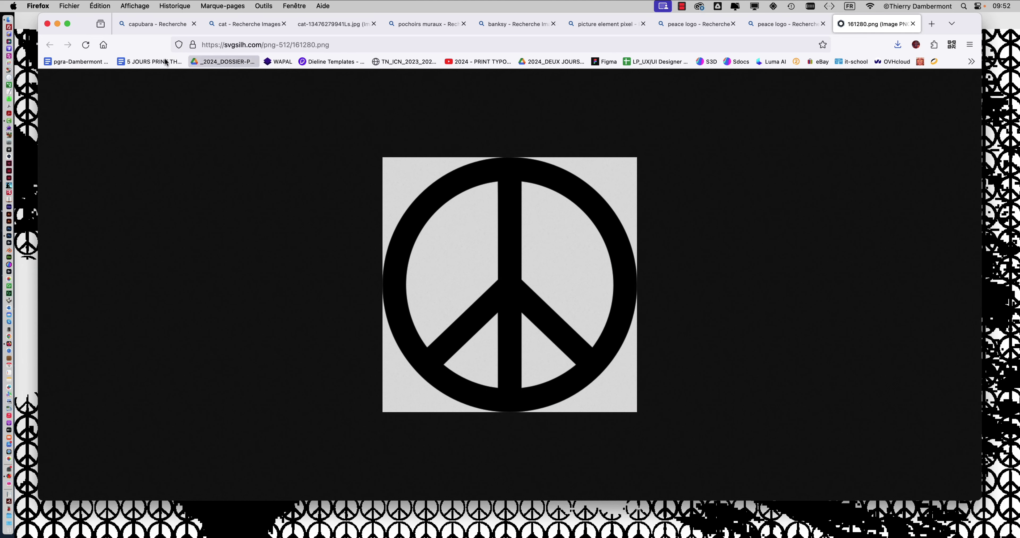
{"action": "left_click_drag", "start_coordinate": [84, 20], "coordinate": [70, 20]}
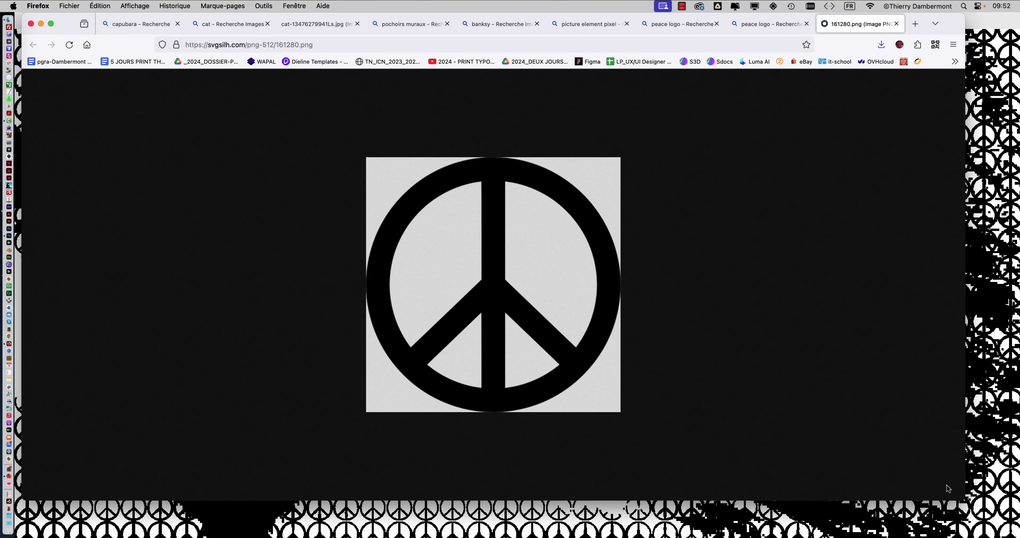
{"action": "left_click_drag", "start_coordinate": [967, 499], "coordinate": [1004, 526]}
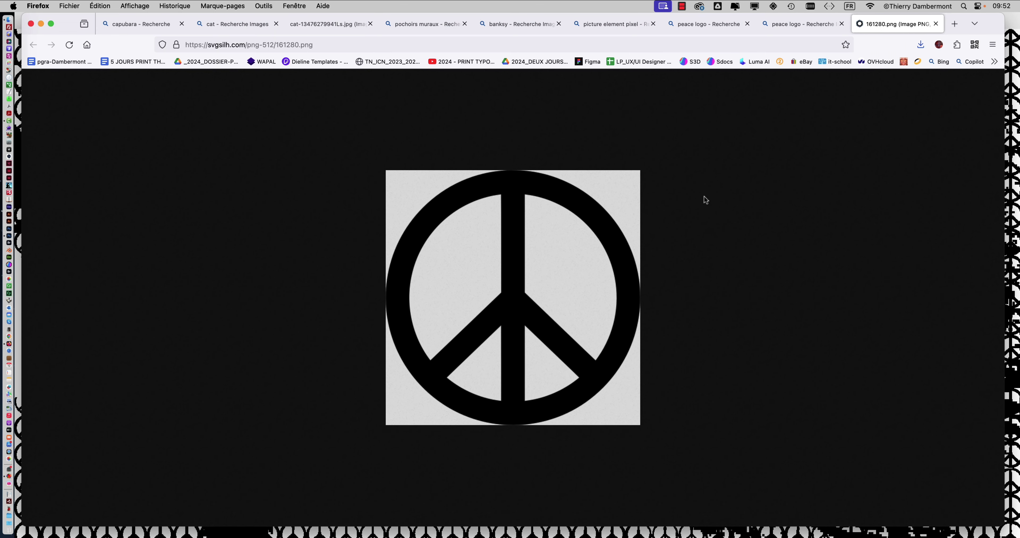
{"action": "left_click", "coordinate": [781, 30]}
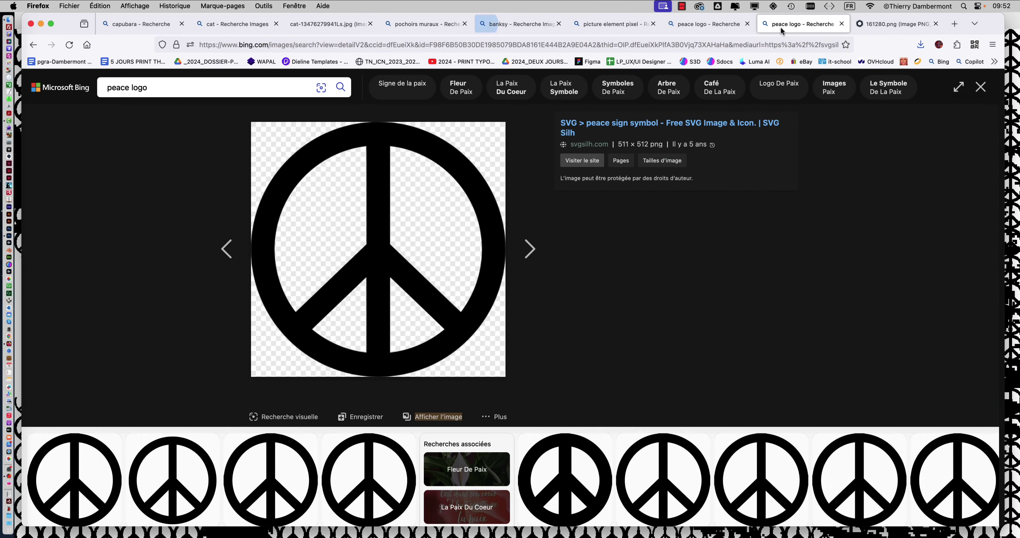
{"action": "left_click", "coordinate": [728, 27]}
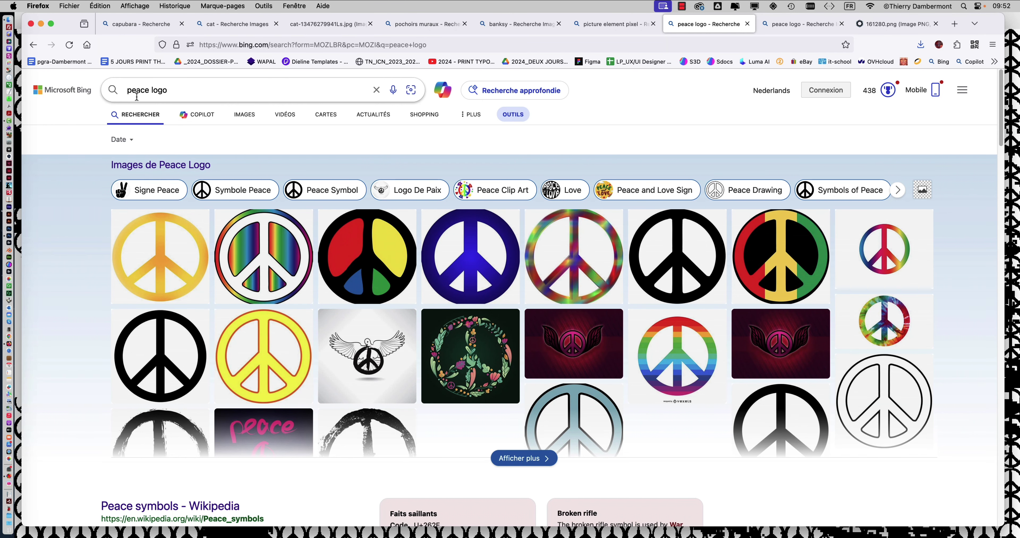
{"action": "left_click", "coordinate": [776, 26]}
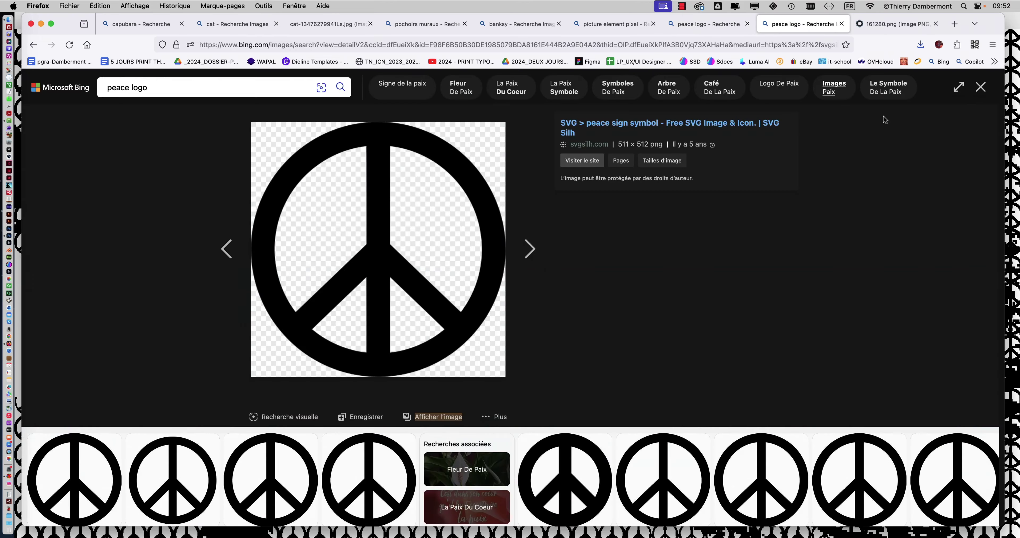
{"action": "left_click", "coordinate": [981, 87]}
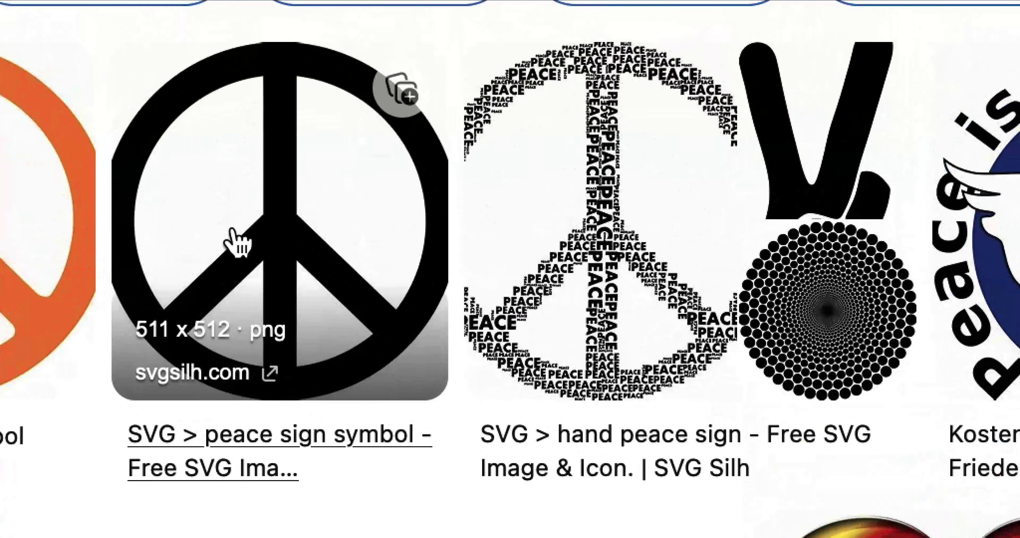
{"action": "left_click", "coordinate": [238, 243]}
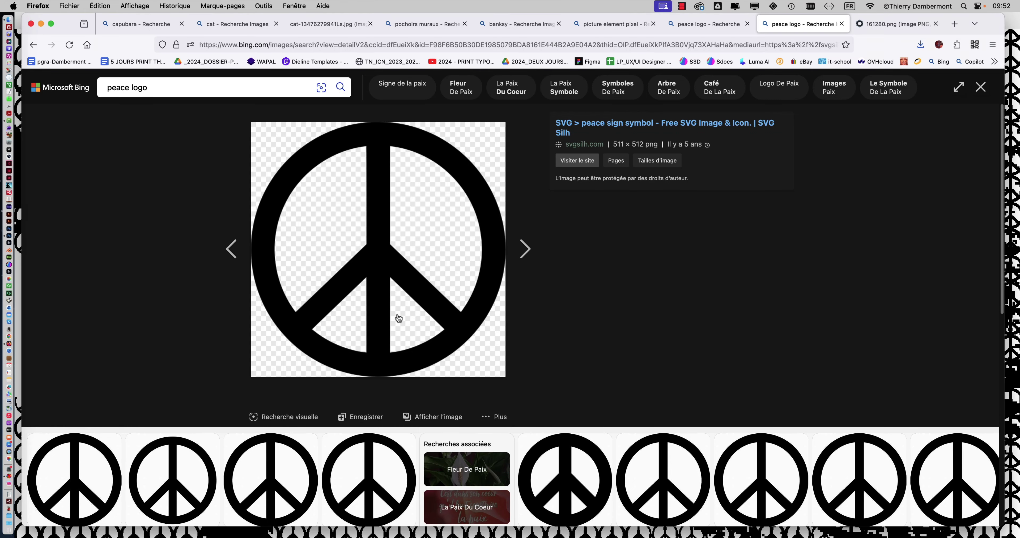
{"action": "left_click", "coordinate": [436, 417]}
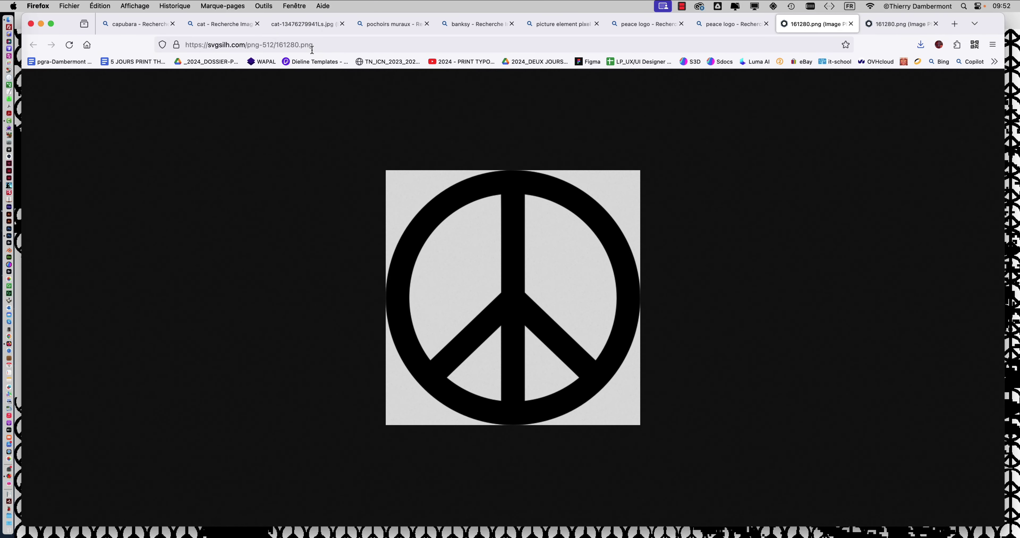
Return to the Bing 'peace logo' results and reopen the black peace sign full-size as 161280.png.
{"action": "left_click", "coordinate": [645, 24]}
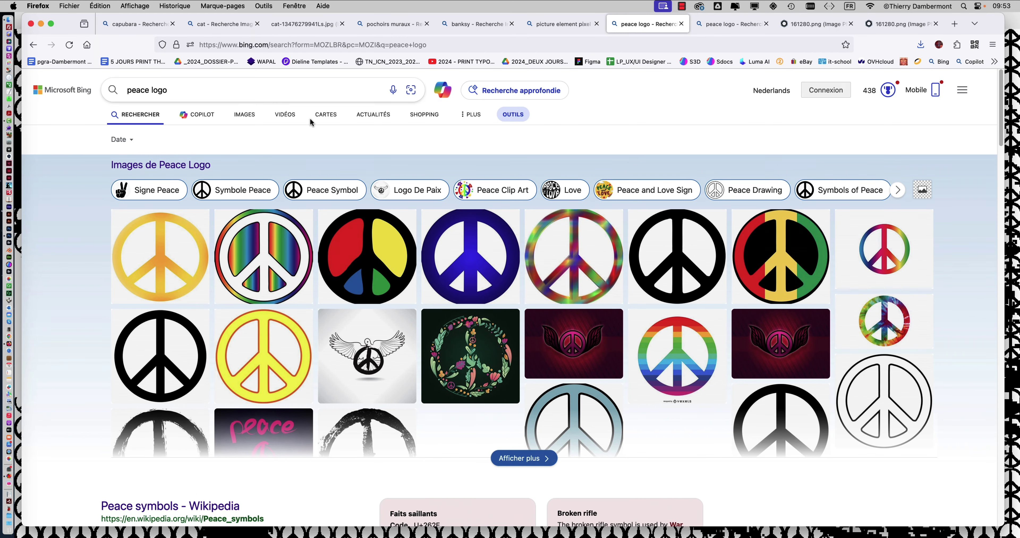
{"action": "left_click", "coordinate": [713, 24]}
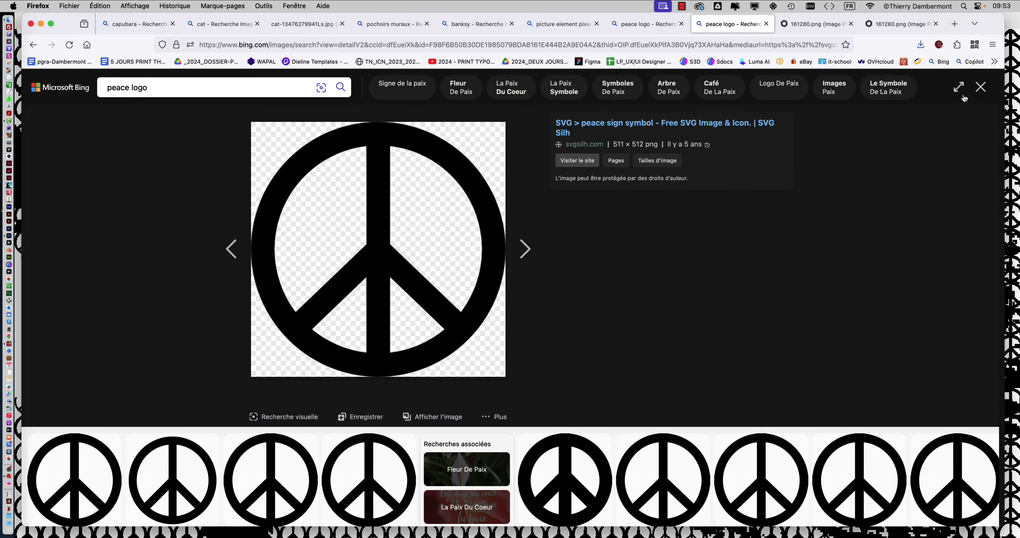
{"action": "left_click", "coordinate": [614, 25]}
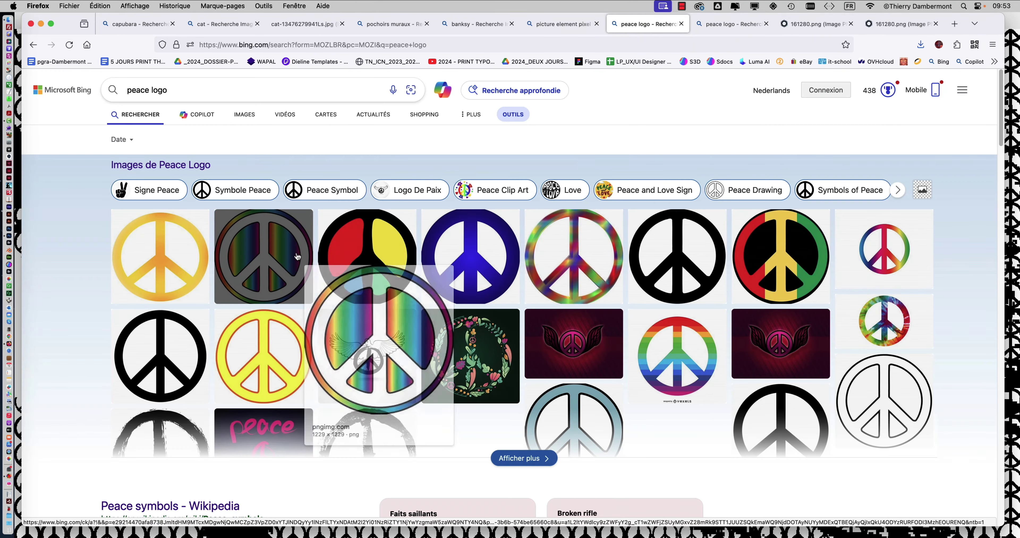
{"action": "left_click", "coordinate": [730, 24]}
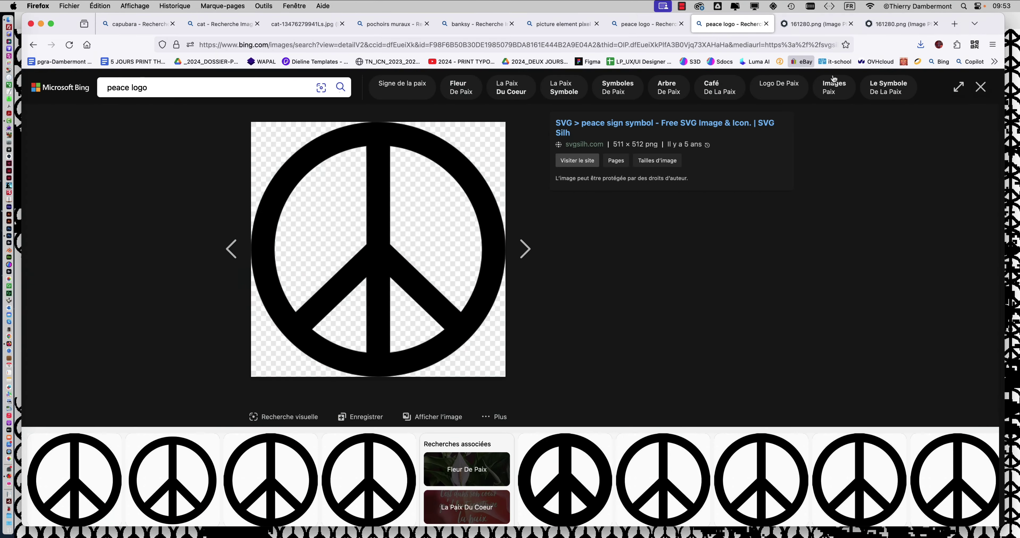
{"action": "left_click", "coordinate": [980, 88]}
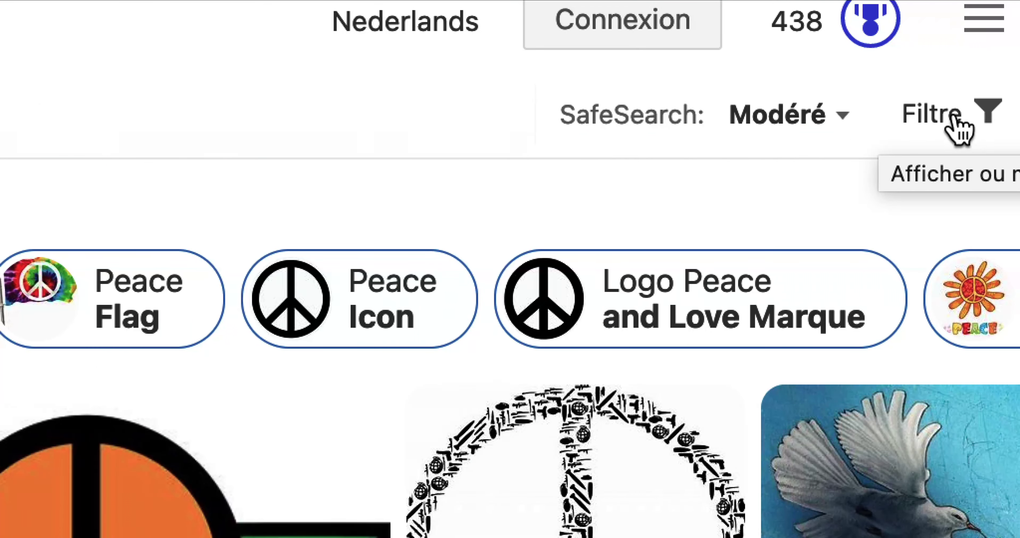
{"action": "left_click", "coordinate": [956, 118]}
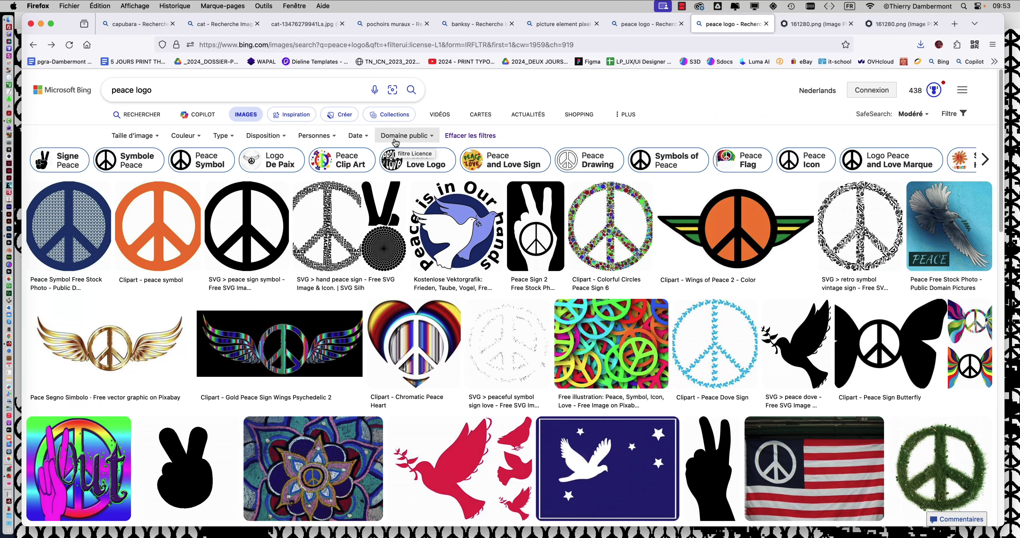
{"action": "left_click", "coordinate": [247, 221]}
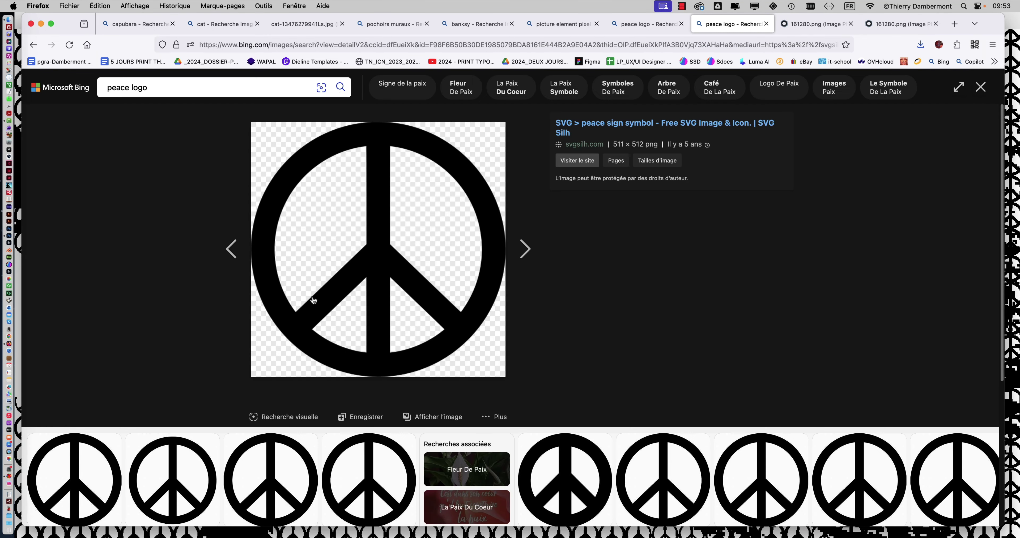
{"action": "left_click", "coordinate": [432, 417]}
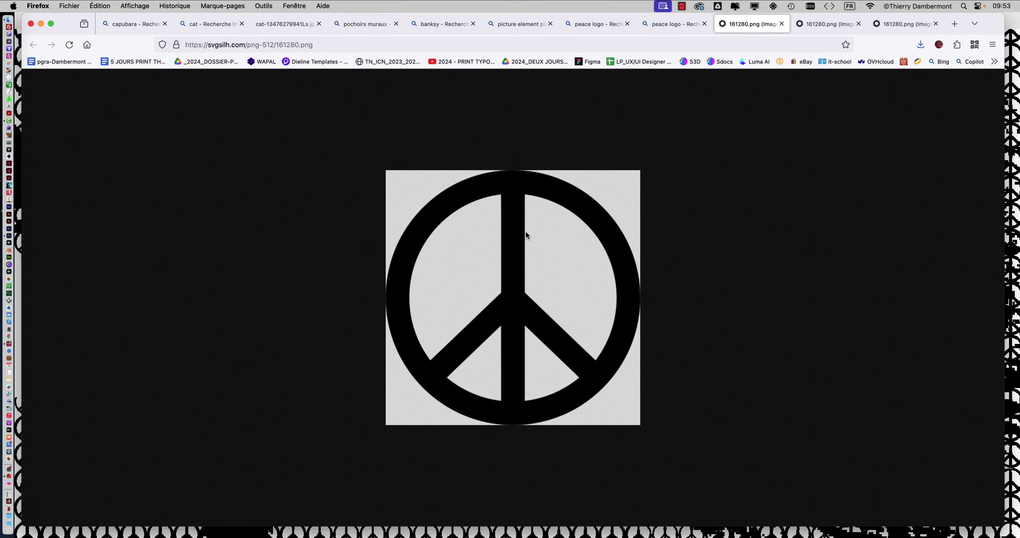
Return to Photoshop and zoom in and out over the peace-patterned cat.
{"action": "key", "text": "super+Tab"}
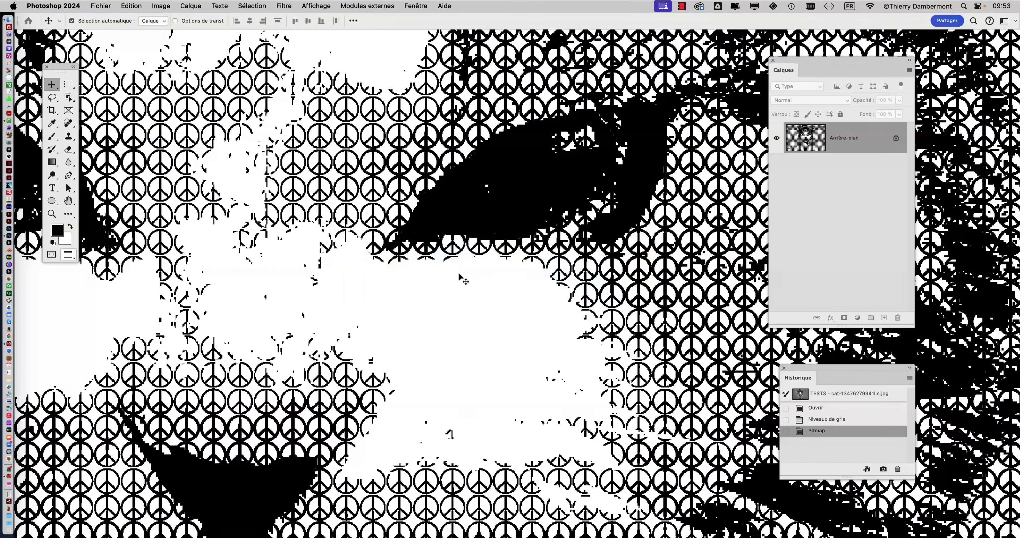
{"action": "scroll", "coordinate": [459, 274], "scroll_direction": "down", "scroll_amount": 3}
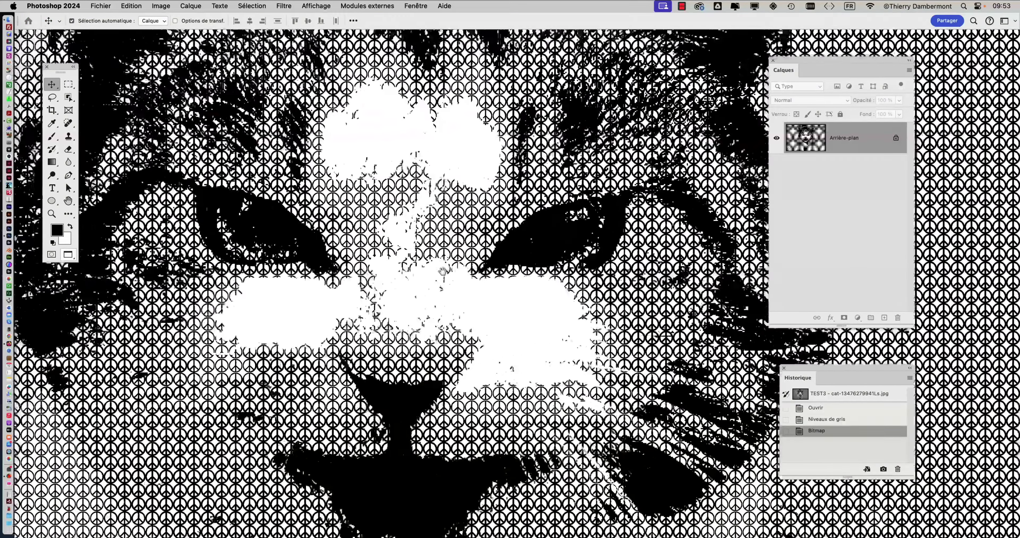
{"action": "scroll", "coordinate": [442, 270], "scroll_direction": "down", "scroll_amount": 2}
{"action": "scroll", "coordinate": [197, 259], "scroll_direction": "up", "scroll_amount": 3}
{"action": "scroll", "coordinate": [194, 257], "scroll_direction": "up", "scroll_amount": 2}
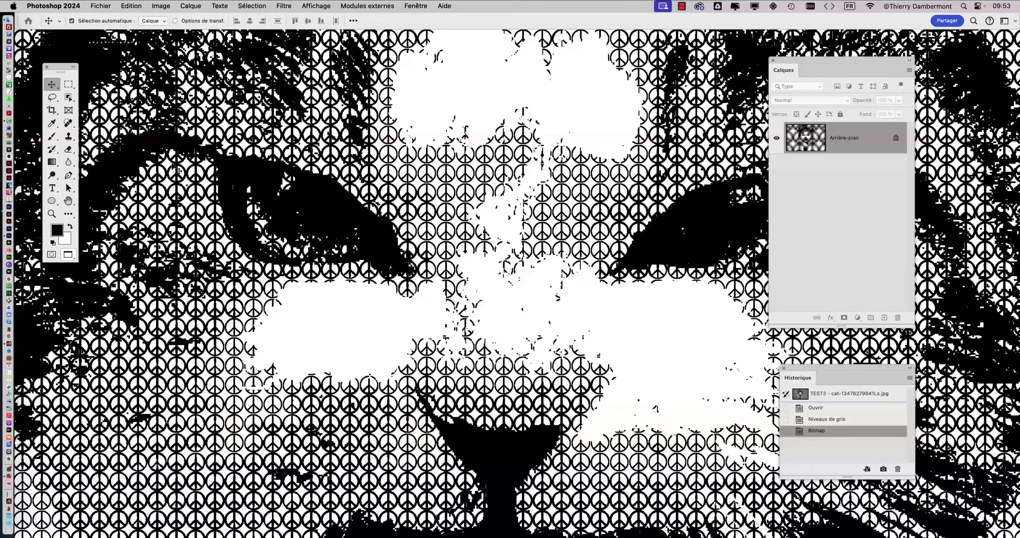
{"action": "scroll", "coordinate": [248, 263], "scroll_direction": "down", "scroll_amount": 2}
{"action": "scroll", "coordinate": [248, 262], "scroll_direction": "down", "scroll_amount": 2}
{"action": "scroll", "coordinate": [247, 263], "scroll_direction": "up", "scroll_amount": 3}
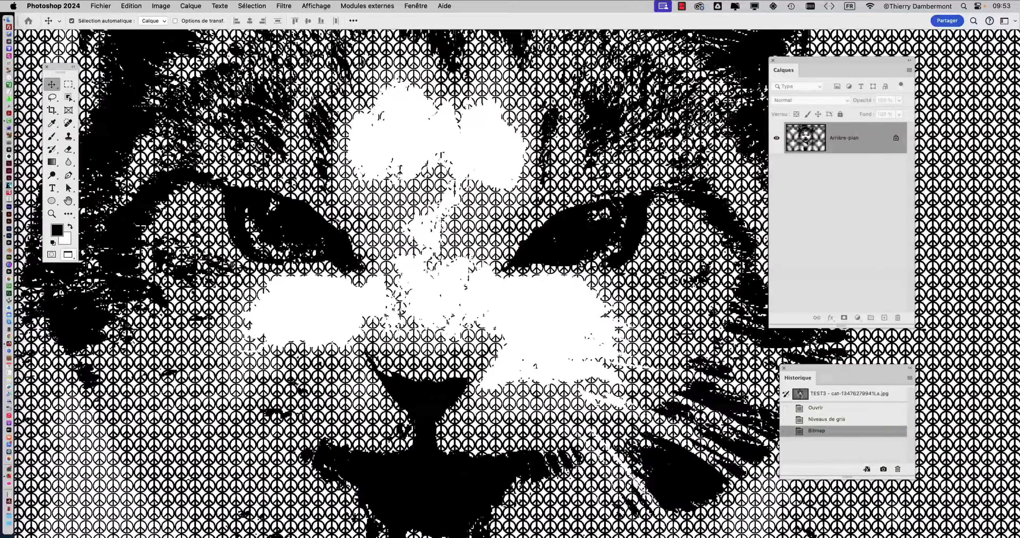
{"action": "scroll", "coordinate": [229, 261], "scroll_direction": "up", "scroll_amount": 1}
{"action": "scroll", "coordinate": [230, 261], "scroll_direction": "up", "scroll_amount": 2}
{"action": "scroll", "coordinate": [230, 262], "scroll_direction": "up", "scroll_amount": 2}
Finish reviewing the whole pattern, then bring up the project folder in Finder.
{"action": "scroll", "coordinate": [230, 265], "scroll_direction": "down", "scroll_amount": 1}
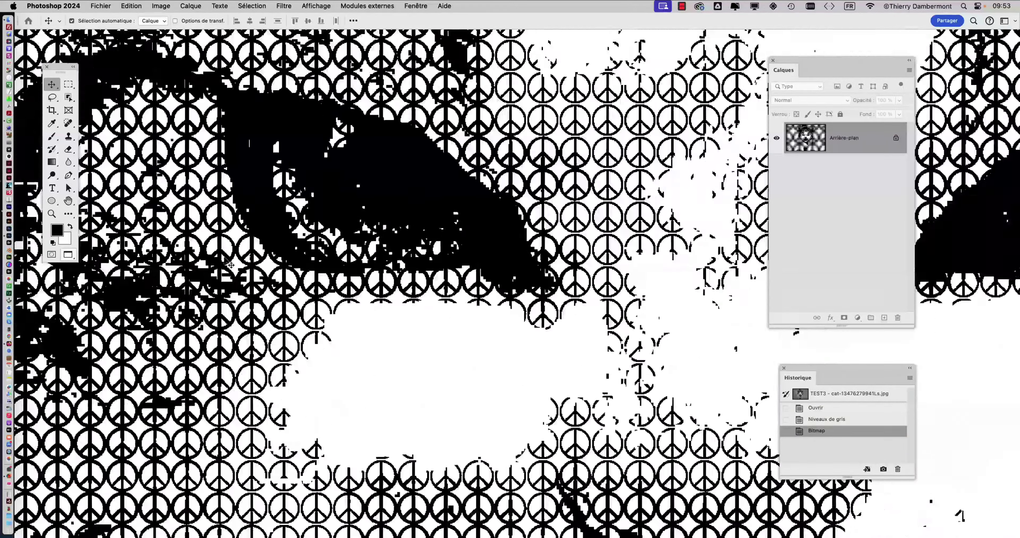
{"action": "scroll", "coordinate": [230, 264], "scroll_direction": "down", "scroll_amount": 3}
{"action": "scroll", "coordinate": [232, 267], "scroll_direction": "down", "scroll_amount": 1}
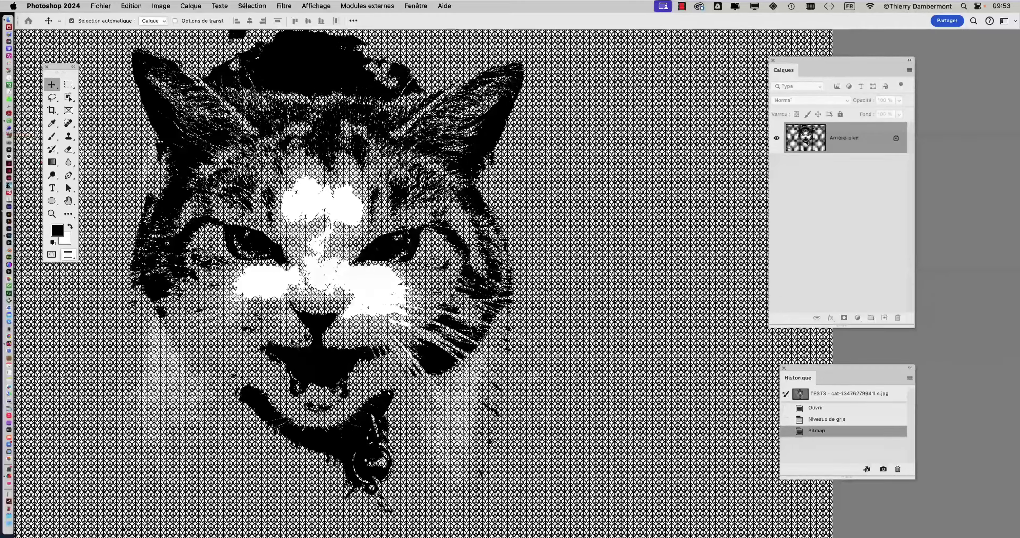
{"action": "scroll", "coordinate": [283, 326], "scroll_direction": "up", "scroll_amount": 1}
{"action": "scroll", "coordinate": [283, 326], "scroll_direction": "up", "scroll_amount": 2}
{"action": "scroll", "coordinate": [285, 325], "scroll_direction": "up", "scroll_amount": 2}
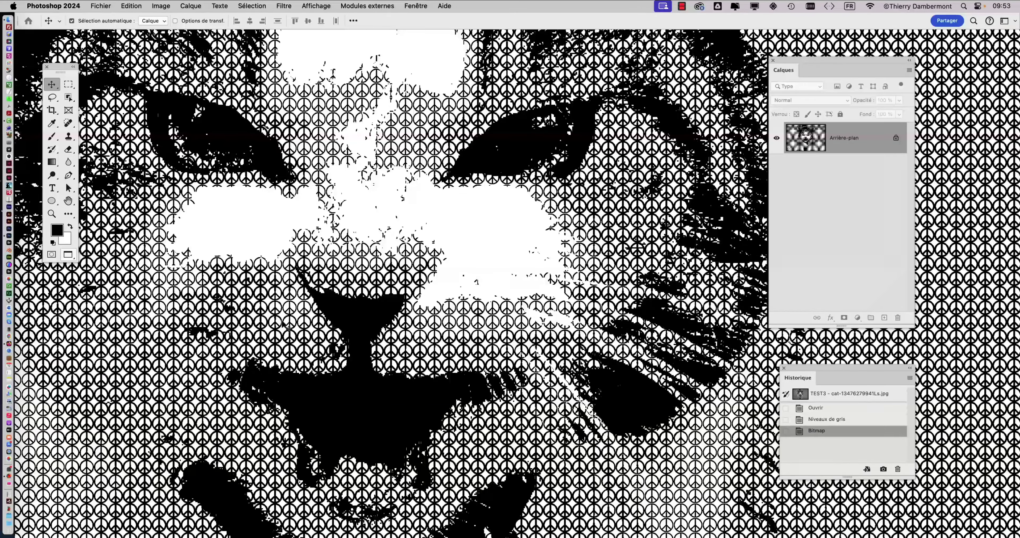
{"action": "scroll", "coordinate": [289, 326], "scroll_direction": "down", "scroll_amount": 1}
{"action": "scroll", "coordinate": [302, 328], "scroll_direction": "down", "scroll_amount": 1}
{"action": "scroll", "coordinate": [307, 329], "scroll_direction": "down", "scroll_amount": 1}
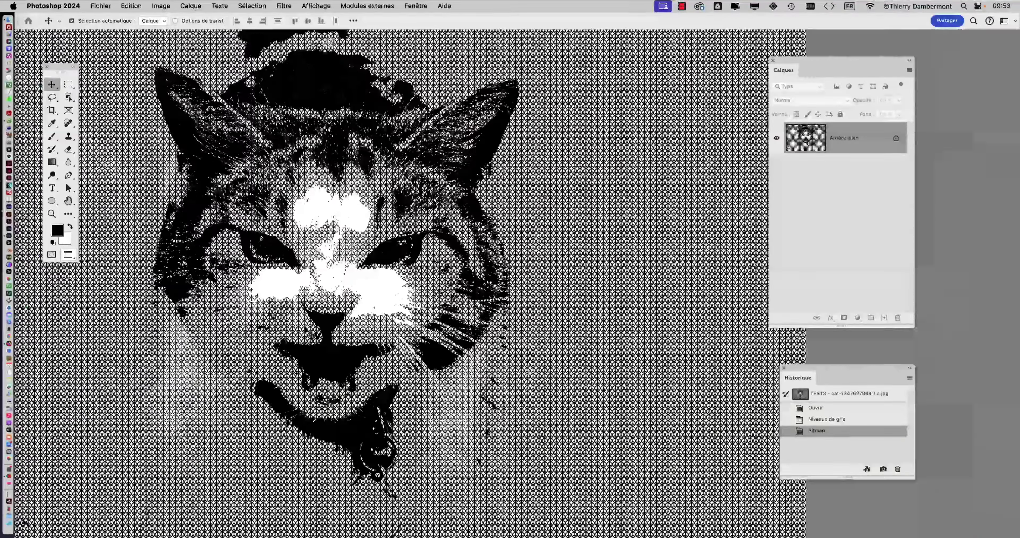
{"action": "scroll", "coordinate": [306, 328], "scroll_direction": "down", "scroll_amount": 2}
{"action": "key", "text": "super+Tab"}
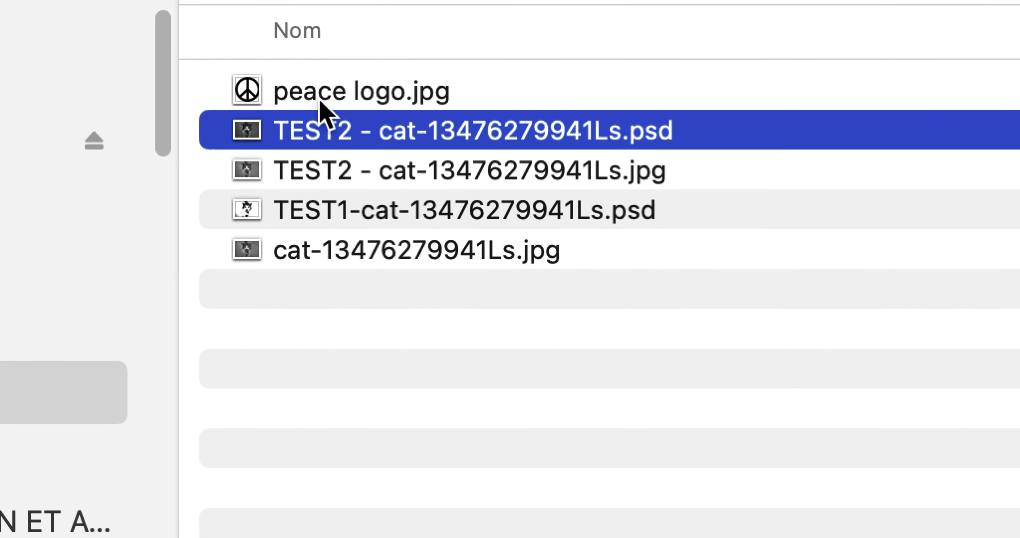
{"action": "left_click", "coordinate": [320, 90]}
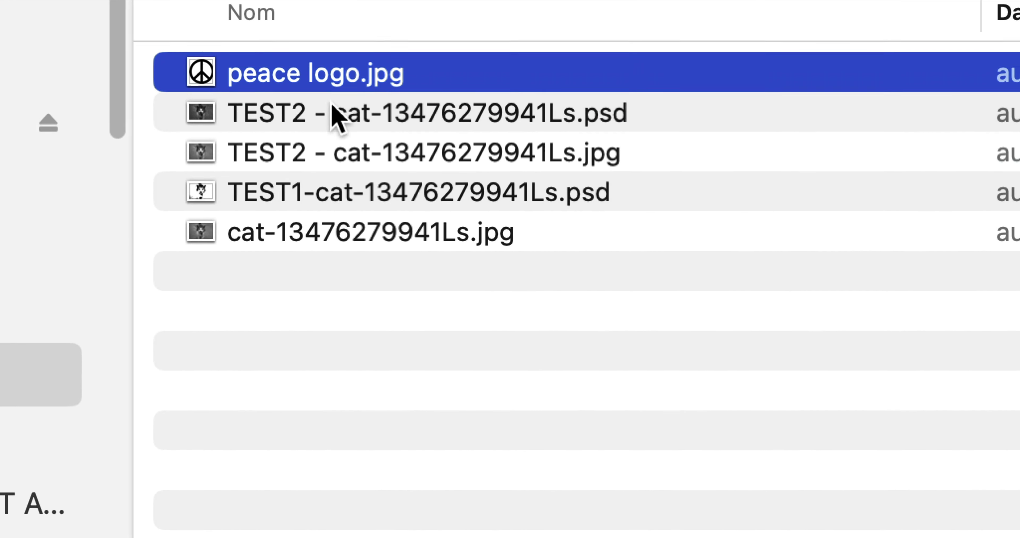
{"action": "left_click", "coordinate": [332, 135]}
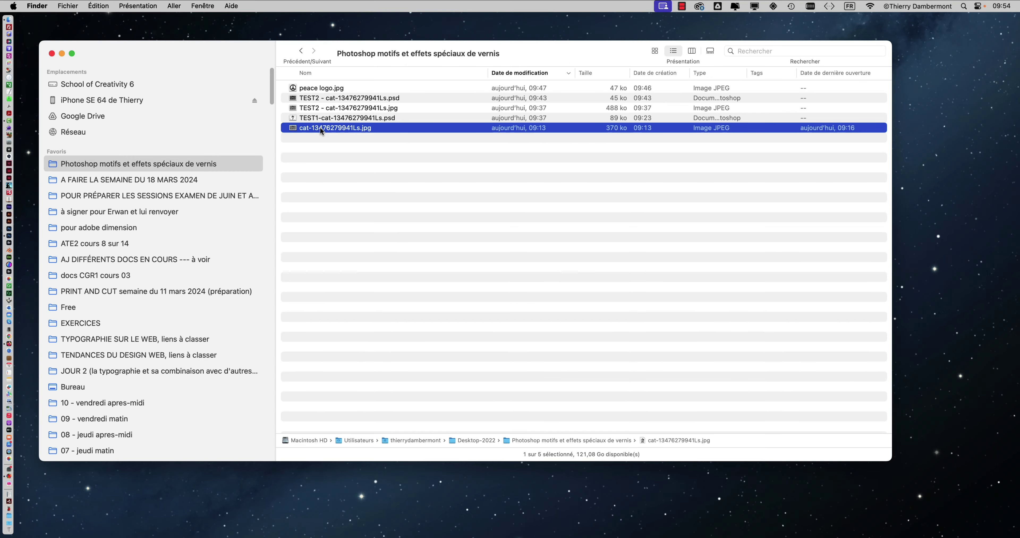
{"action": "left_click_drag", "start_coordinate": [320, 131], "coordinate": [16, 224]}
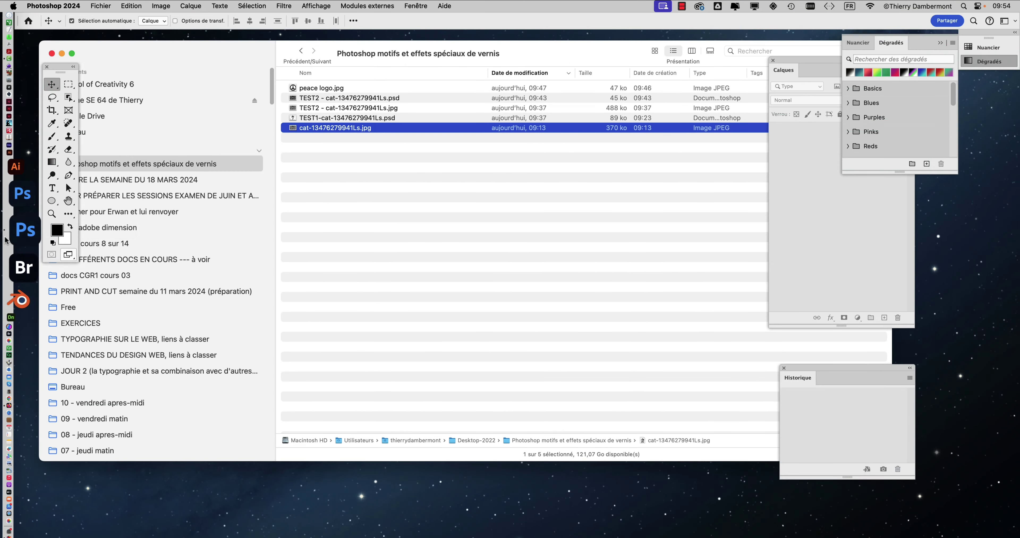
Try saving a copy with the 'TEST3 - ' prefix, then cancel the JPEG save.
{"action": "left_click", "coordinate": [95, 5]}
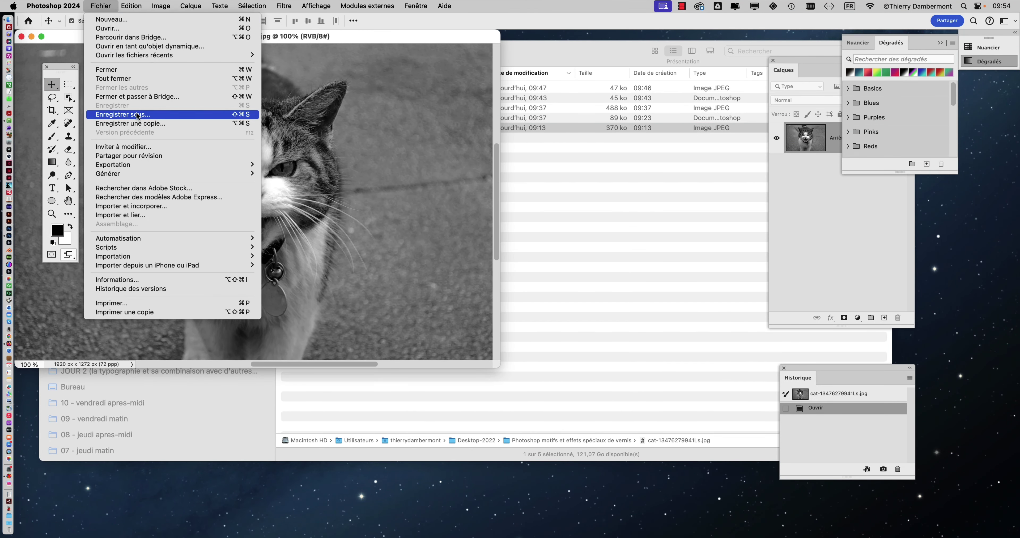
{"action": "left_click", "coordinate": [158, 116]}
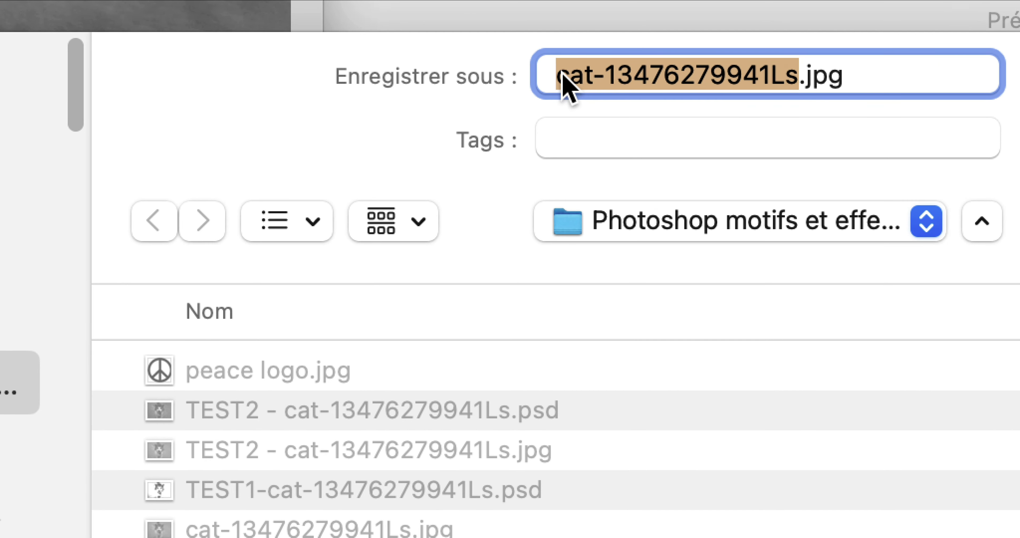
{"action": "left_click", "coordinate": [559, 76]}
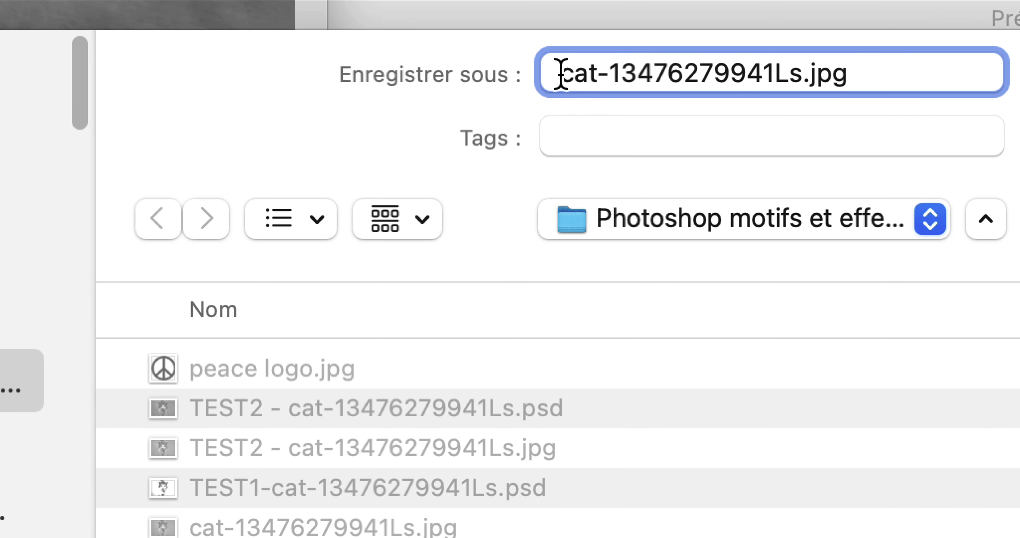
{"action": "type", "text": "TEST"}
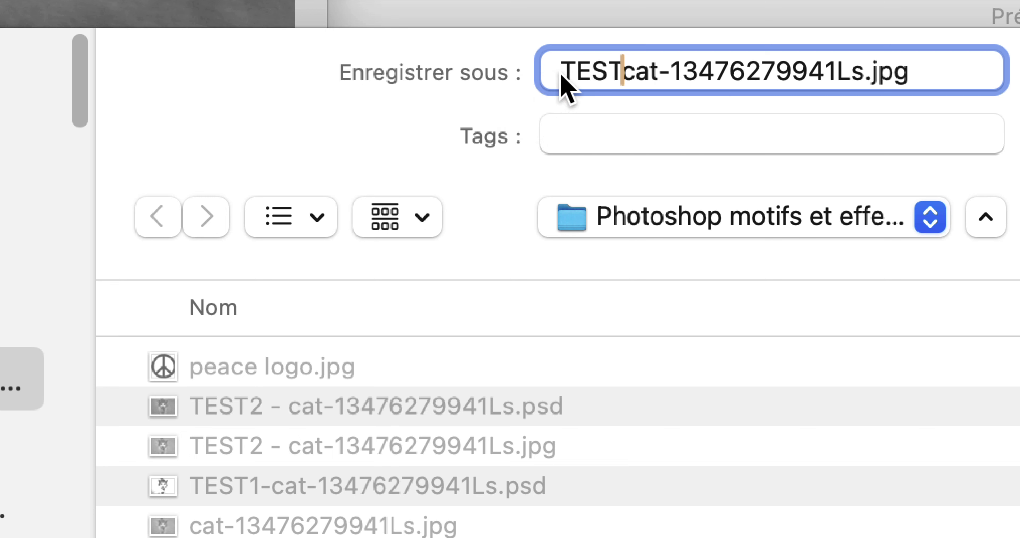
{"action": "type", "text": "3 -"}
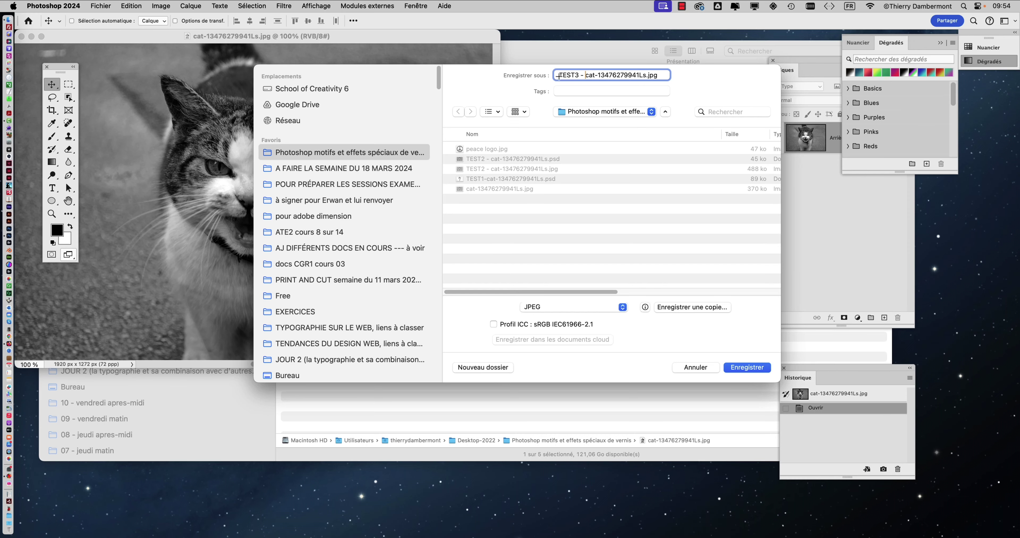
{"action": "left_click", "coordinate": [752, 365]}
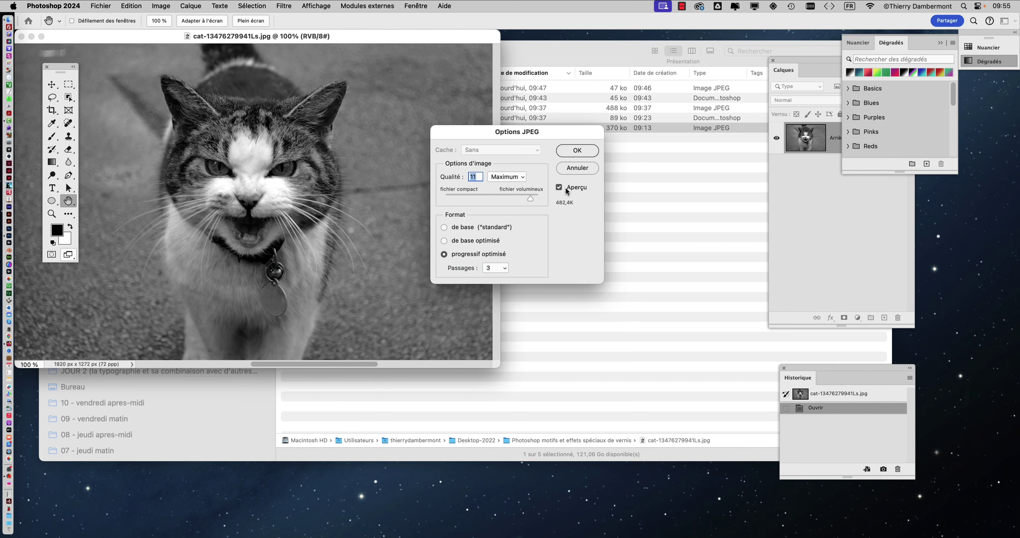
{"action": "left_click", "coordinate": [573, 169]}
{"action": "left_click", "coordinate": [95, 6]}
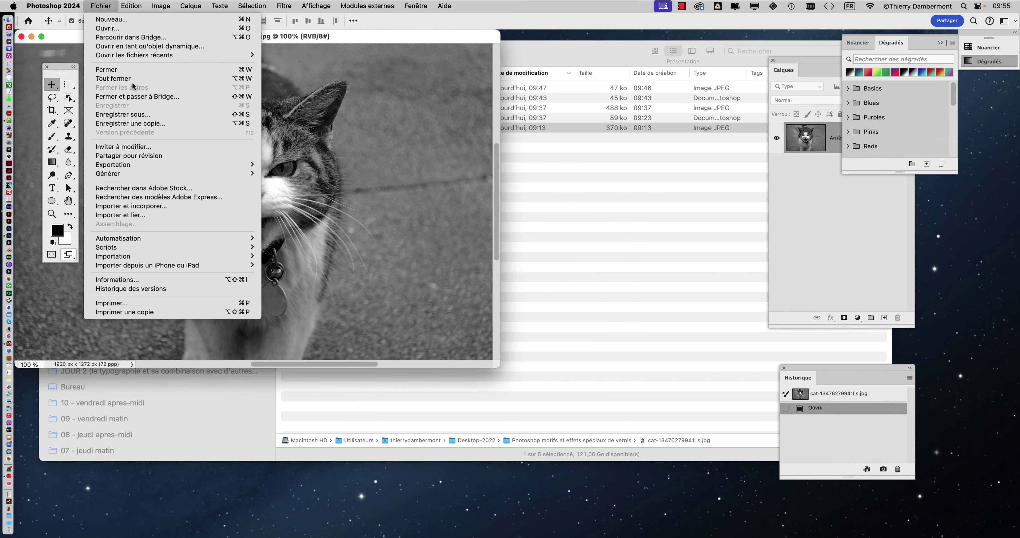
{"action": "left_click", "coordinate": [135, 114]}
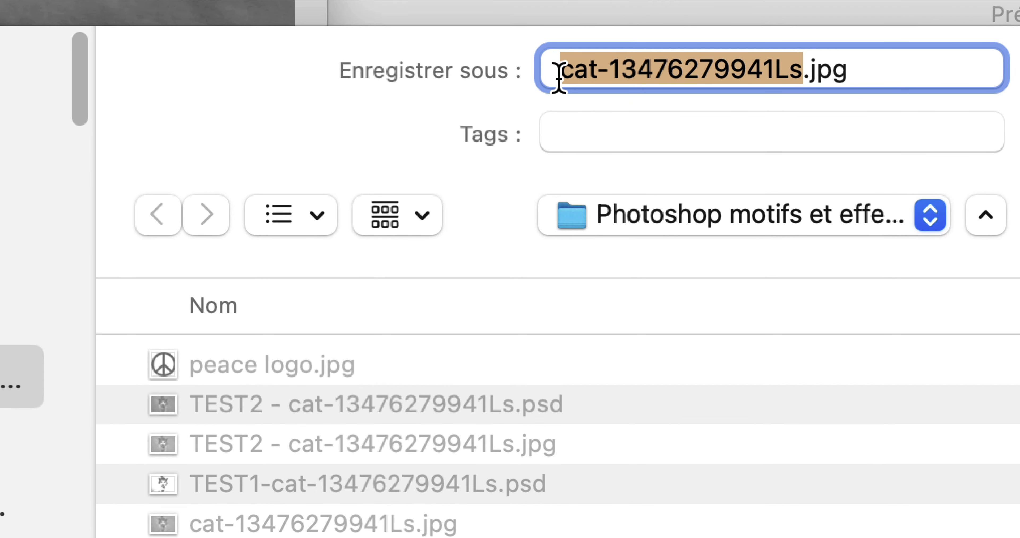
{"action": "left_click", "coordinate": [558, 75]}
{"action": "type", "text": "TES"}
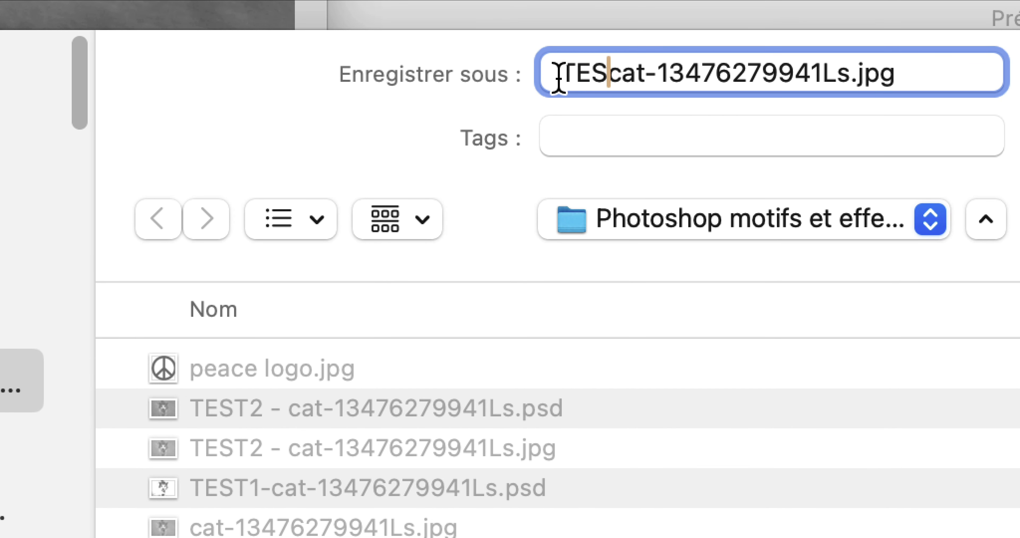
{"action": "type", "text": "T3 -"}
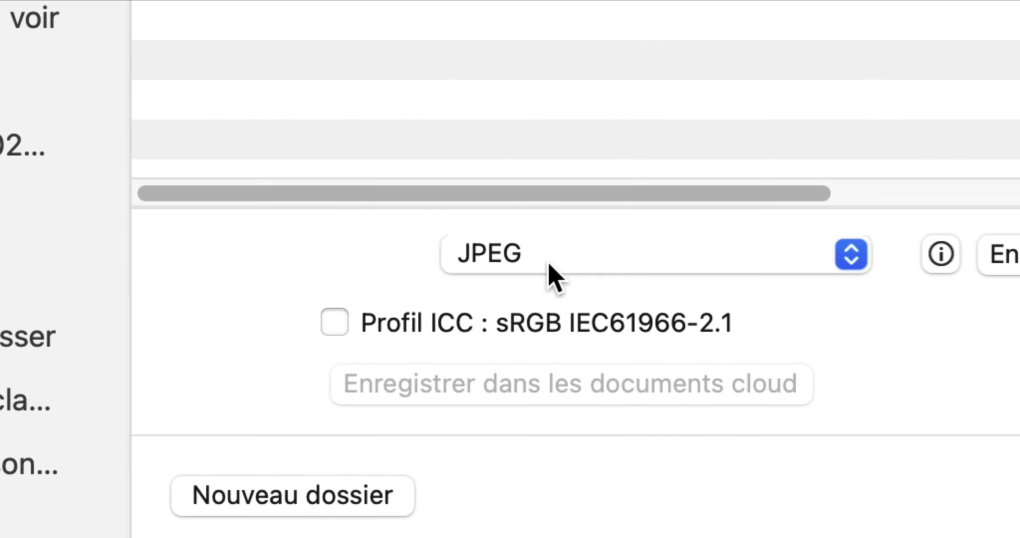
{"action": "left_click", "coordinate": [552, 273]}
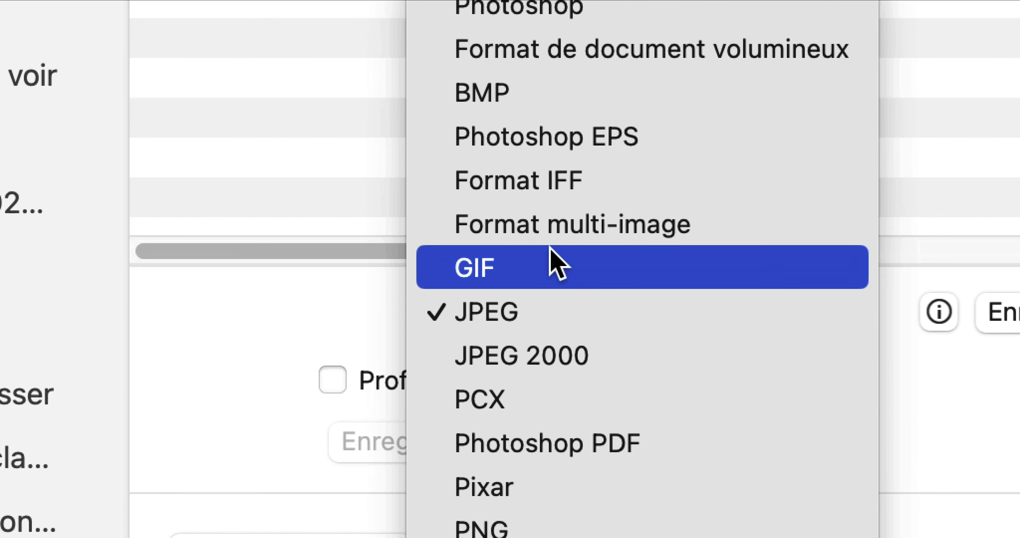
{"action": "left_click", "coordinate": [552, 272]}
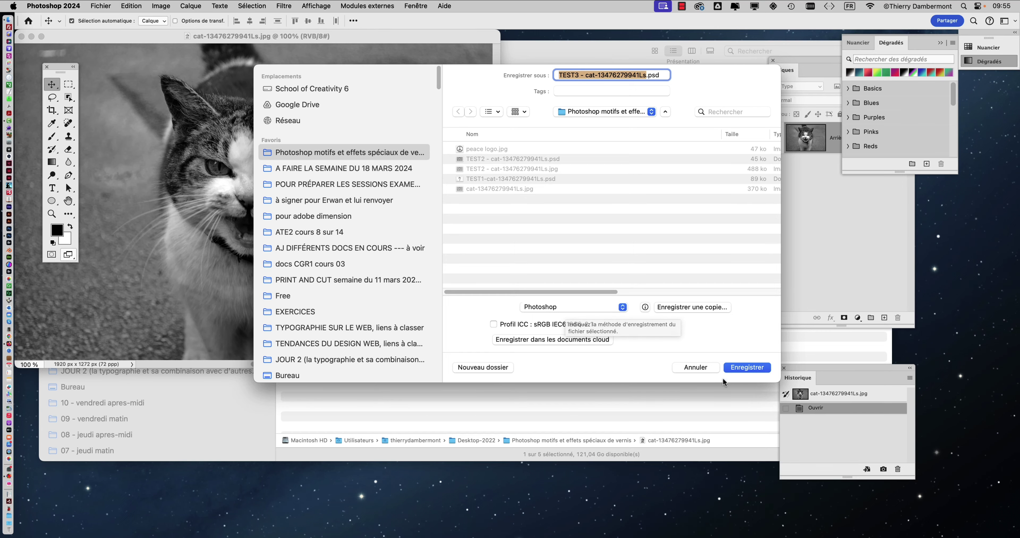
{"action": "left_click", "coordinate": [746, 366]}
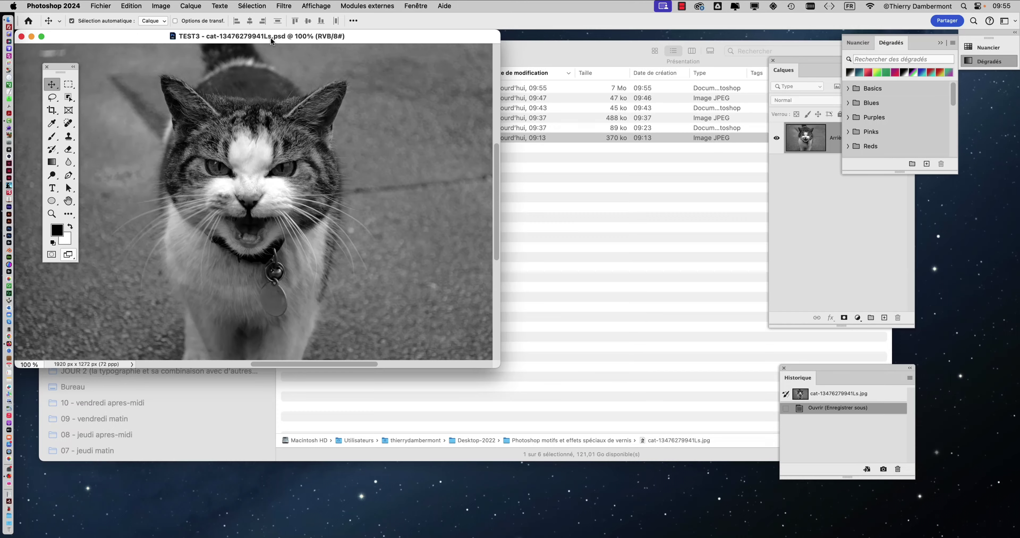
{"action": "left_click", "coordinate": [624, 209]}
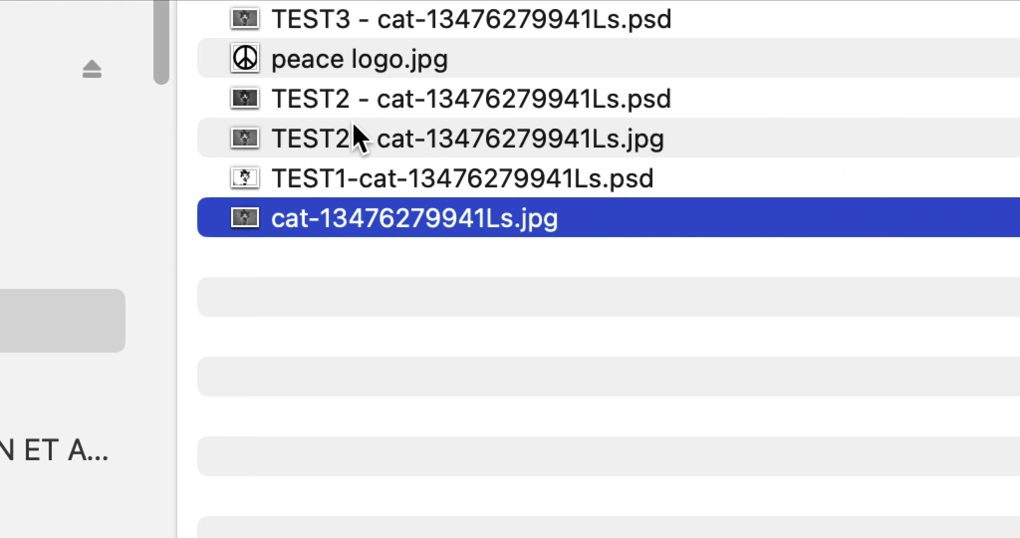
{"action": "left_click", "coordinate": [354, 130]}
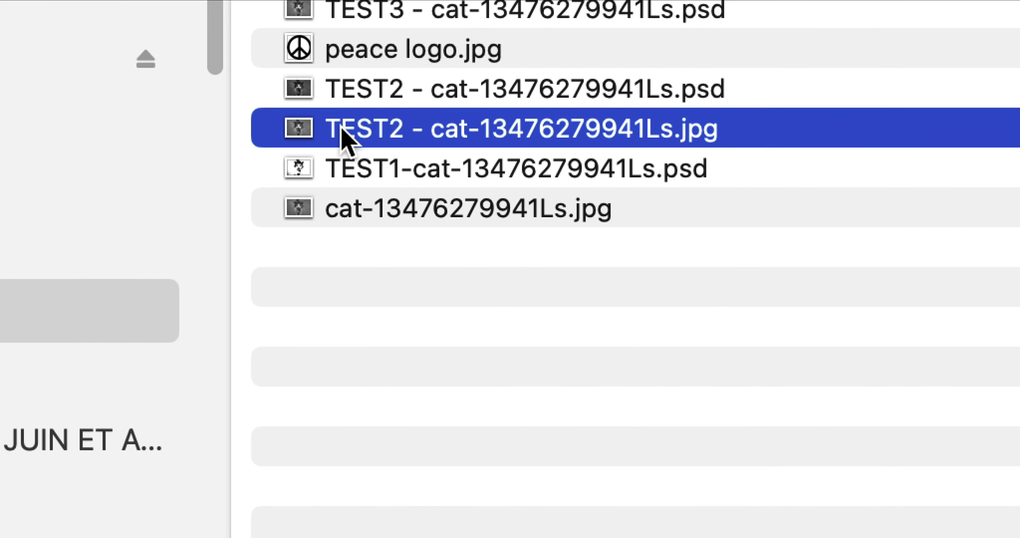
{"action": "key", "text": "super+BackSpace"}
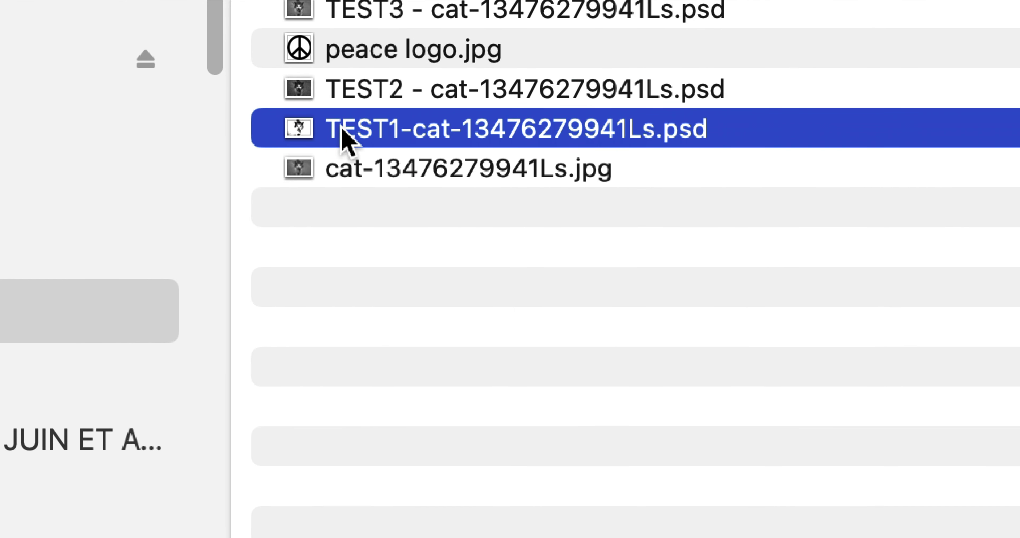
{"action": "key", "text": "Up"}
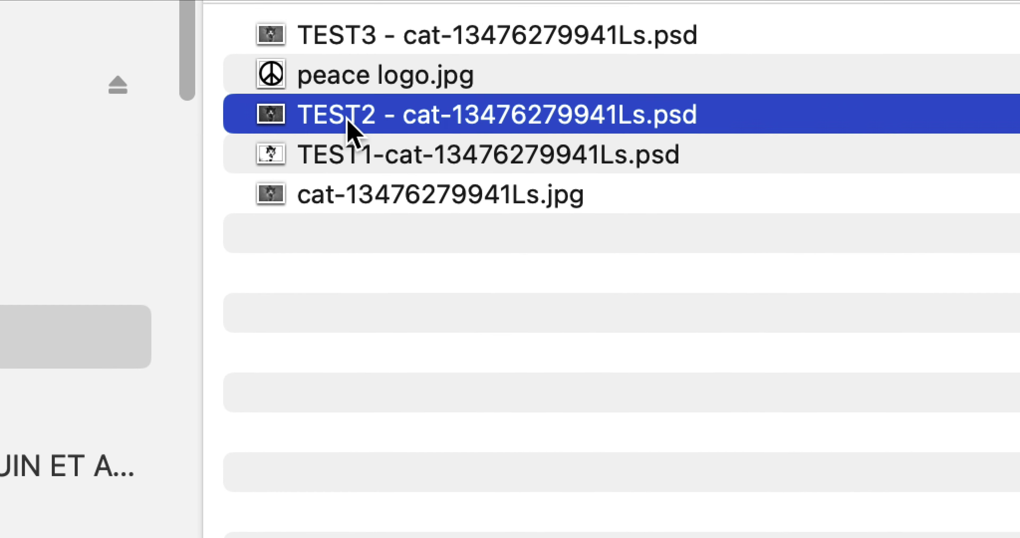
{"action": "key", "text": "Down"}
{"action": "key", "text": "Up"}
{"action": "key", "text": "Up"}
{"action": "key", "text": "Up"}
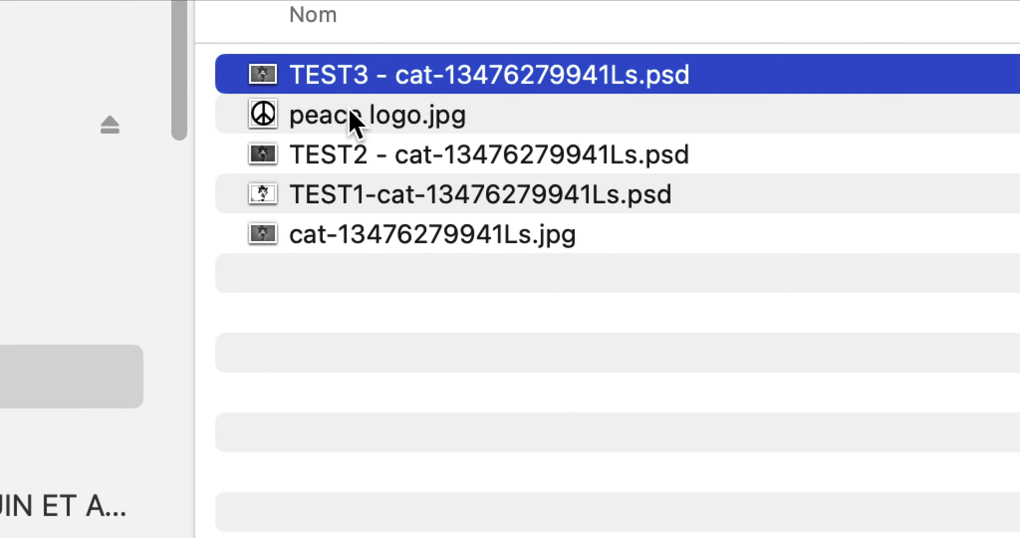
{"action": "key", "text": "Down"}
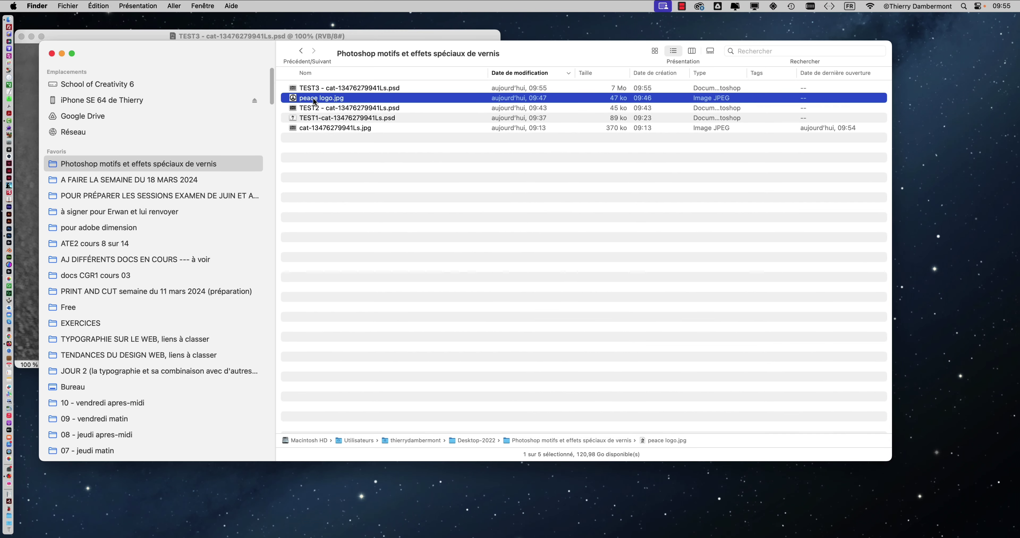
Open peace logo.jpg as a floating window beside the TEST3 cat, hiding other applications.
{"action": "left_click_drag", "start_coordinate": [312, 97], "coordinate": [5, 243]}
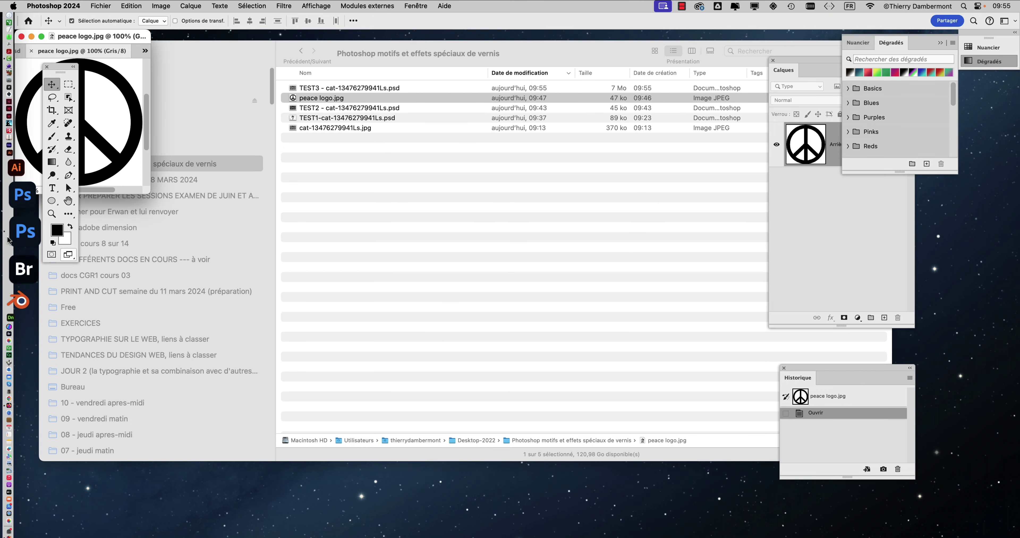
{"action": "mouse_move", "coordinate": [103, 51]}
{"action": "left_mouse_down"}
{"action": "mouse_move", "coordinate": [584, 198]}
{"action": "mouse_move", "coordinate": [674, 149]}
{"action": "left_mouse_up"}
{"action": "key", "text": "super+alt+h"}
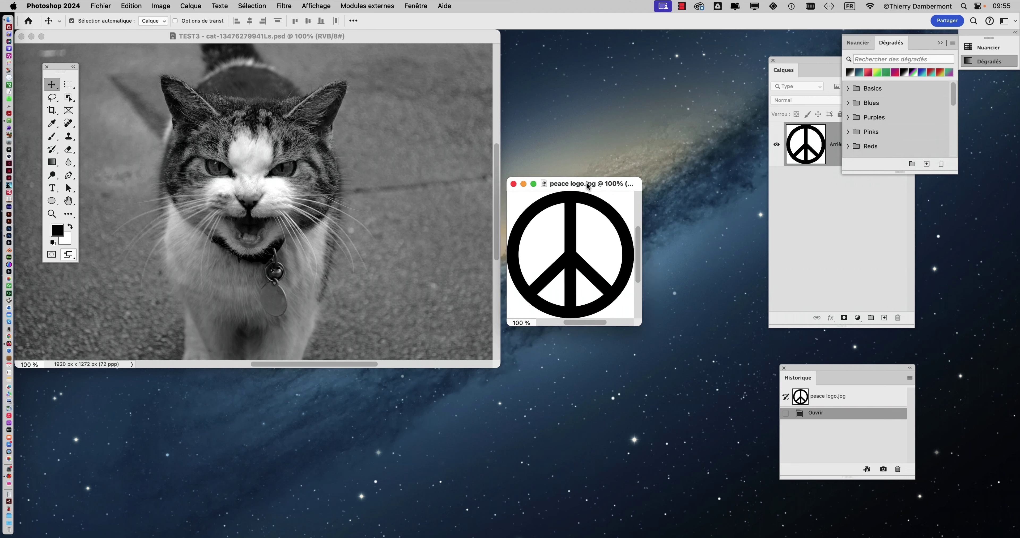
{"action": "left_click_drag", "start_coordinate": [435, 41], "coordinate": [504, 50]}
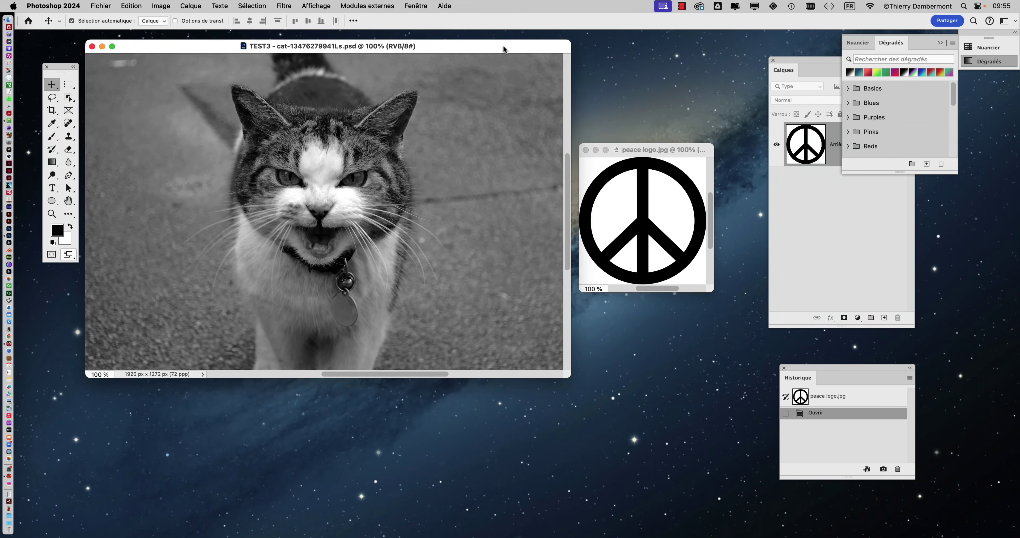
{"action": "key", "text": "super"}
{"action": "left_click_drag", "start_coordinate": [628, 153], "coordinate": [570, 159]}
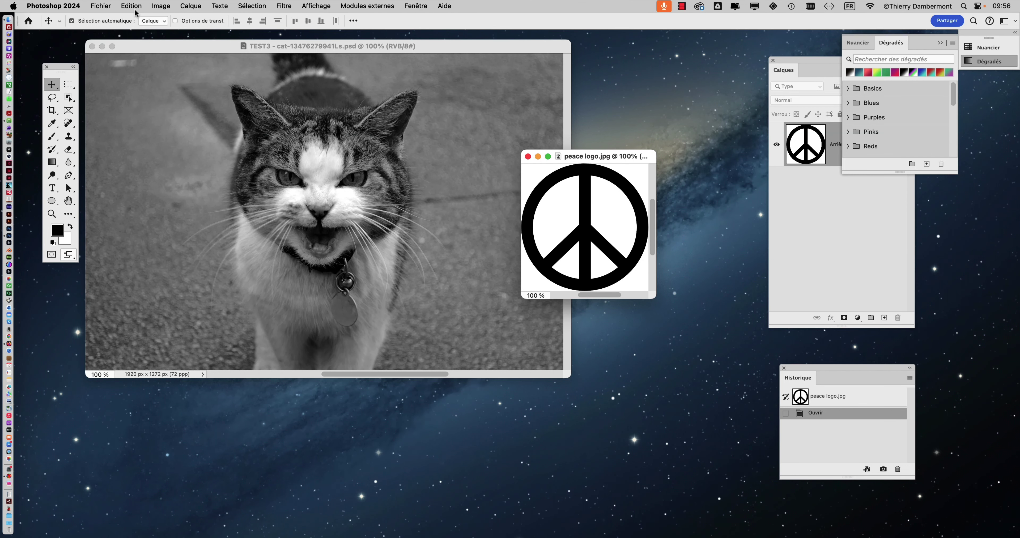
Define the peace logo as a pattern from the Edit menu, keeping the name 'peace logo.jpg'.
{"action": "left_click", "coordinate": [131, 6]}
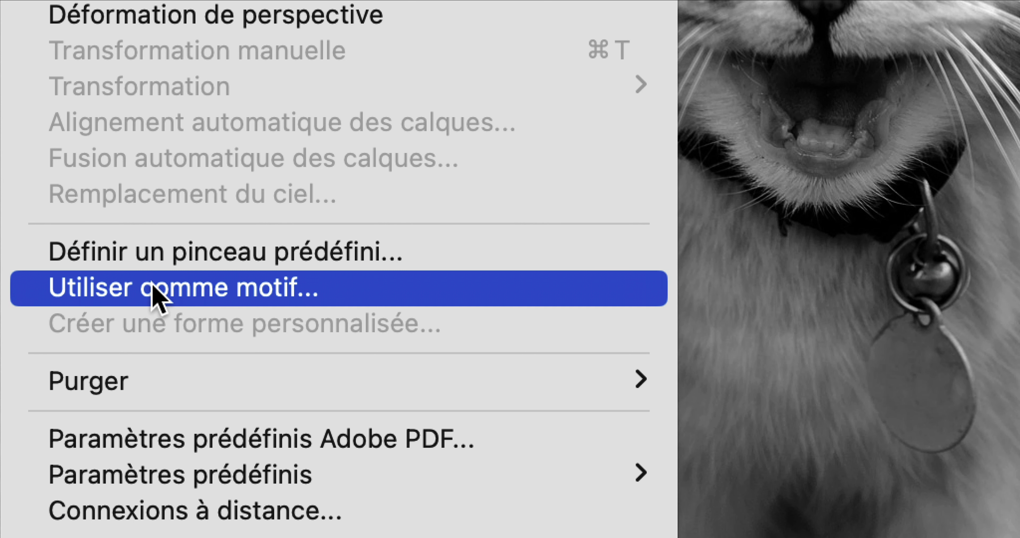
{"action": "left_click", "coordinate": [153, 286]}
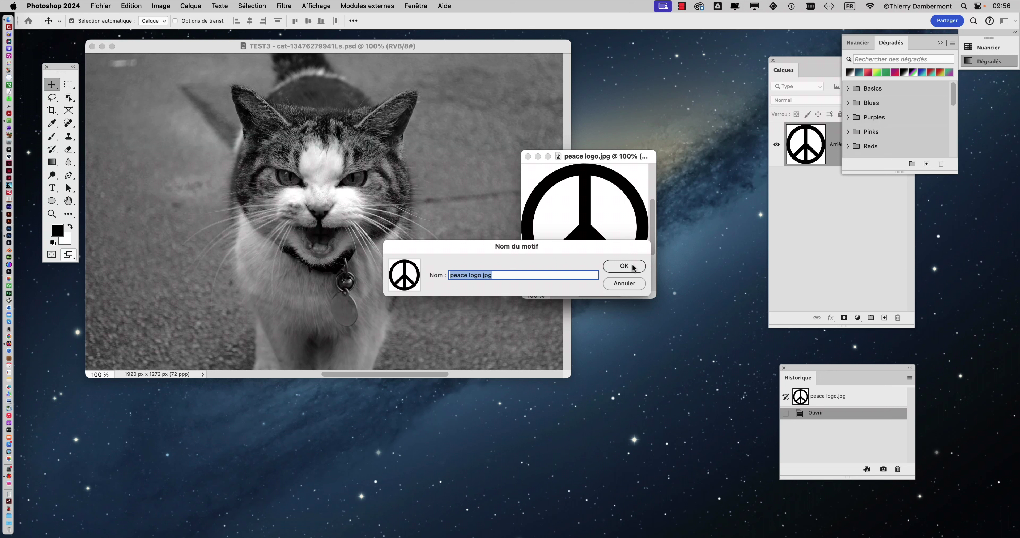
{"action": "left_click", "coordinate": [633, 267]}
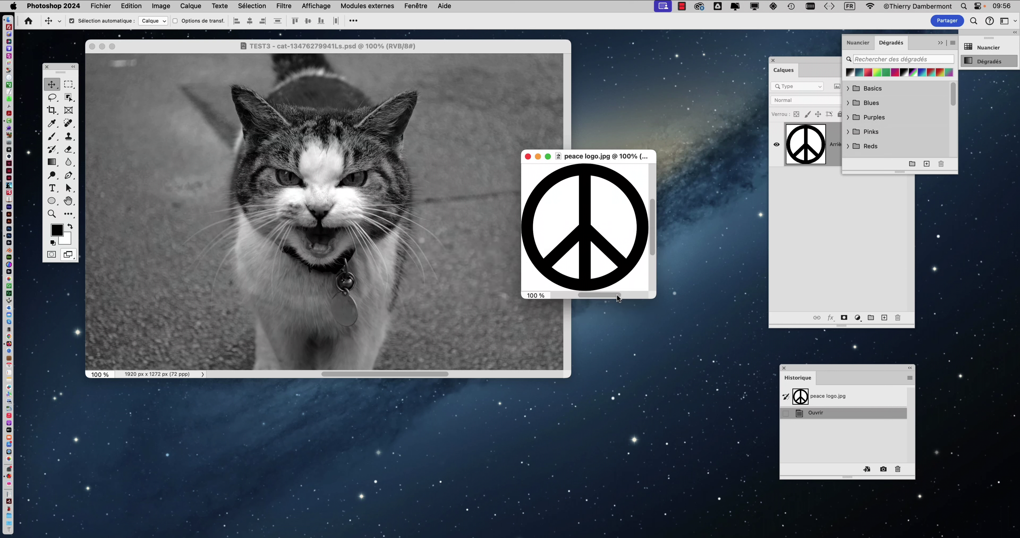
{"action": "left_click", "coordinate": [425, 6]}
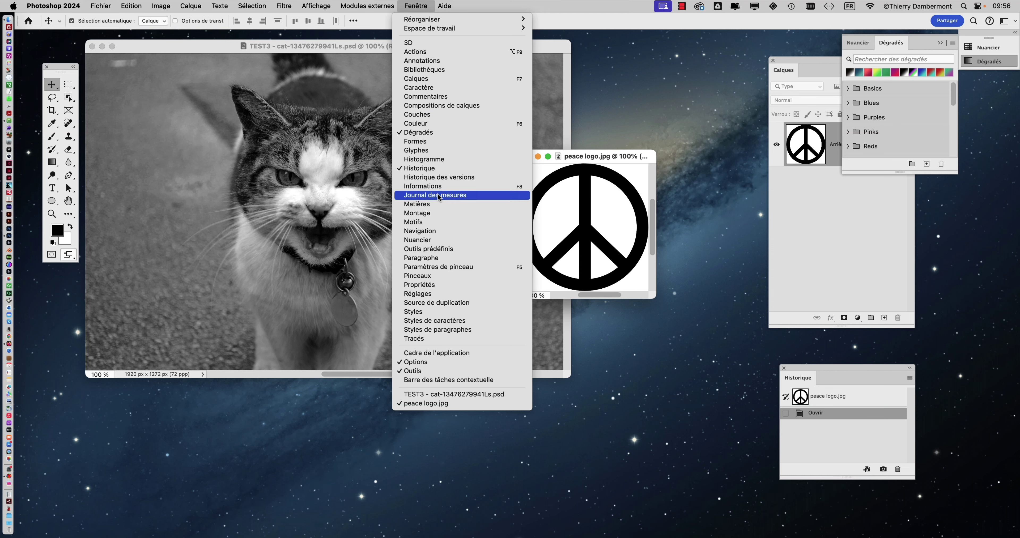
Show the Motifs pattern panel, place it beside the cat and enlarge it.
{"action": "left_click", "coordinate": [433, 223]}
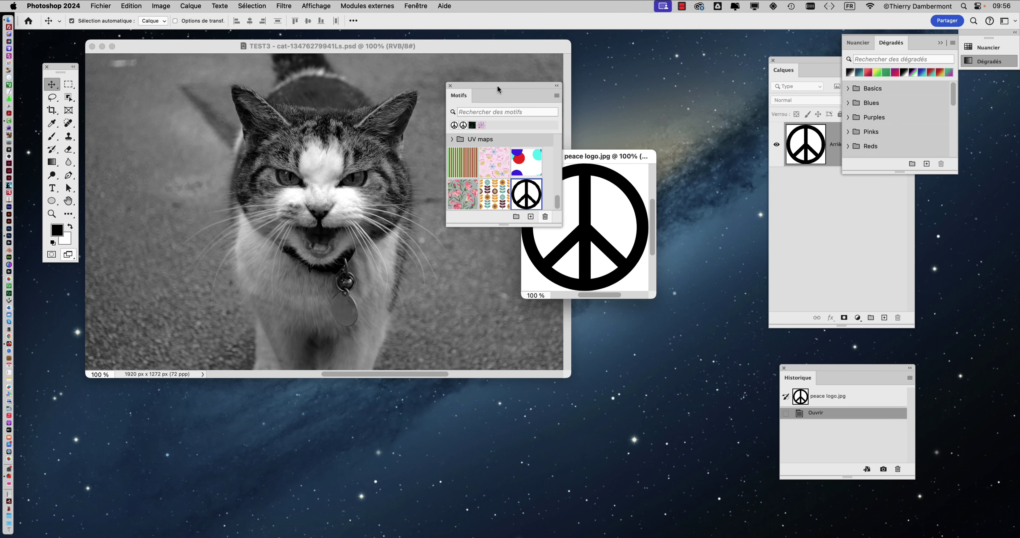
{"action": "left_click_drag", "start_coordinate": [499, 88], "coordinate": [337, 93]}
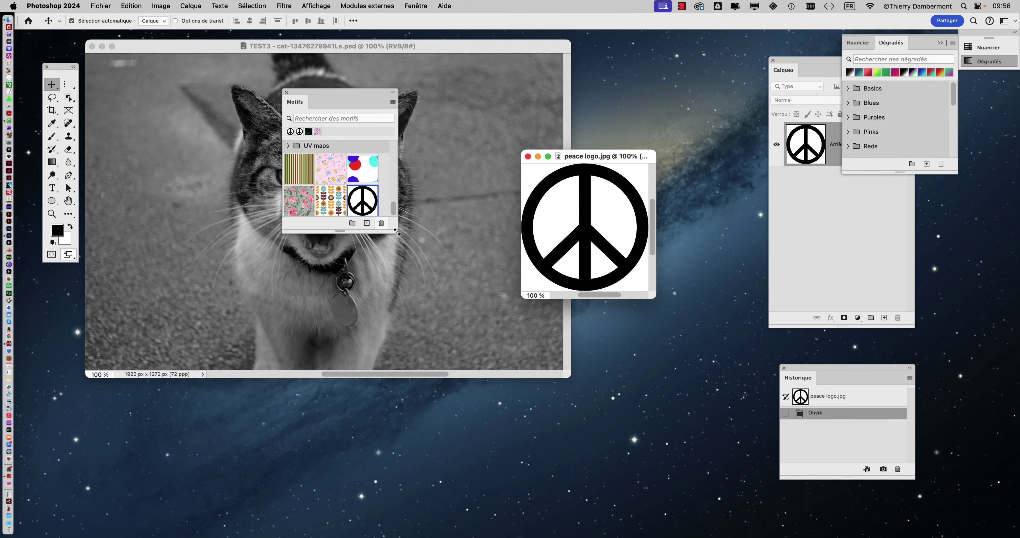
{"action": "left_click_drag", "start_coordinate": [397, 231], "coordinate": [426, 432]}
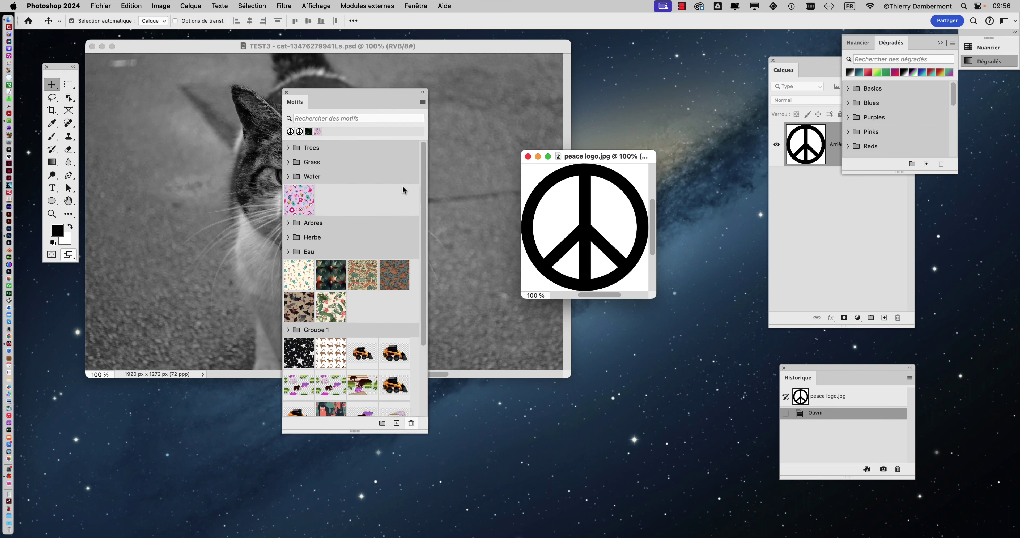
{"action": "left_click_drag", "start_coordinate": [361, 91], "coordinate": [400, 56]}
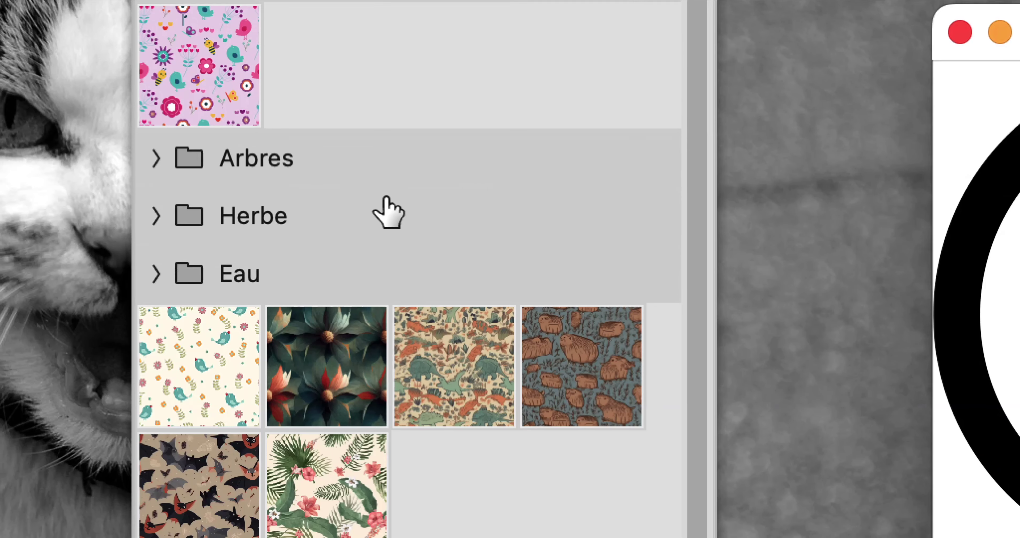
{"action": "scroll", "coordinate": [385, 204], "scroll_direction": "down", "scroll_amount": 3}
{"action": "scroll", "coordinate": [388, 222], "scroll_direction": "down", "scroll_amount": 2}
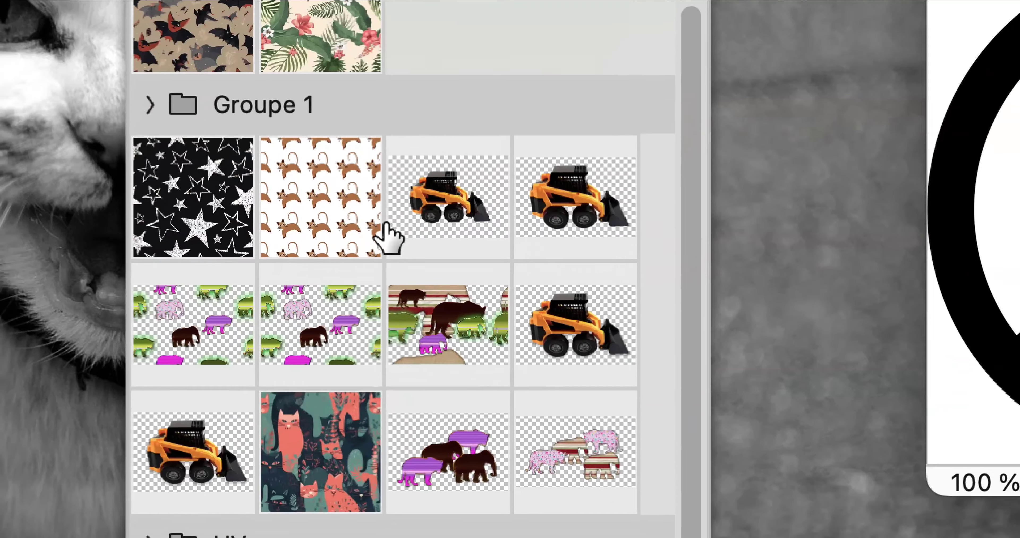
{"action": "scroll", "coordinate": [386, 237], "scroll_direction": "down", "scroll_amount": 3}
{"action": "scroll", "coordinate": [389, 285], "scroll_direction": "down", "scroll_amount": 2}
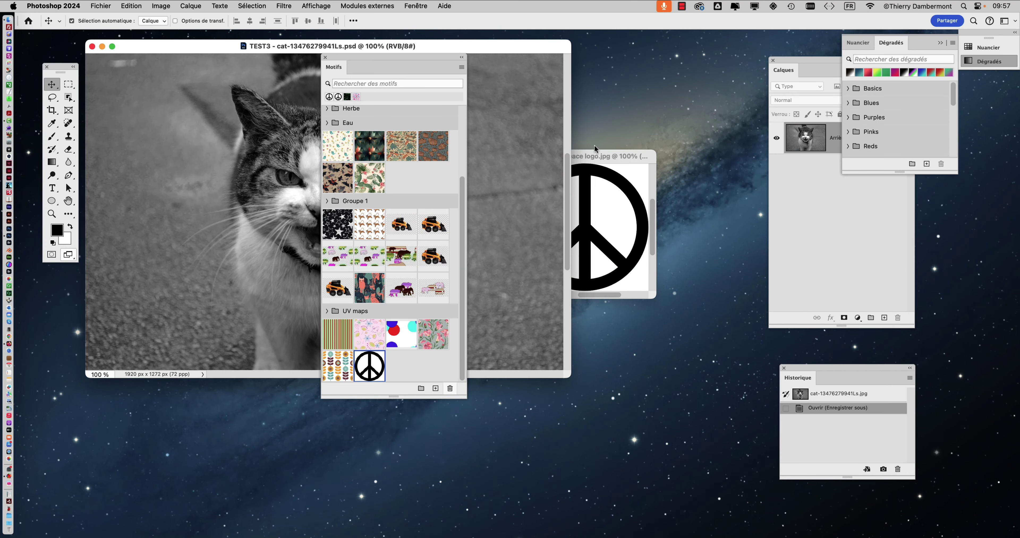
Move the pattern library off the cat's face, then reposition and enlarge the peace logo.jpg window.
{"action": "left_click", "coordinate": [595, 160]}
{"action": "left_click_drag", "start_coordinate": [379, 57], "coordinate": [187, 43]}
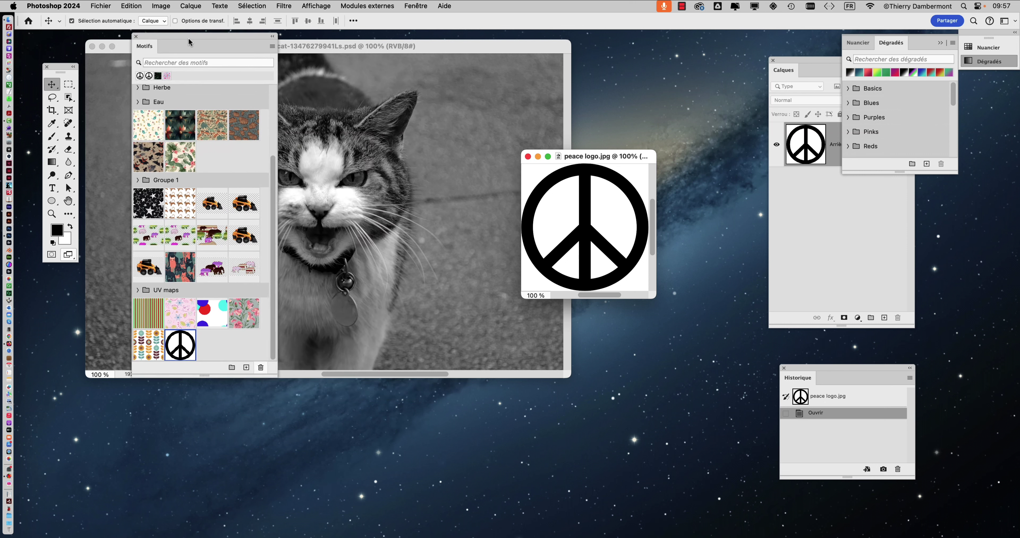
{"action": "left_click_drag", "start_coordinate": [593, 162], "coordinate": [557, 117]}
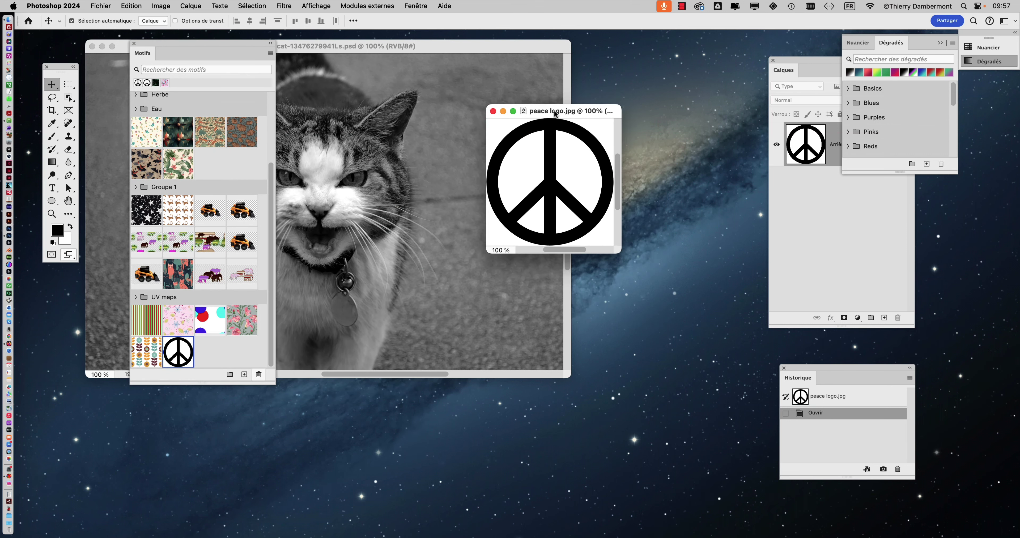
{"action": "left_click_drag", "start_coordinate": [616, 253], "coordinate": [673, 298]}
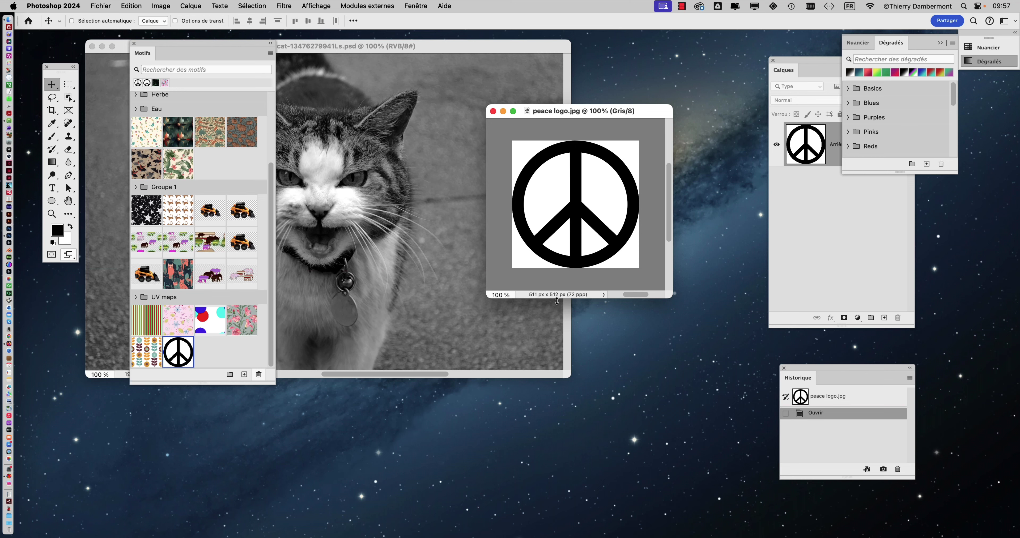
{"action": "left_click_drag", "start_coordinate": [552, 111], "coordinate": [582, 125]}
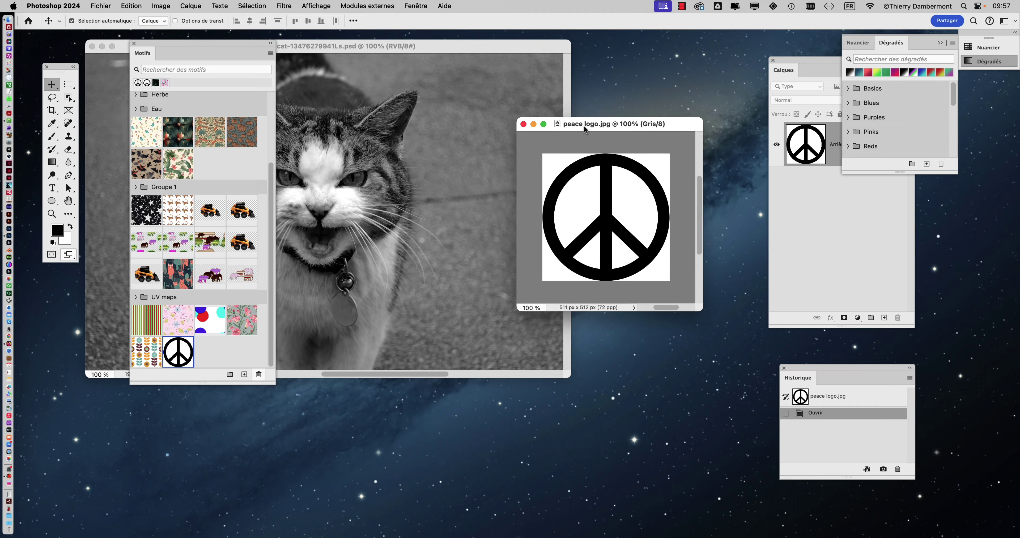
Resize peace logo.jpg to 50 pixels wide (50 × 50 px) via Image Size, then zoom in to inspect it.
{"action": "key", "text": "super"}
{"action": "left_click", "coordinate": [162, 4]}
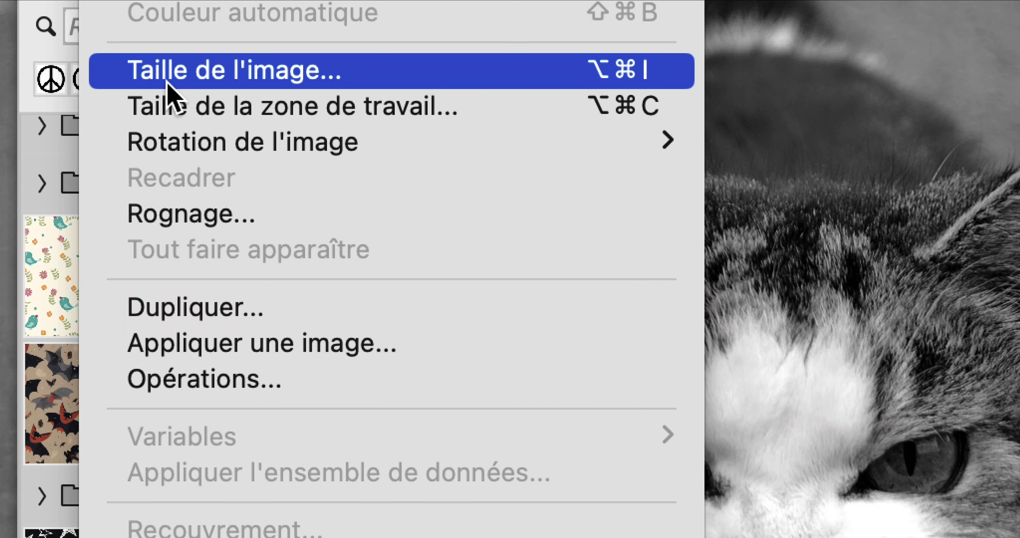
{"action": "left_click", "coordinate": [167, 82]}
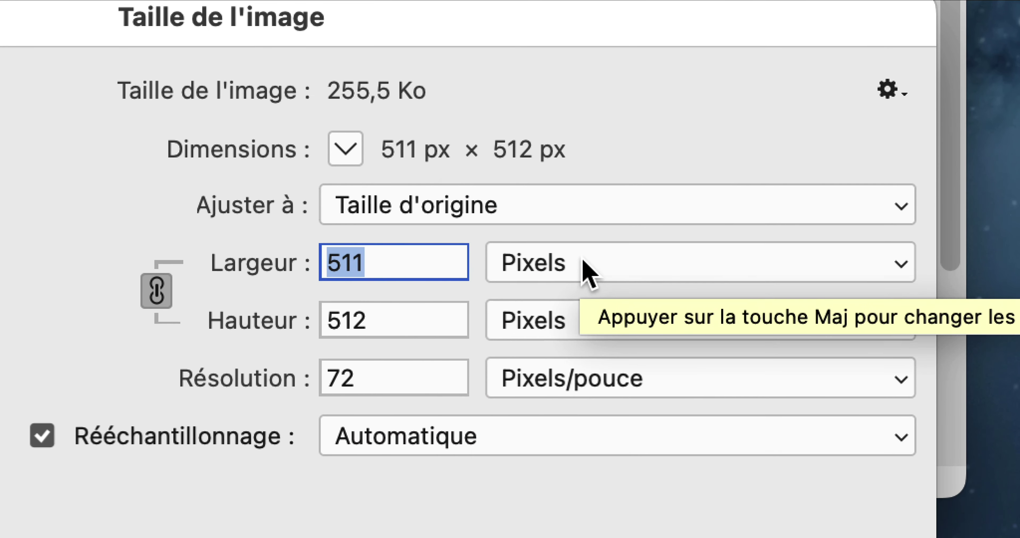
{"action": "left_click", "coordinate": [582, 263]}
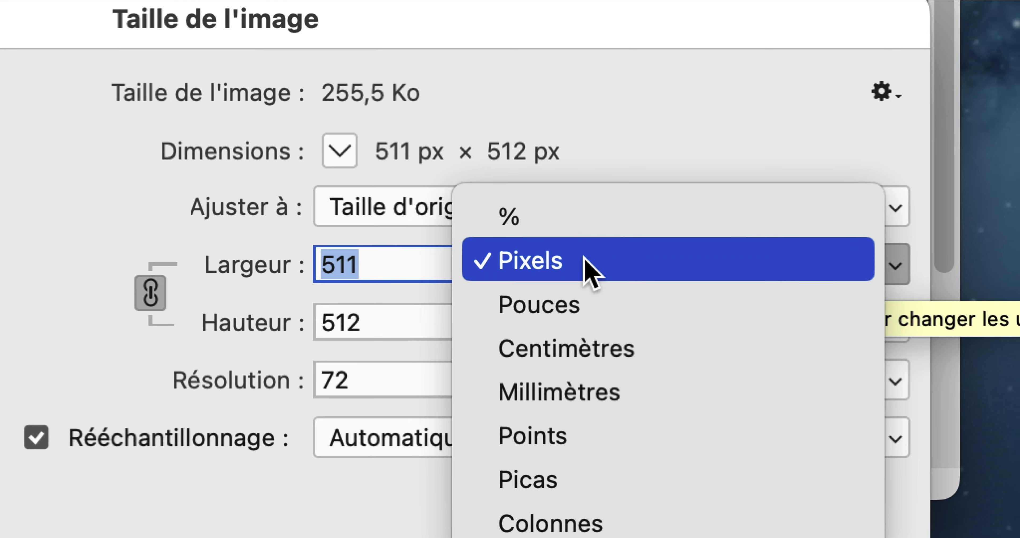
{"action": "left_click", "coordinate": [584, 260]}
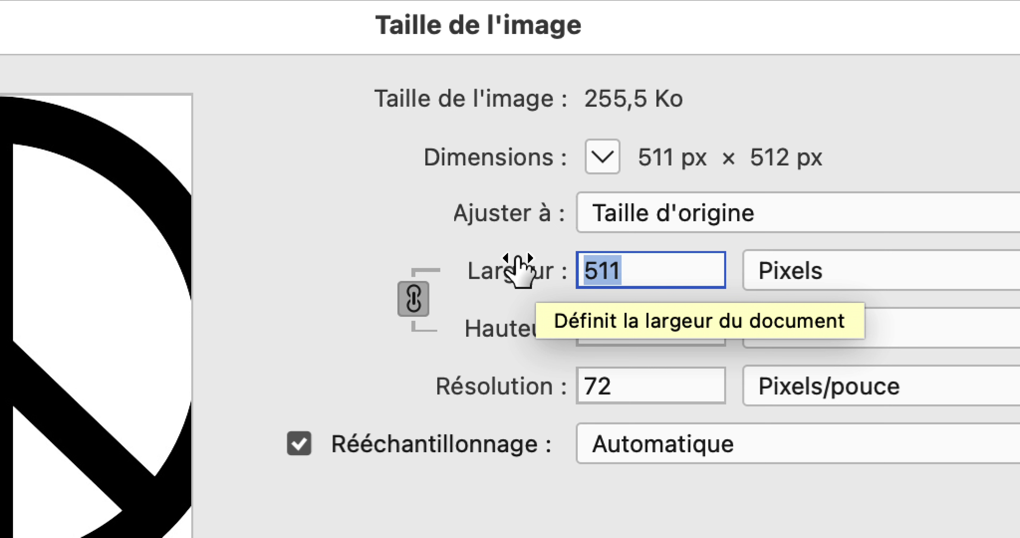
{"action": "type", "text": "50"}
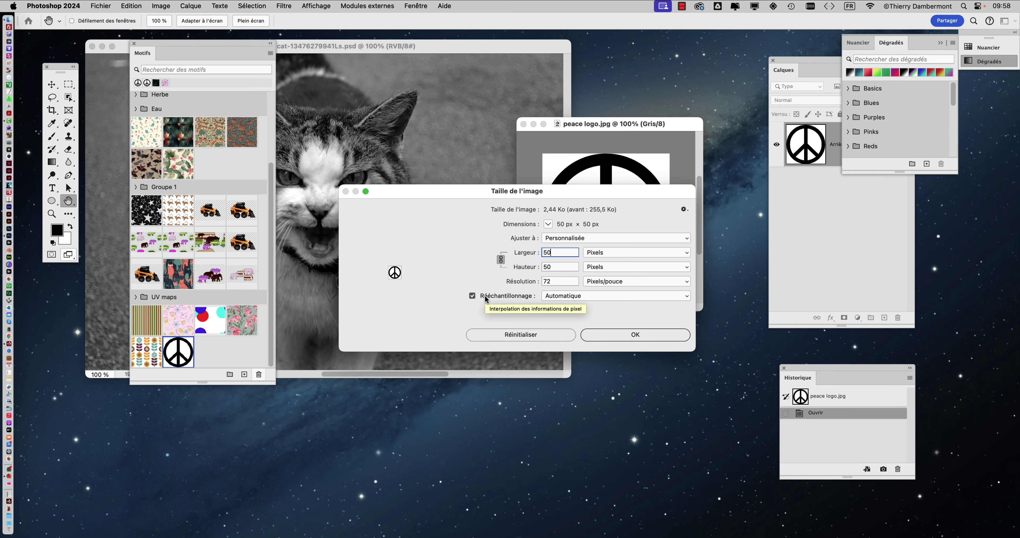
{"action": "left_click", "coordinate": [648, 335]}
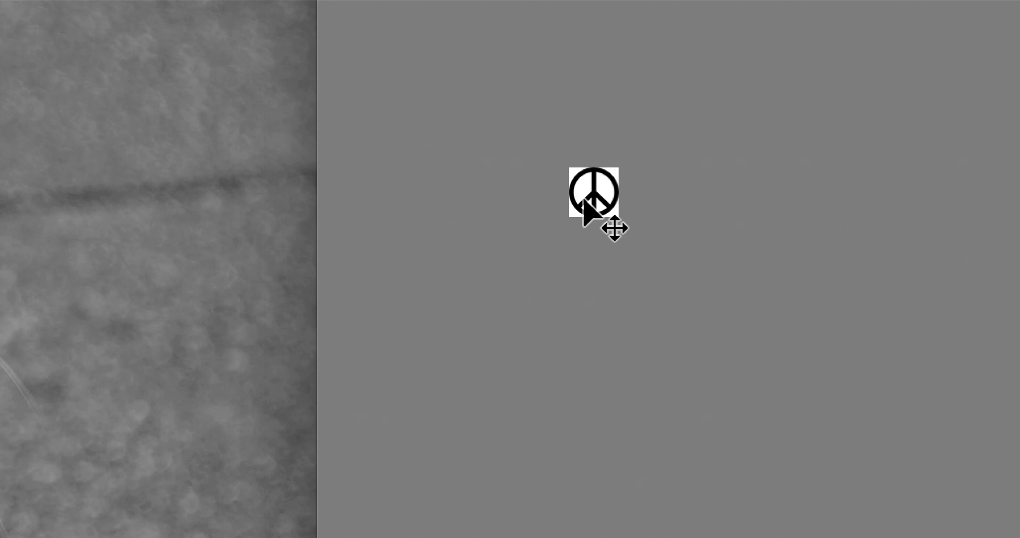
{"action": "scroll", "coordinate": [585, 202], "scroll_direction": "up", "scroll_amount": 2}
{"action": "scroll", "coordinate": [585, 201], "scroll_direction": "up", "scroll_amount": 2}
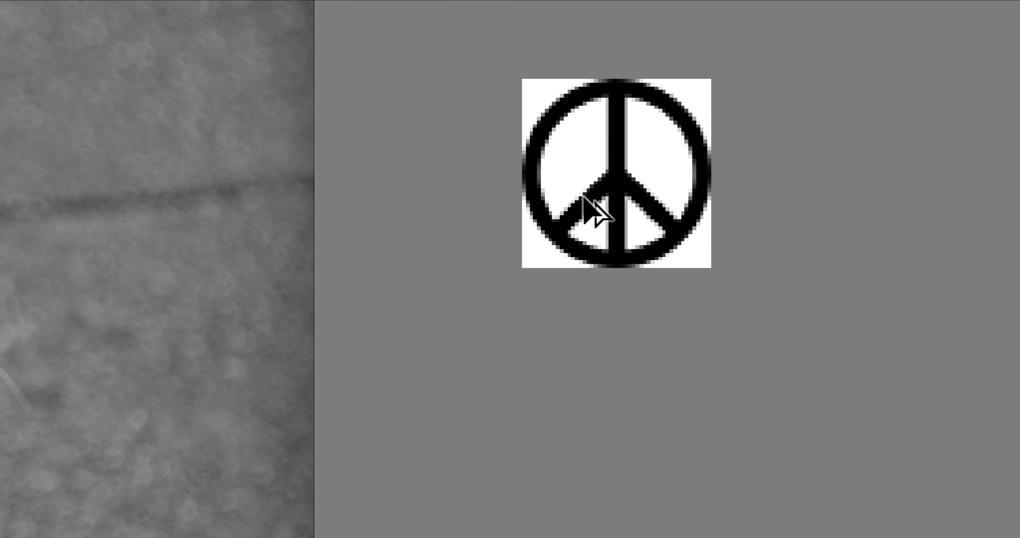
{"action": "scroll", "coordinate": [585, 200], "scroll_direction": "up", "scroll_amount": 1}
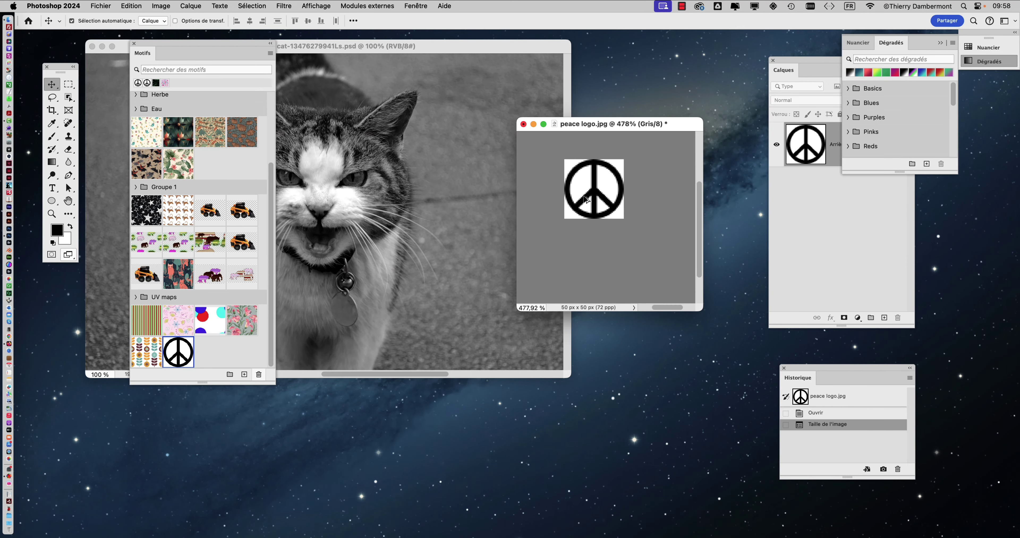
{"action": "scroll", "coordinate": [585, 198], "scroll_direction": "down", "scroll_amount": 1}
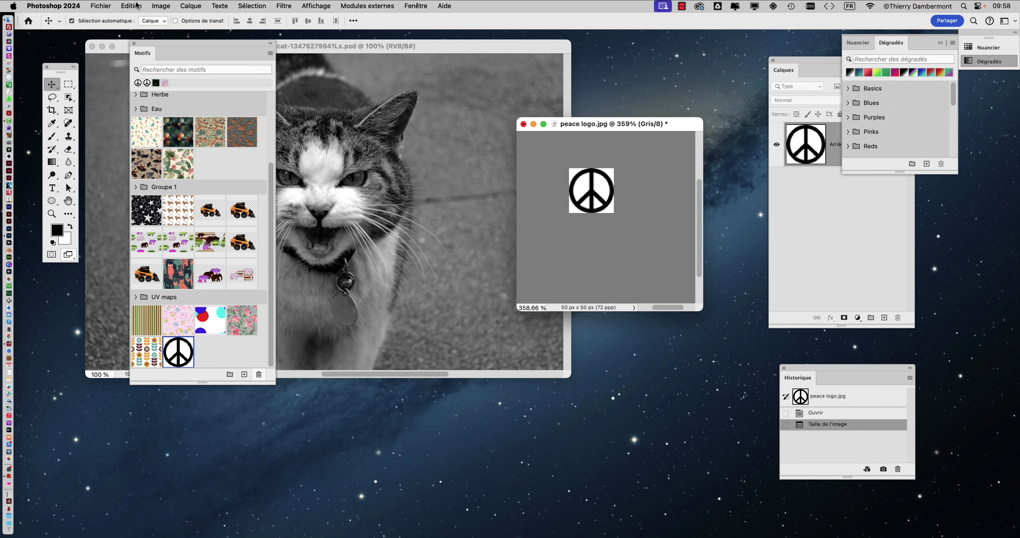
Define the 50-pixel logo as a pattern named 'peace logo 50px de large.jpg'.
{"action": "left_click", "coordinate": [136, 6]}
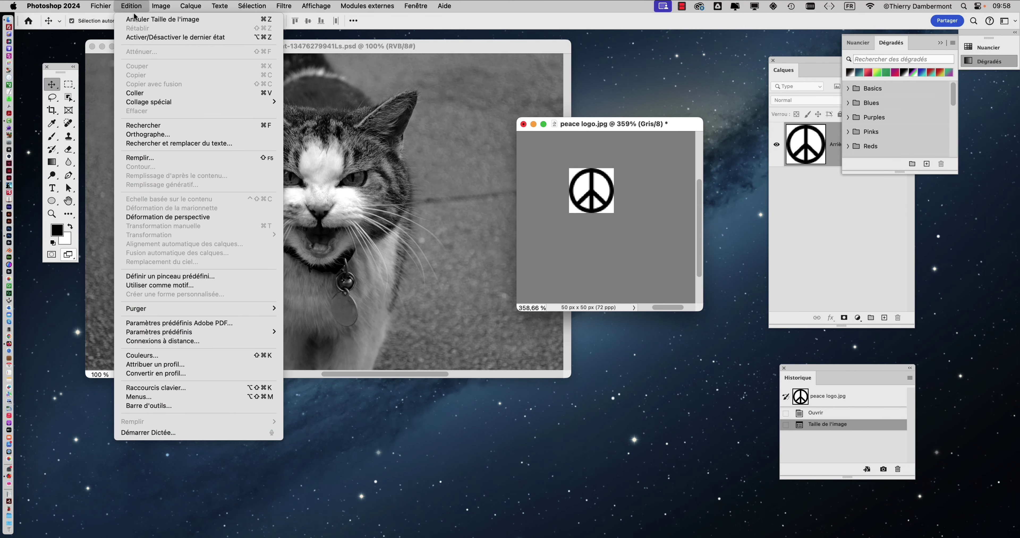
{"action": "left_click", "coordinate": [602, 252]}
{"action": "mouse_move", "coordinate": [238, 44]}
{"action": "left_mouse_down"}
{"action": "mouse_move", "coordinate": [442, 44]}
{"action": "mouse_move", "coordinate": [428, 90]}
{"action": "left_mouse_up"}
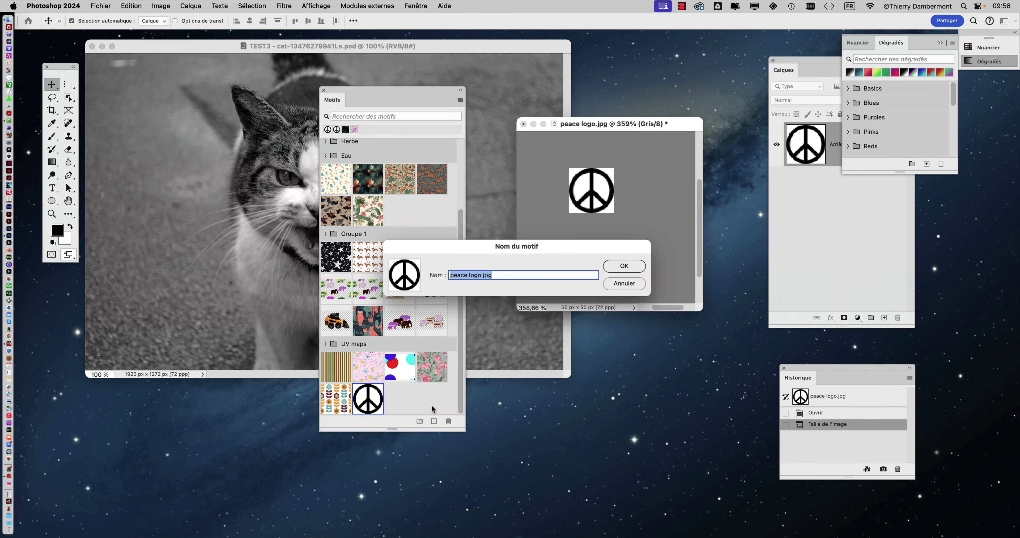
{"action": "mouse_move", "coordinate": [542, 199]}
{"action": "left_mouse_down"}
{"action": "mouse_move", "coordinate": [295, 199]}
{"action": "mouse_move", "coordinate": [369, 226]}
{"action": "left_mouse_up"}
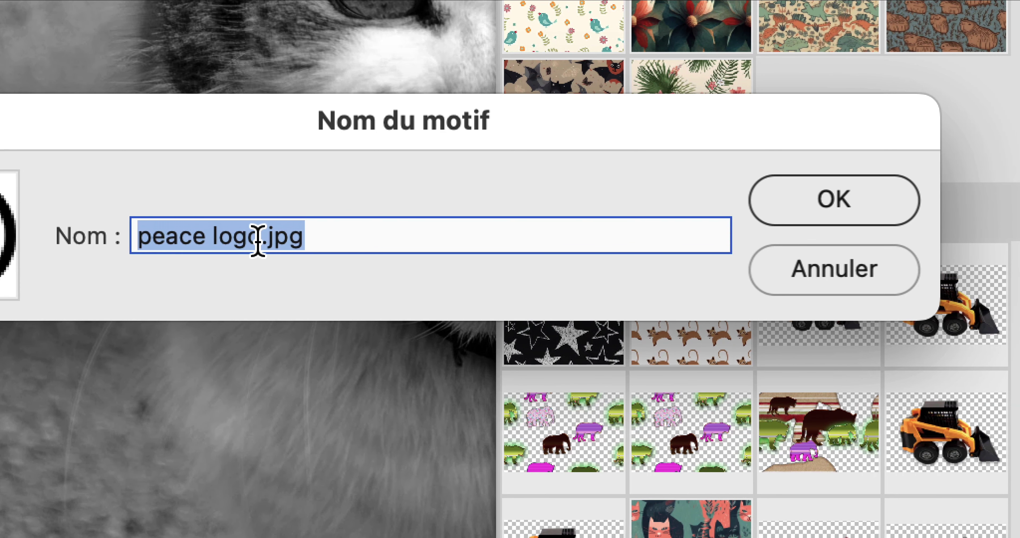
{"action": "left_click", "coordinate": [261, 240]}
{"action": "type", "text": "5"}
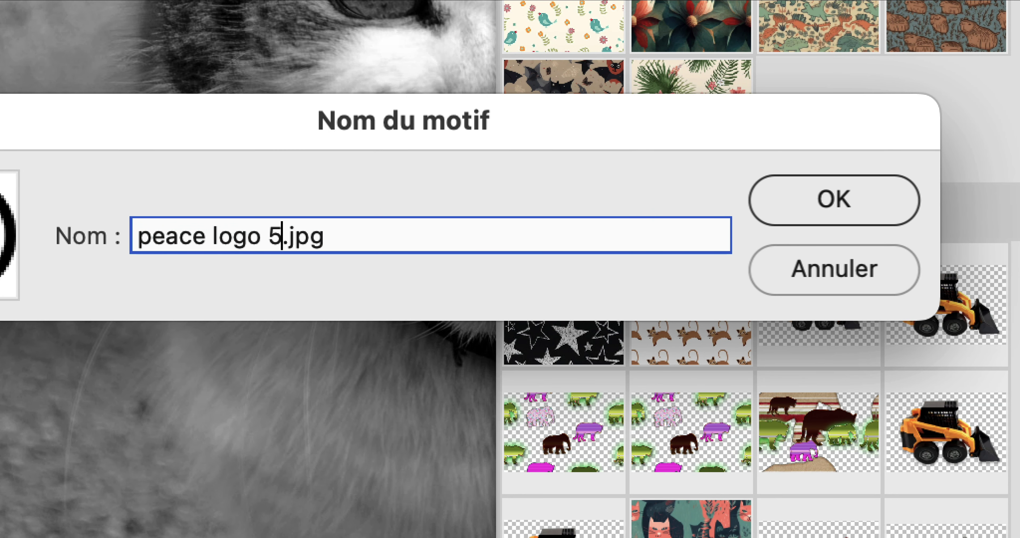
{"action": "type", "text": "0px de large"}
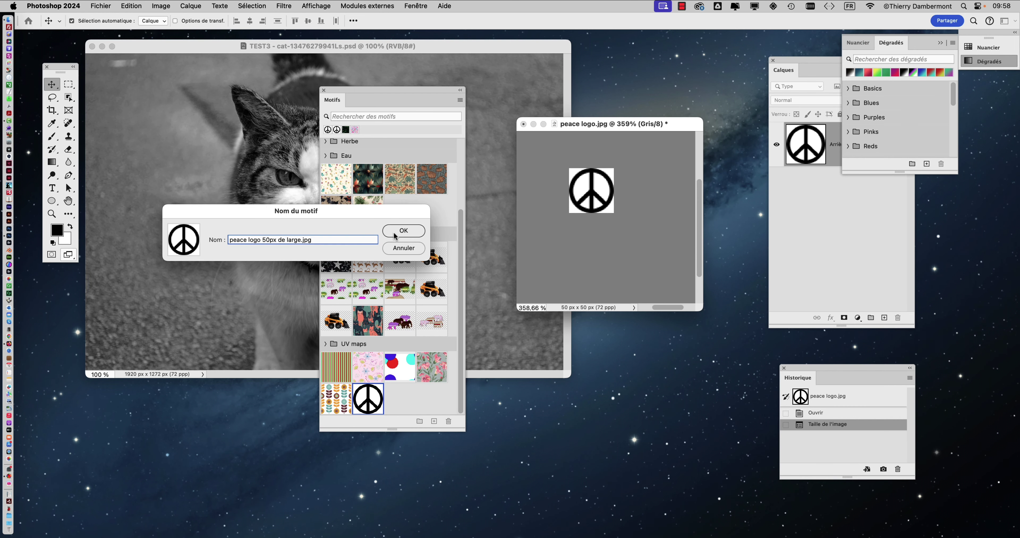
{"action": "left_click", "coordinate": [395, 233]}
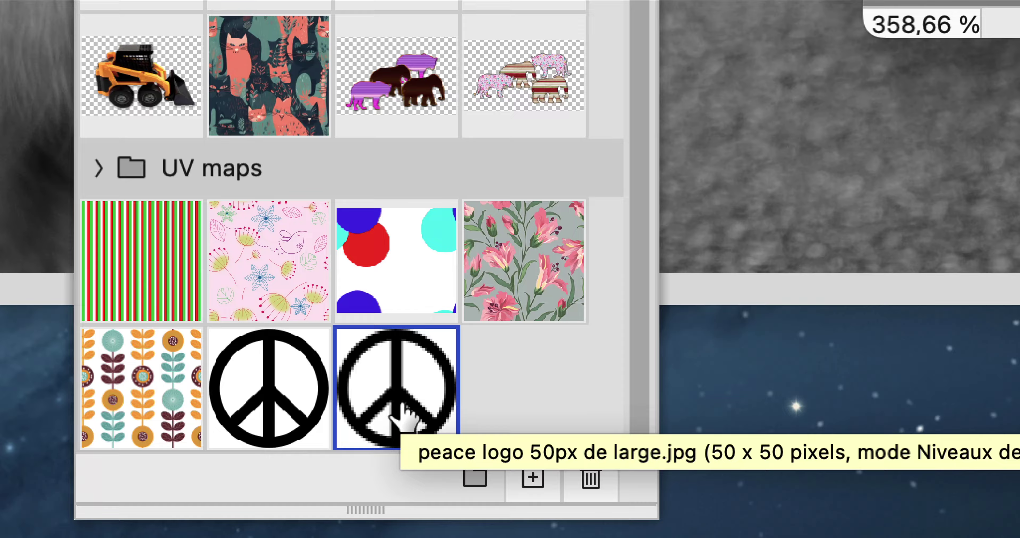
{"action": "key", "text": "ctrl"}
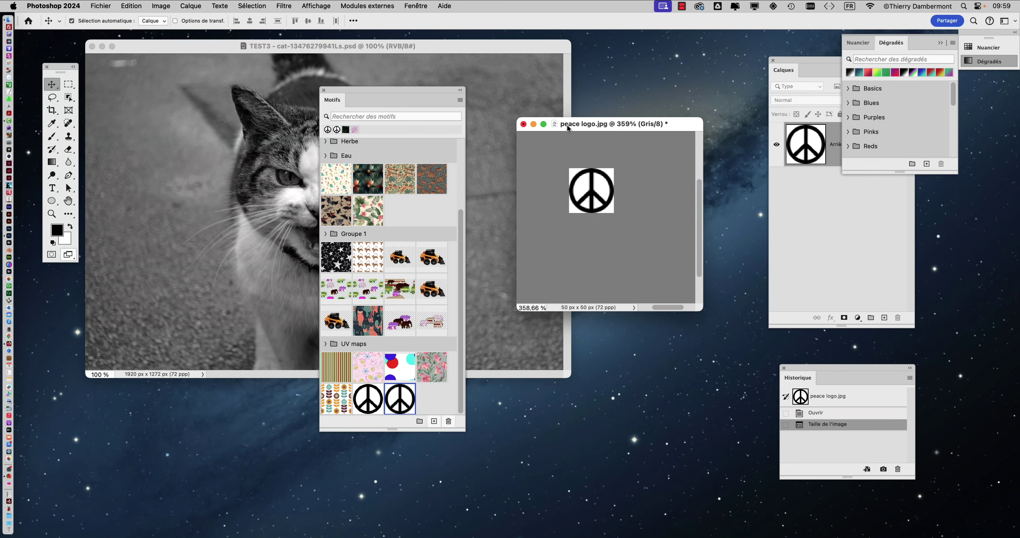
Resize peace logo.jpg to 25 pixels wide (25 × 25 px) and enlarge its document window.
{"action": "left_click_drag", "start_coordinate": [575, 126], "coordinate": [561, 115]}
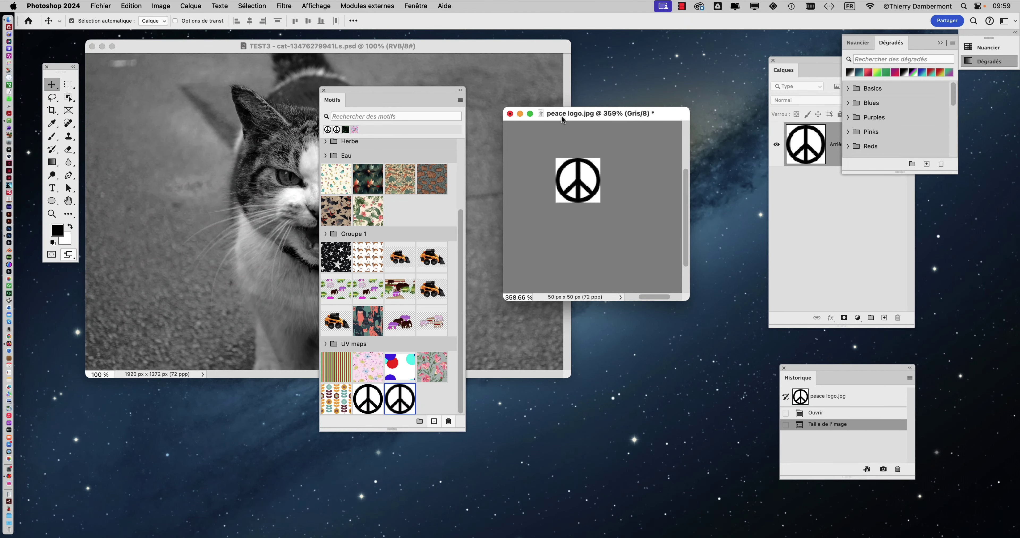
{"action": "left_click", "coordinate": [158, 6]}
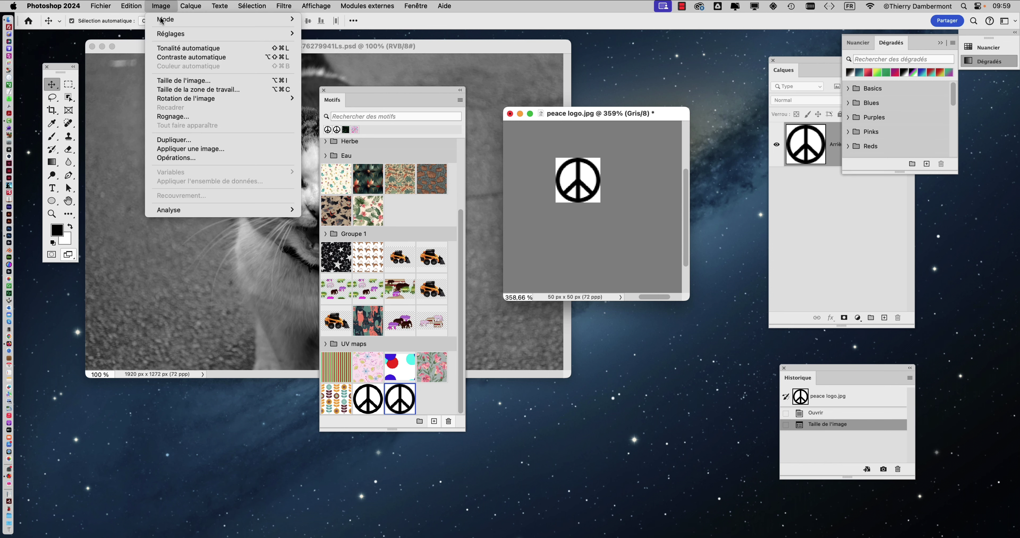
{"action": "left_click", "coordinate": [178, 81]}
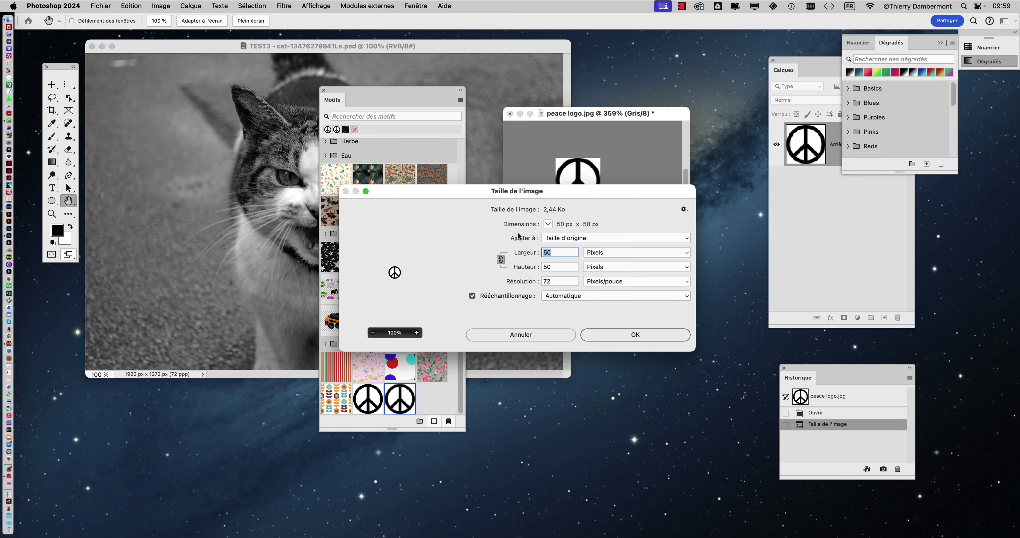
{"action": "type", "text": "25"}
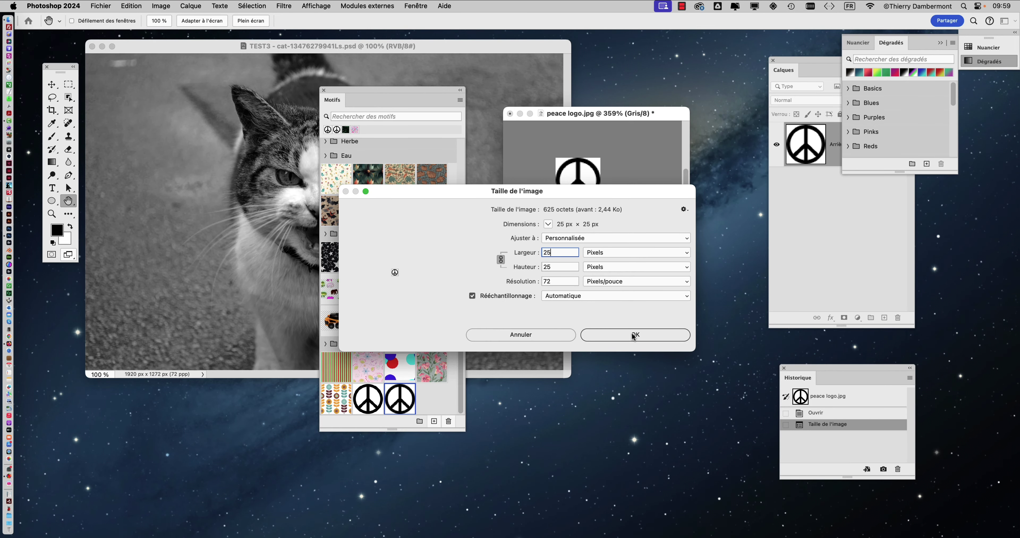
{"action": "left_click", "coordinate": [634, 335]}
{"action": "key", "text": "v"}
{"action": "scroll", "coordinate": [636, 253], "scroll_direction": "up", "scroll_amount": 5}
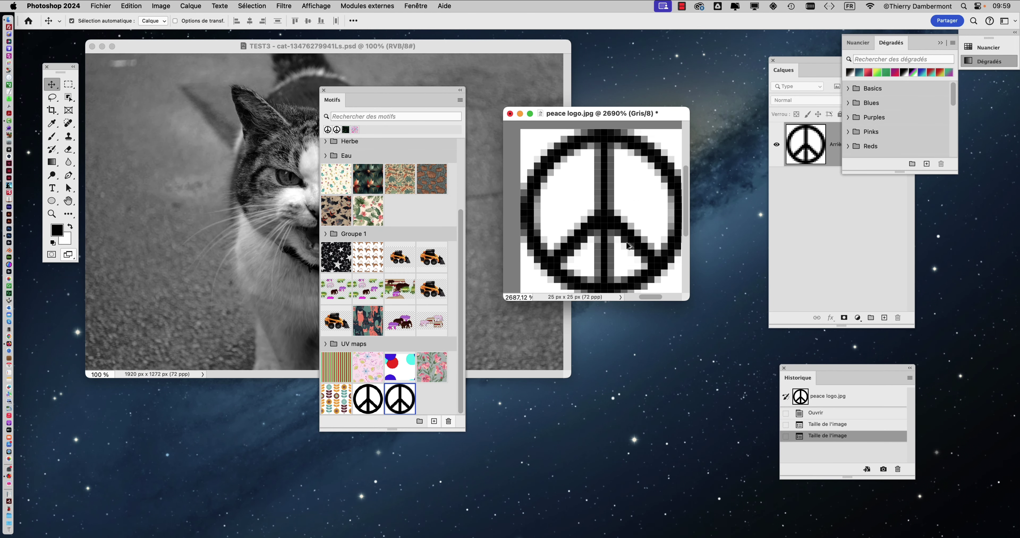
{"action": "left_click_drag", "start_coordinate": [688, 300], "coordinate": [765, 389]}
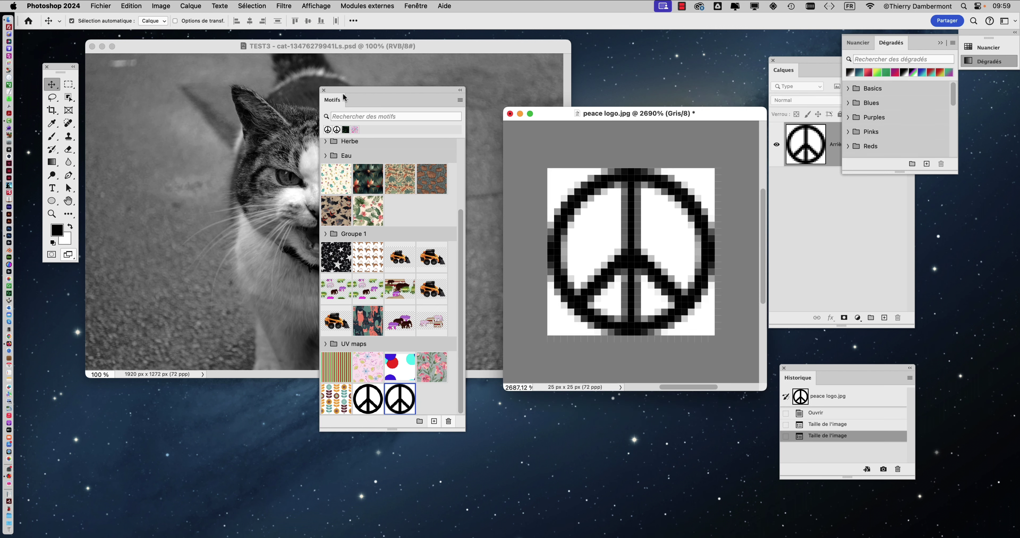
{"action": "left_click", "coordinate": [434, 421]}
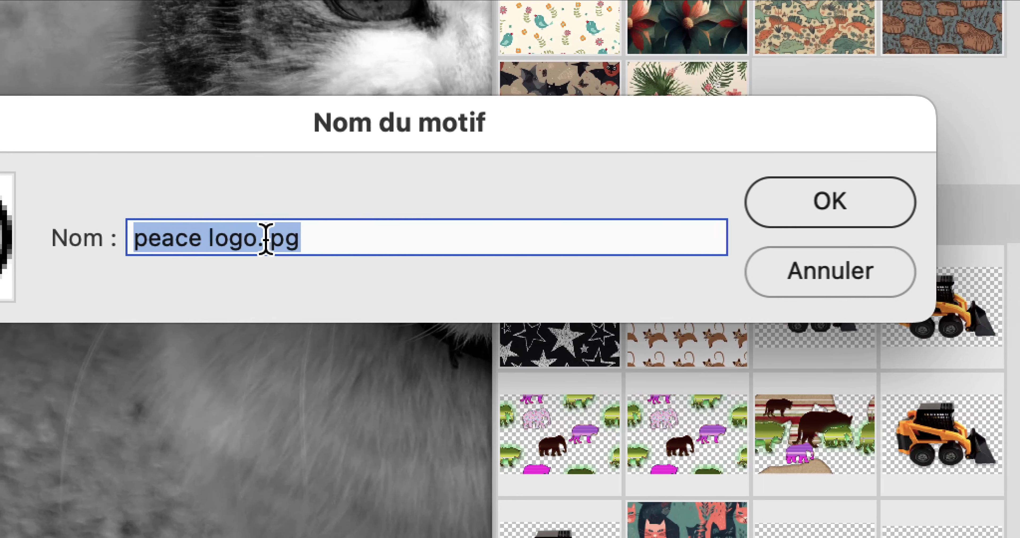
Name the new pattern 'peace logo 25px de large.jpg' and confirm it.
{"action": "left_click", "coordinate": [265, 239]}
{"action": "type", "text": "2"}
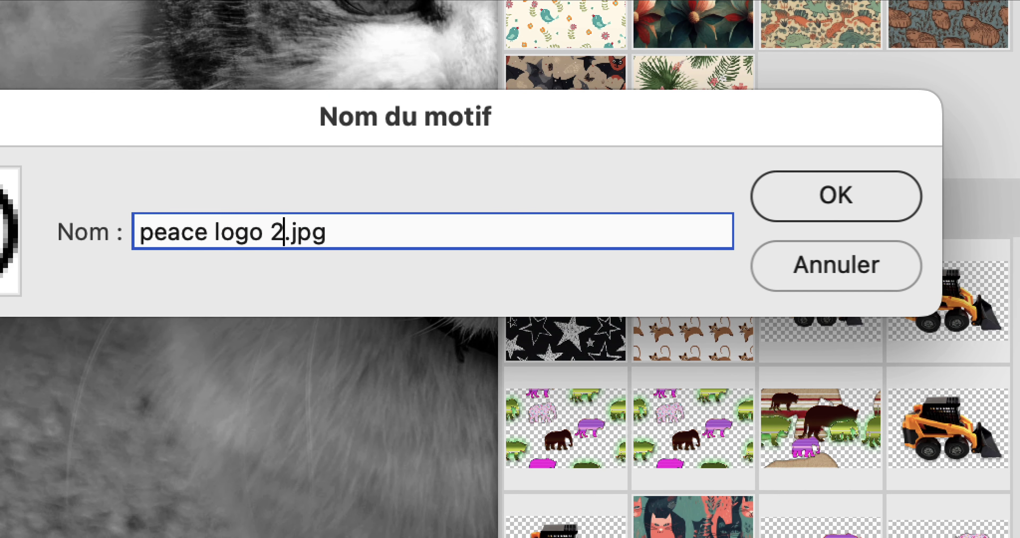
{"action": "type", "text": "5px de large"}
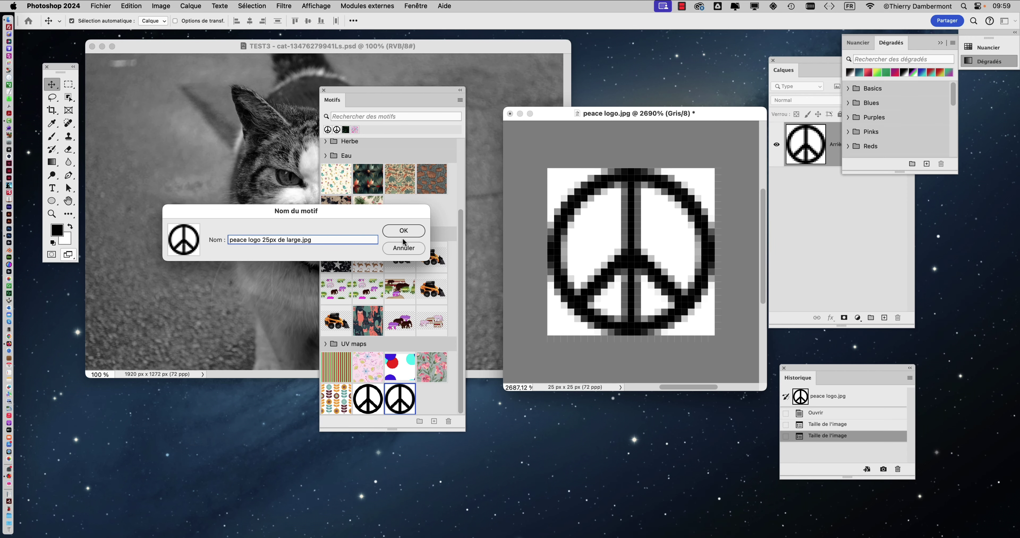
{"action": "left_click", "coordinate": [403, 233]}
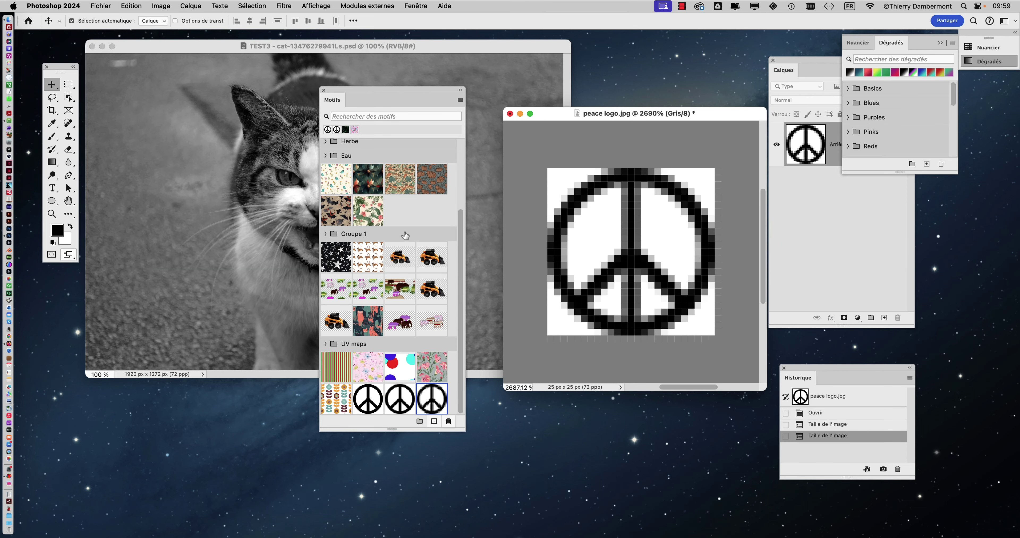
Close peace logo.jpg without saving changes.
{"action": "mouse_move", "coordinate": [542, 116]}
{"action": "left_mouse_down"}
{"action": "mouse_move", "coordinate": [600, 120]}
{"action": "mouse_move", "coordinate": [595, 138]}
{"action": "mouse_move", "coordinate": [567, 151]}
{"action": "left_mouse_up"}
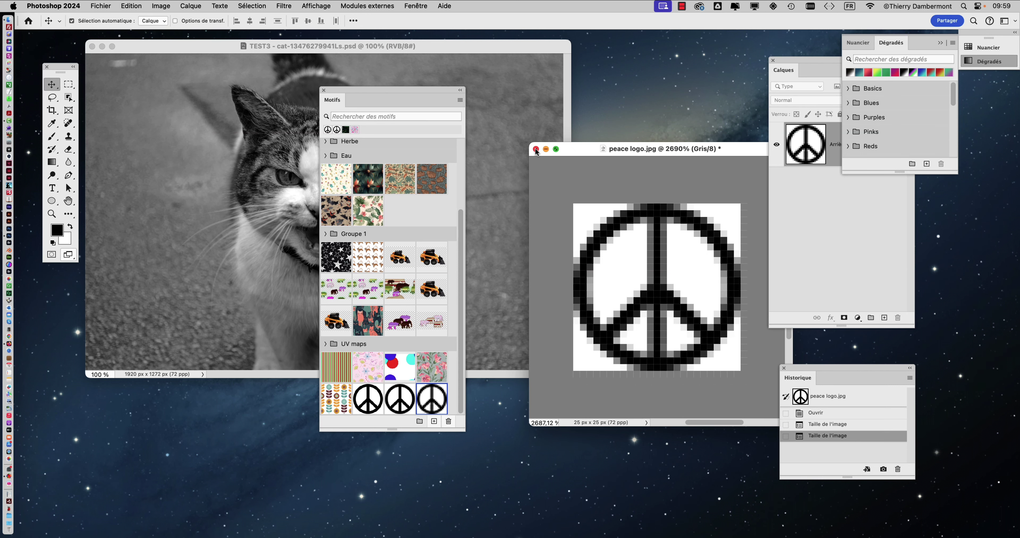
{"action": "left_click", "coordinate": [536, 149]}
{"action": "left_click", "coordinate": [517, 219]}
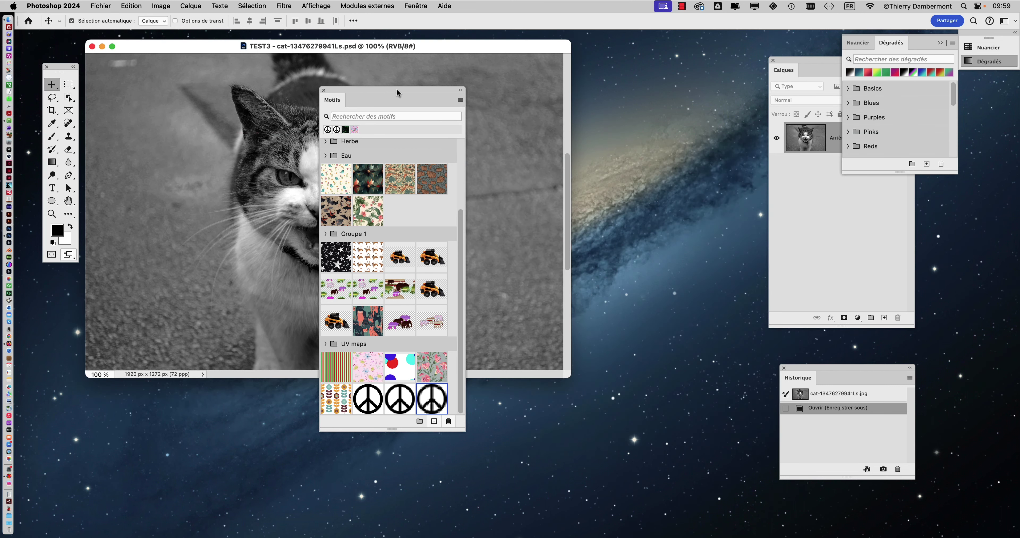
Convert the cat photo to Grayscale, discarding the colour information.
{"action": "left_click_drag", "start_coordinate": [397, 92], "coordinate": [665, 50]}
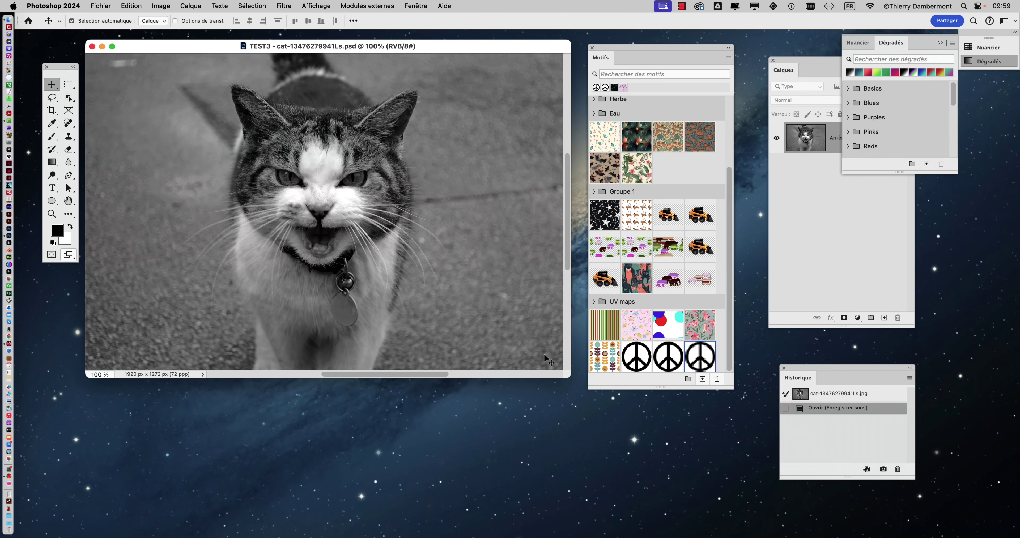
{"action": "left_click", "coordinate": [157, 6]}
{"action": "mouse_move", "coordinate": [199, 19]}
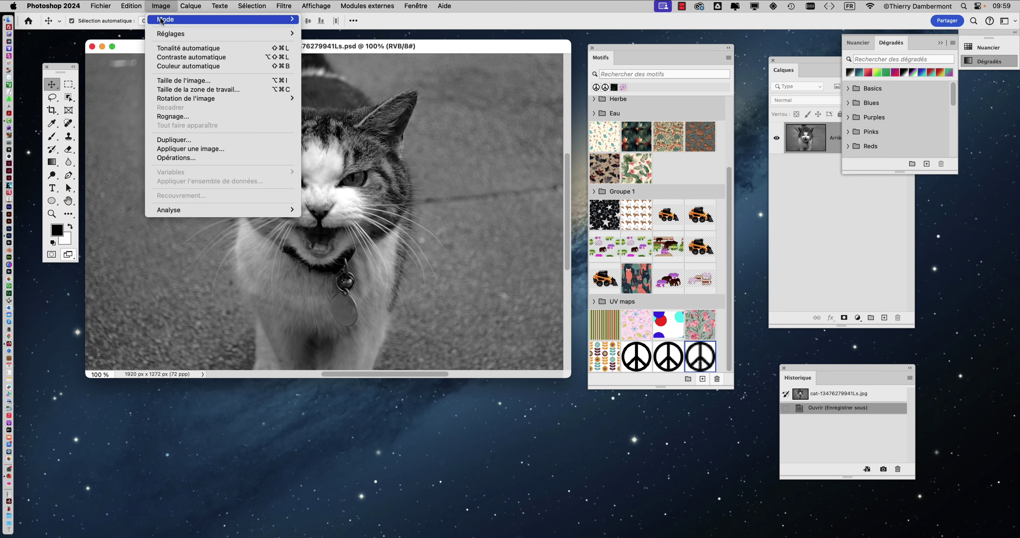
{"action": "left_click", "coordinate": [336, 29]}
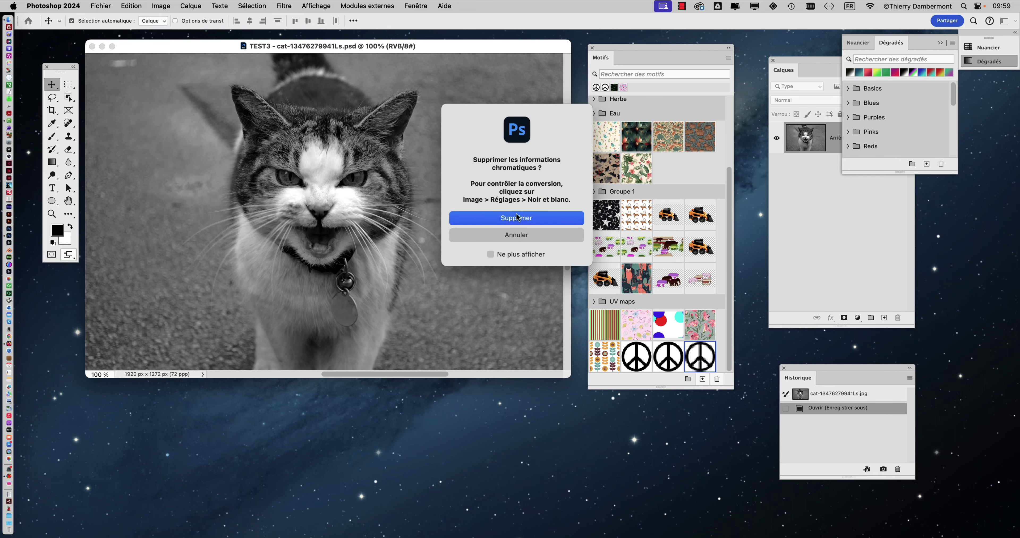
{"action": "left_click", "coordinate": [517, 218]}
Convert to Bitmap at 72 px/inch using the 'peace logo 50px de large.jpg' custom pattern.
{"action": "left_click", "coordinate": [161, 5]}
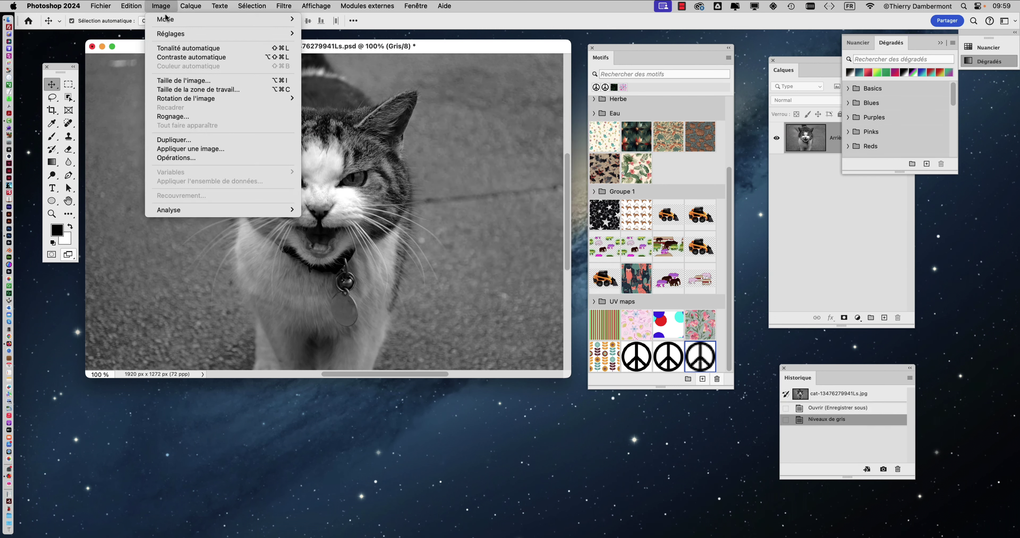
{"action": "left_click", "coordinate": [324, 19]}
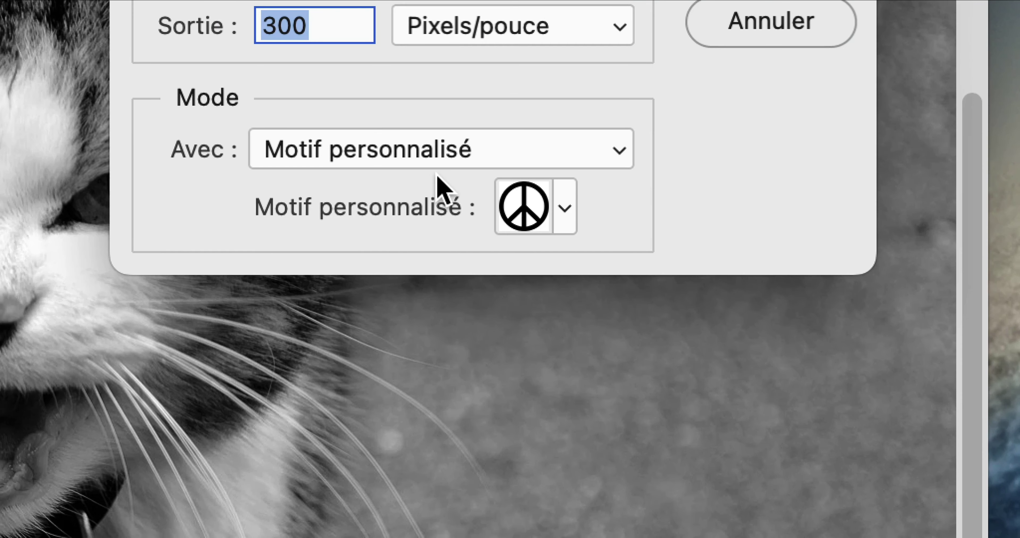
{"action": "left_click", "coordinate": [430, 168]}
{"action": "left_click", "coordinate": [436, 174]}
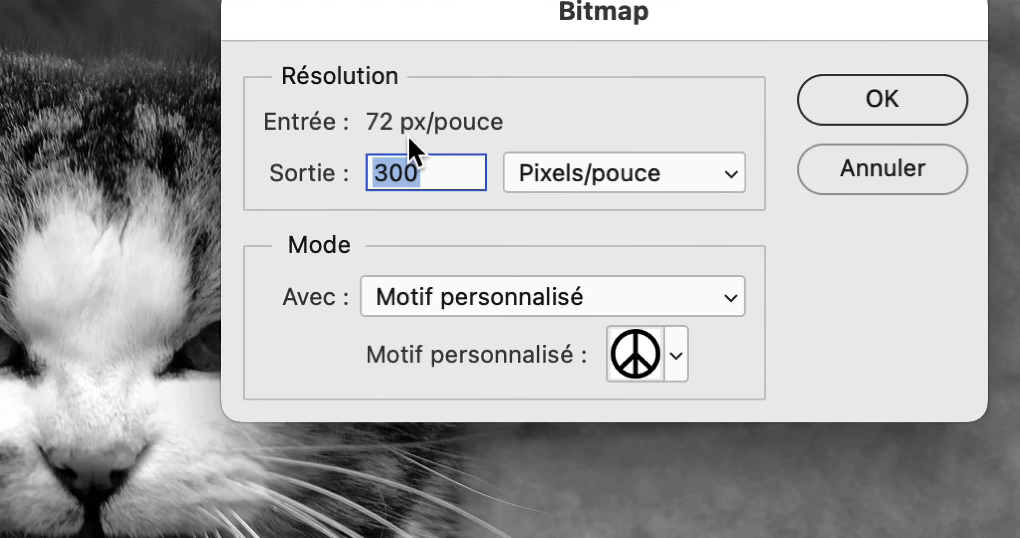
{"action": "type", "text": "72"}
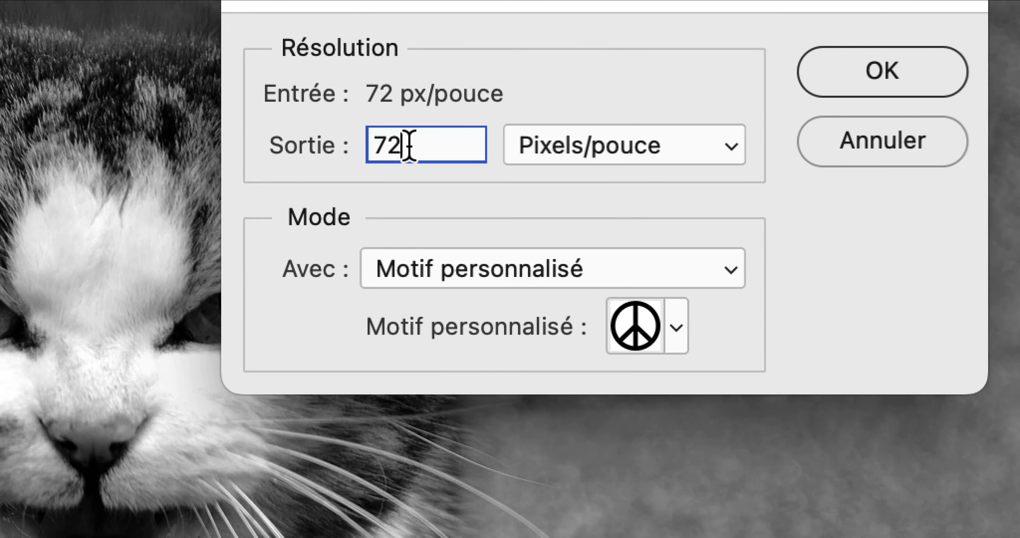
{"action": "double_click", "coordinate": [570, 159]}
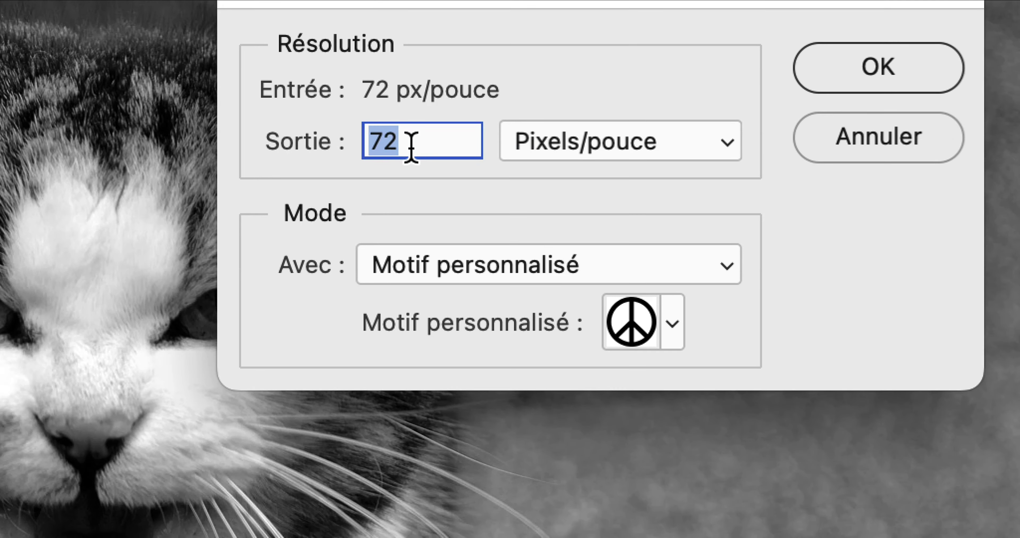
{"action": "left_click", "coordinate": [442, 223]}
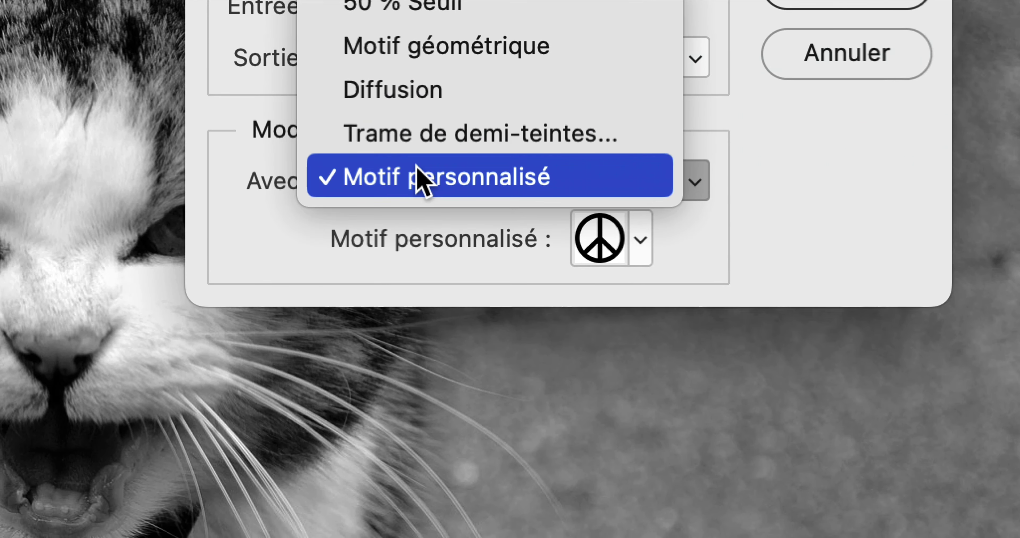
{"action": "left_click", "coordinate": [419, 279]}
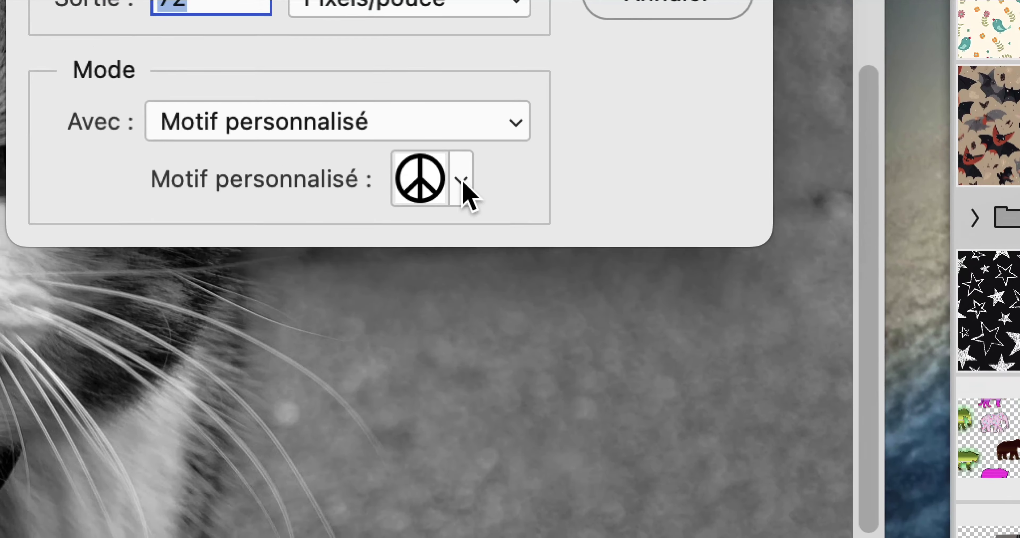
{"action": "left_click", "coordinate": [464, 181]}
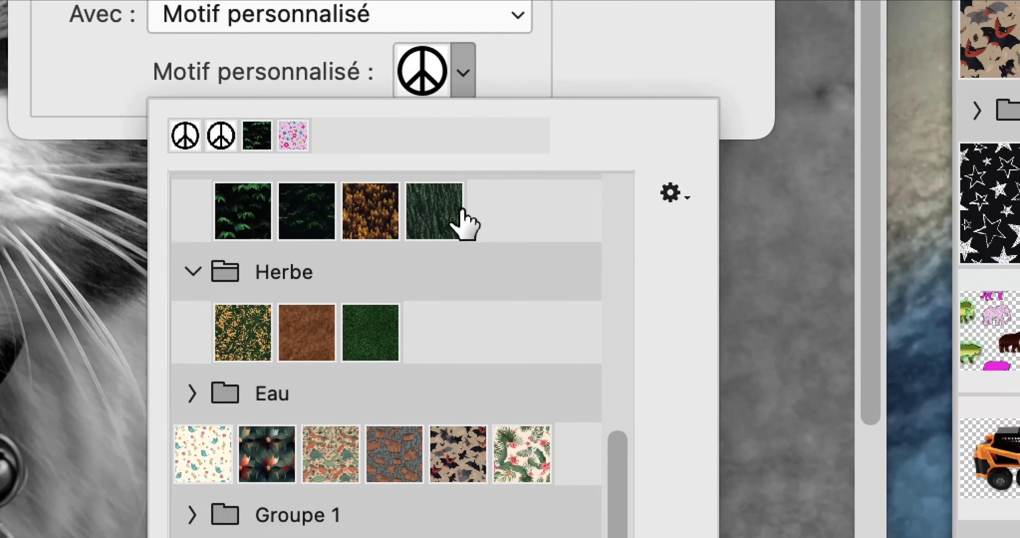
{"action": "scroll", "coordinate": [462, 222], "scroll_direction": "down", "scroll_amount": 3}
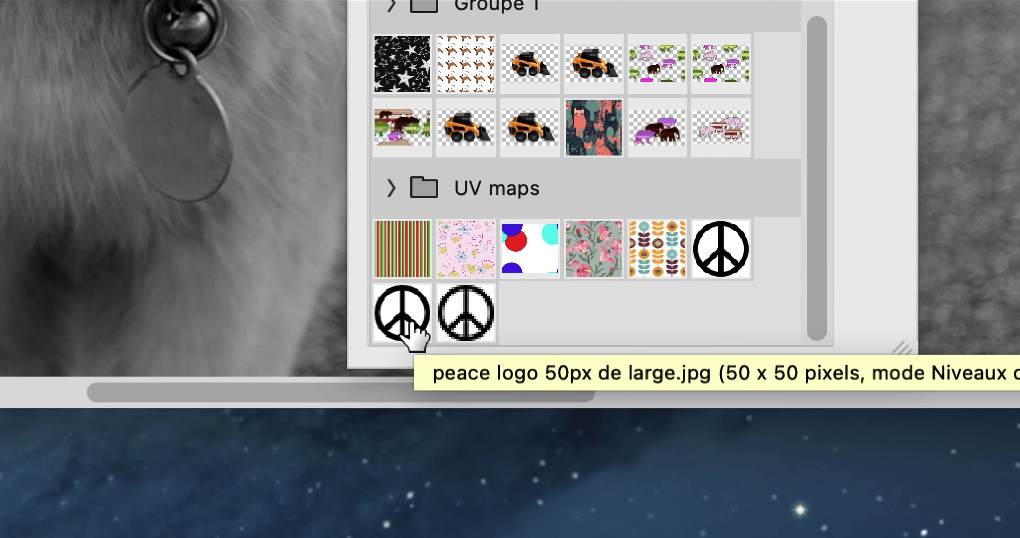
{"action": "left_click", "coordinate": [407, 320]}
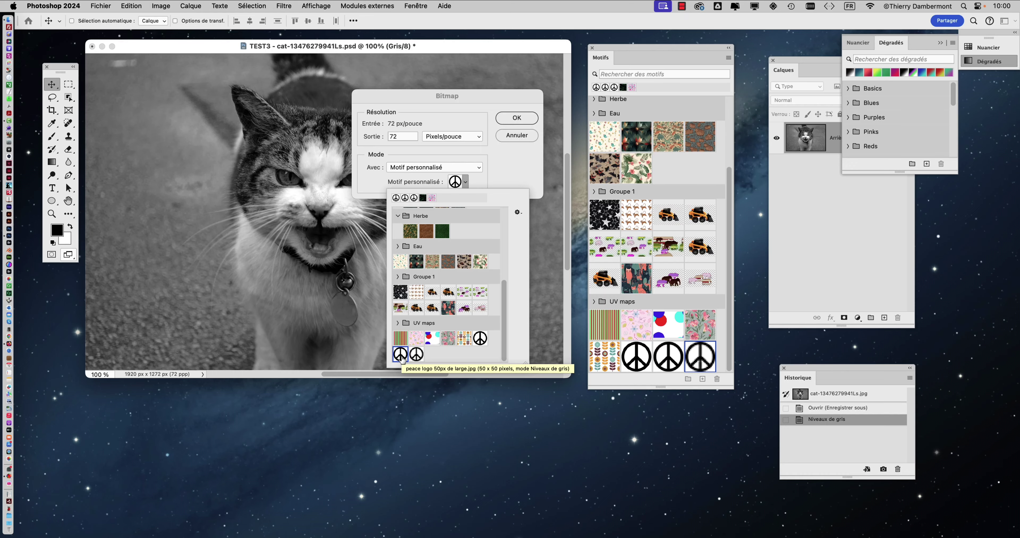
{"action": "double_click", "coordinate": [400, 357]}
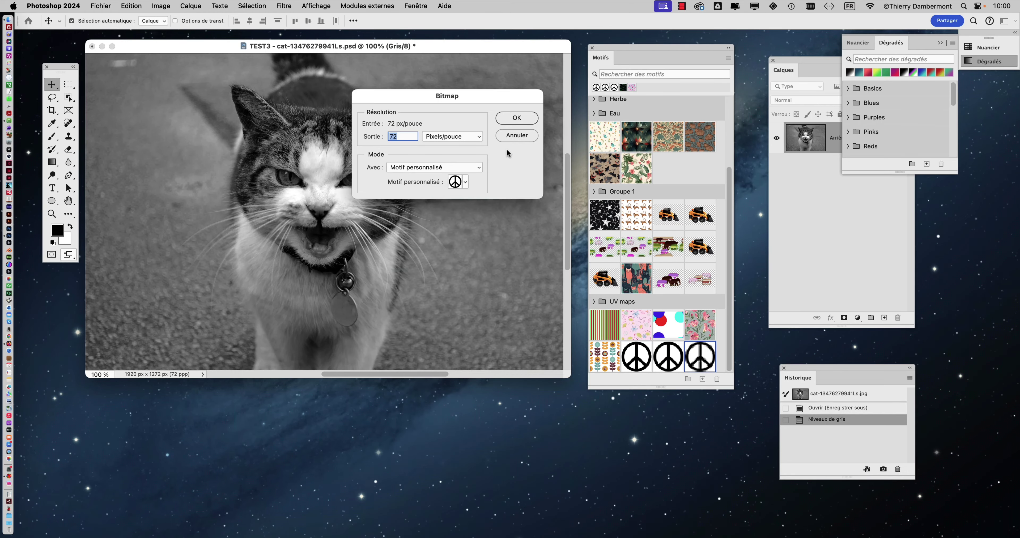
{"action": "left_click", "coordinate": [517, 118]}
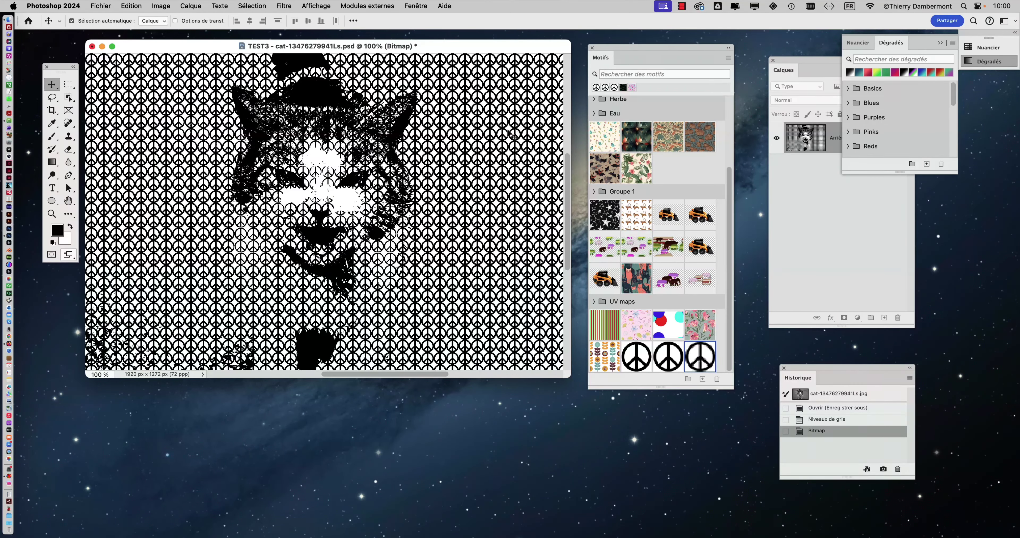
Switch to full-screen view, zoom in and pan across the peace-pattern cat Bitmap.
{"action": "key", "text": "f"}
{"action": "scroll", "coordinate": [443, 247], "scroll_direction": "up", "scroll_amount": 2}
{"action": "scroll", "coordinate": [428, 257], "scroll_direction": "up", "scroll_amount": 2}
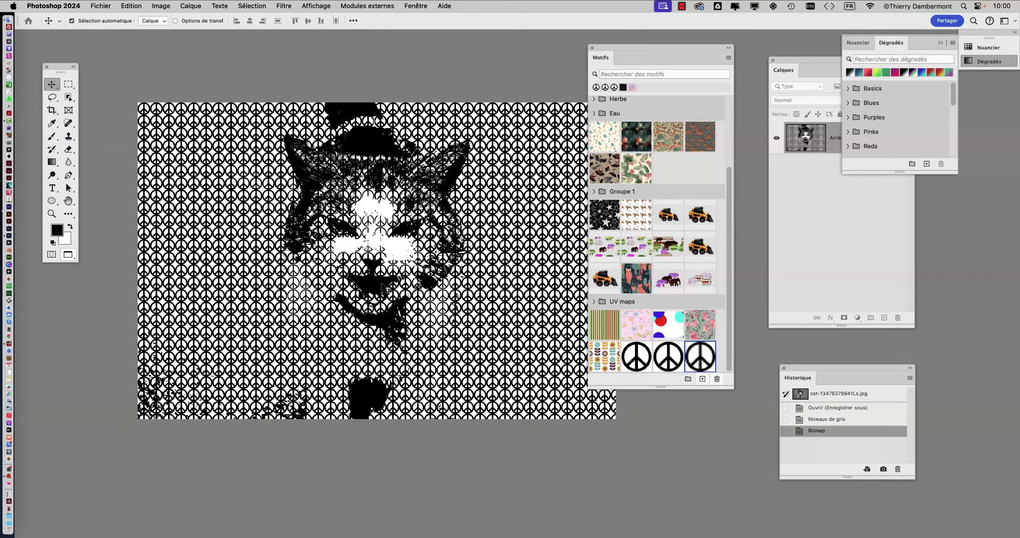
{"action": "scroll", "coordinate": [404, 273], "scroll_direction": "up", "scroll_amount": 3}
{"action": "scroll", "coordinate": [382, 286], "scroll_direction": "up", "scroll_amount": 2}
{"action": "scroll", "coordinate": [381, 285], "scroll_direction": "up", "scroll_amount": 2}
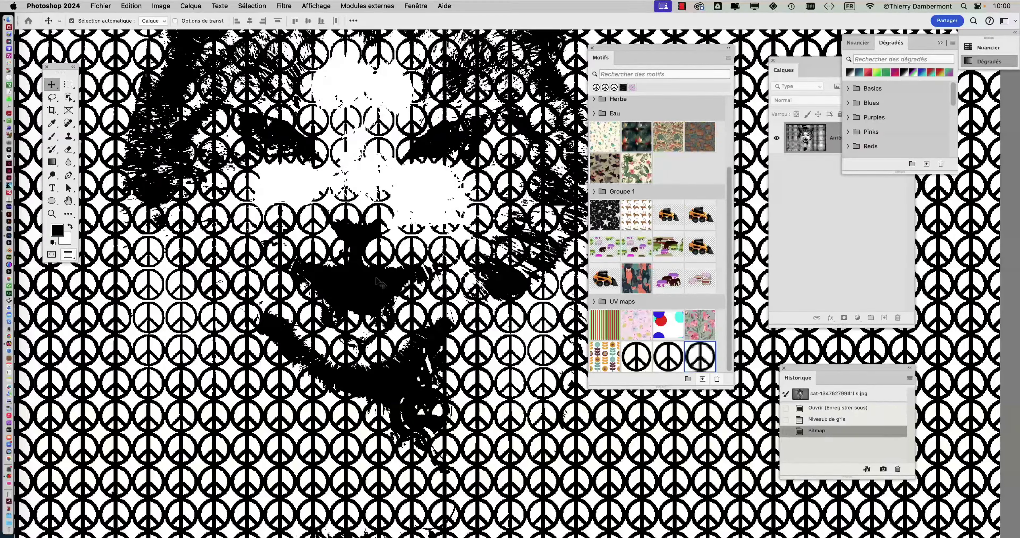
{"action": "scroll", "coordinate": [376, 280], "scroll_direction": "up", "scroll_amount": 1}
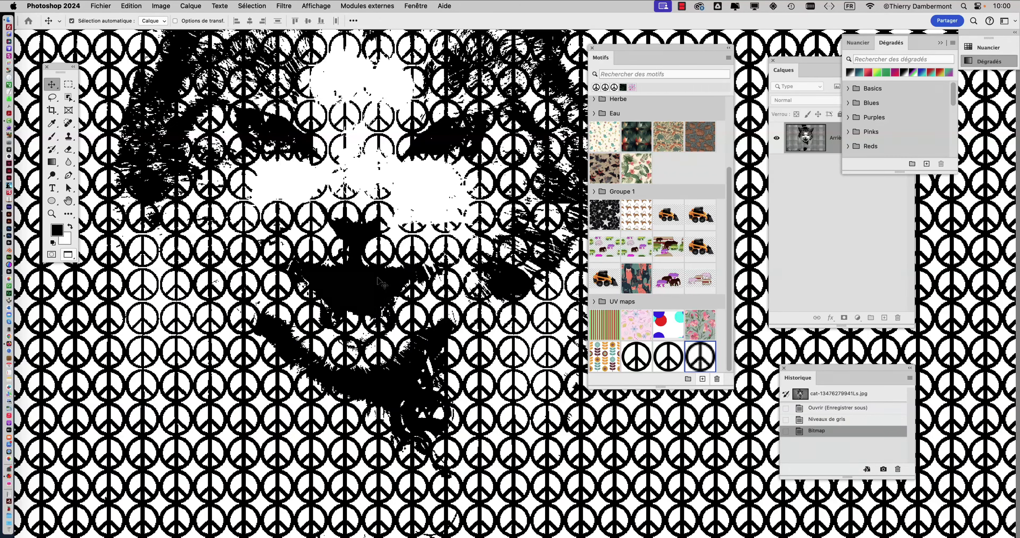
{"action": "left_click_drag", "start_coordinate": [381, 283], "coordinate": [418, 274]}
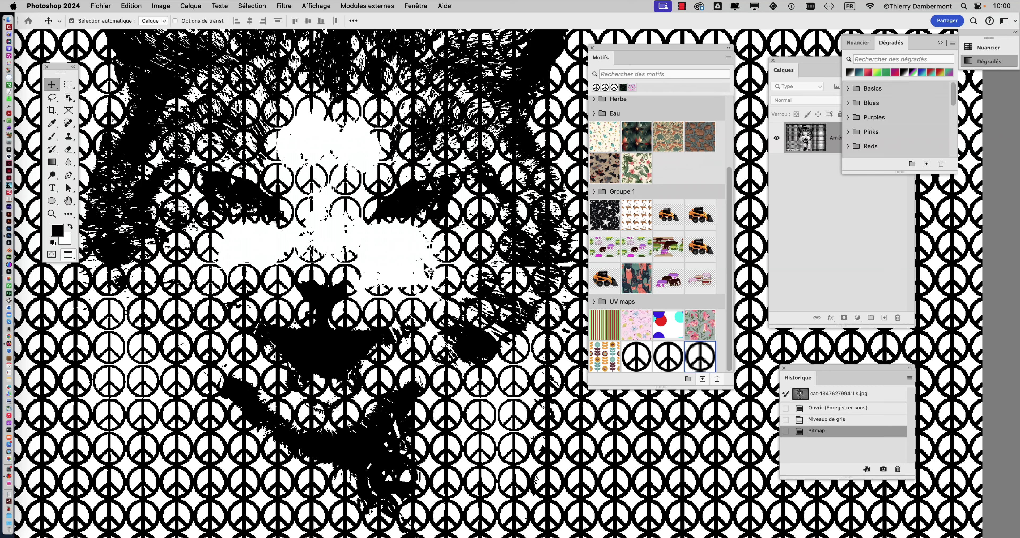
Undo the Bitmap, then reconvert the cat to Bitmap with the 25px peace-logo pattern.
{"action": "key", "text": "ctrl+z"}
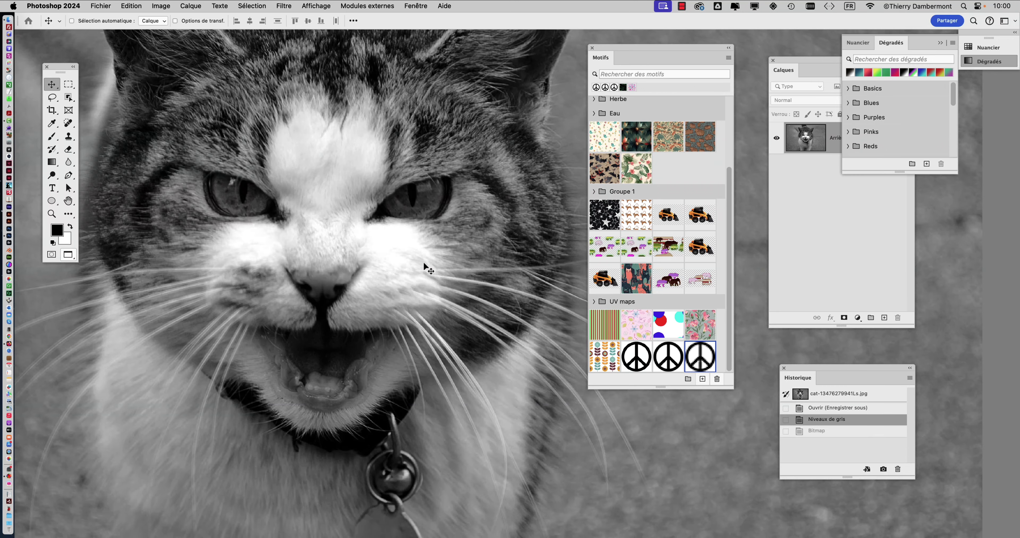
{"action": "left_click", "coordinate": [154, 5]}
{"action": "mouse_move", "coordinate": [183, 20]}
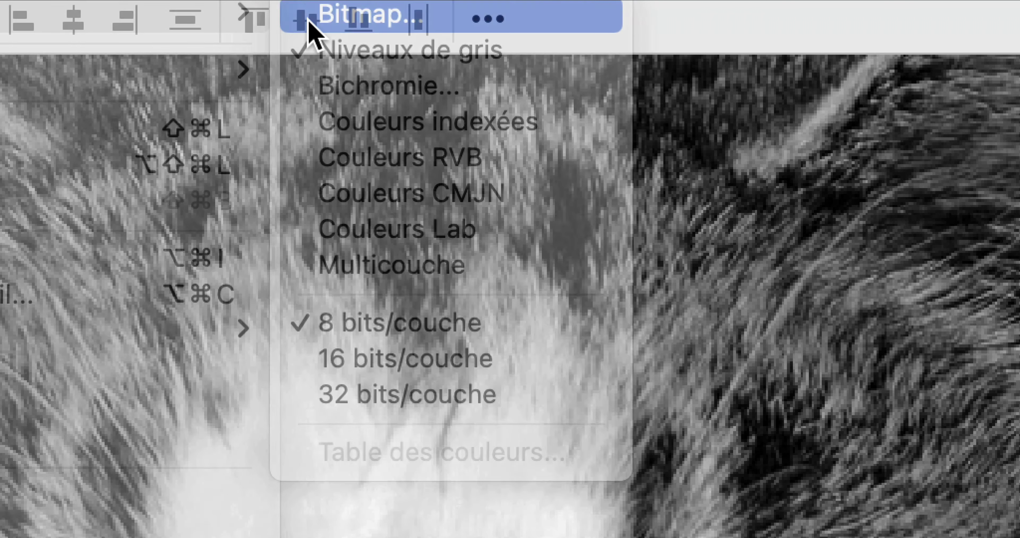
{"action": "left_click", "coordinate": [309, 22]}
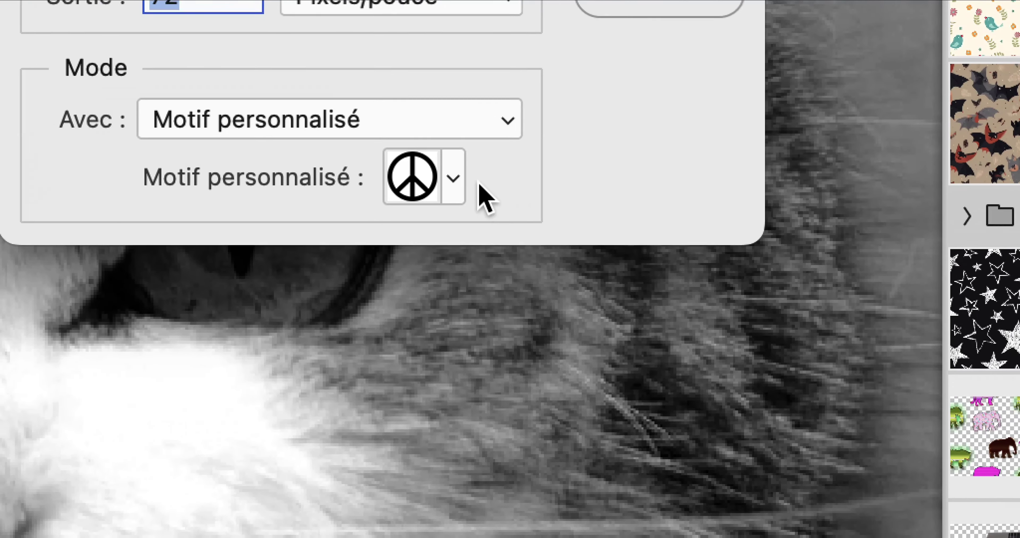
{"action": "left_click", "coordinate": [466, 182]}
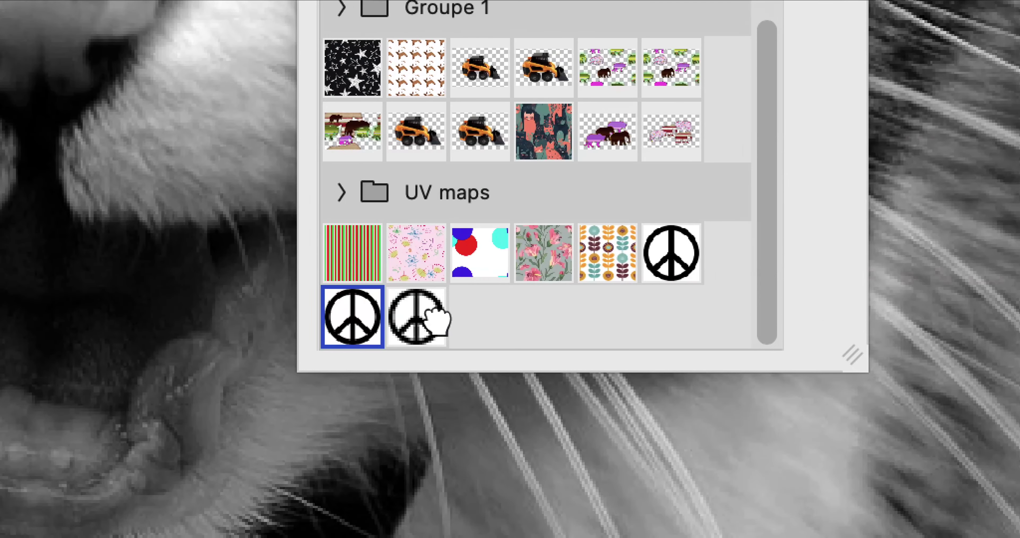
{"action": "left_click", "coordinate": [440, 321]}
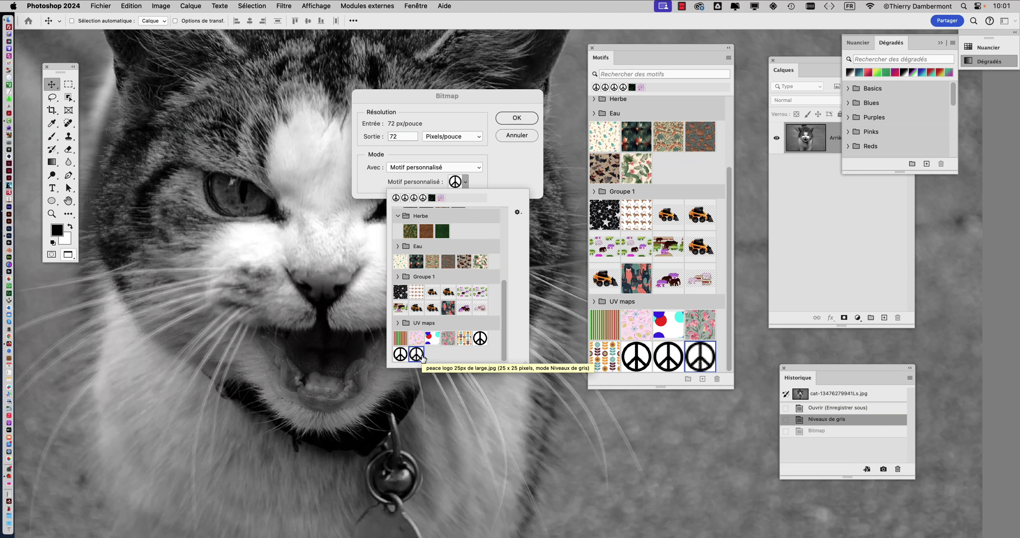
{"action": "left_click", "coordinate": [511, 124]}
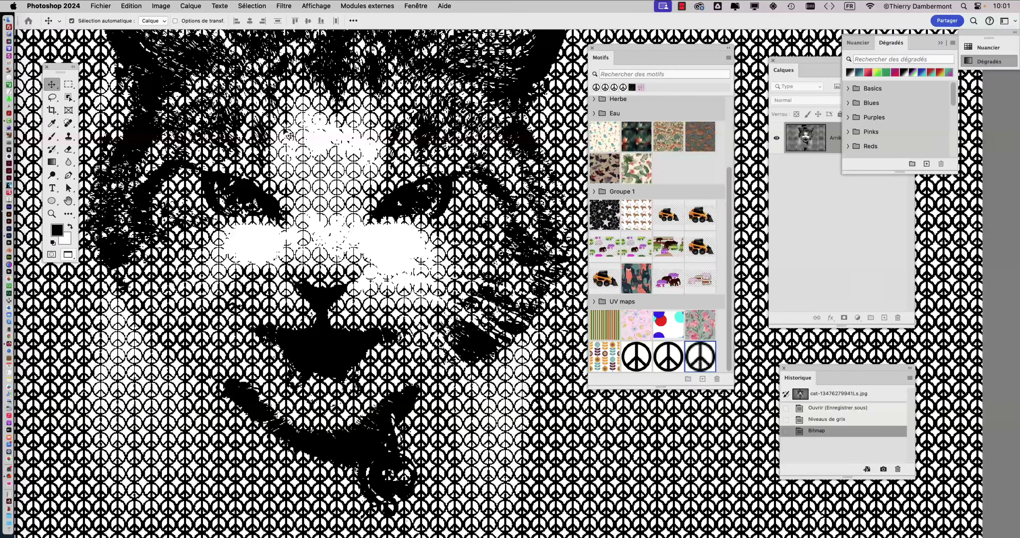
{"action": "scroll", "coordinate": [288, 204], "scroll_direction": "down", "scroll_amount": 2}
{"action": "scroll", "coordinate": [288, 210], "scroll_direction": "down", "scroll_amount": 2}
{"action": "scroll", "coordinate": [288, 209], "scroll_direction": "down", "scroll_amount": 1}
{"action": "scroll", "coordinate": [288, 210], "scroll_direction": "down", "scroll_amount": 2}
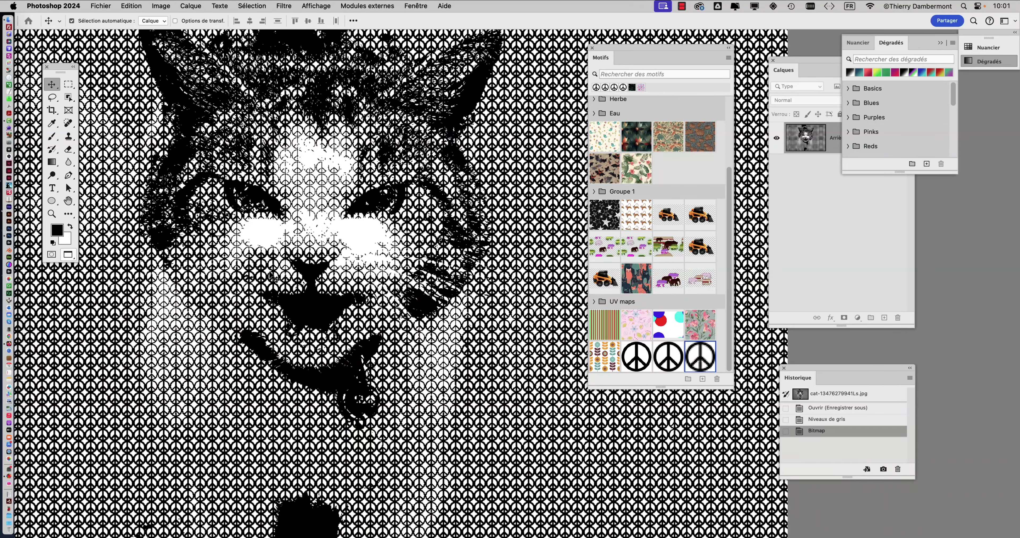
In Firefox, enlarge the Fanzines – Zemni Book Design result from the 'fanzine style' search.
{"action": "key", "text": "super+Tab"}
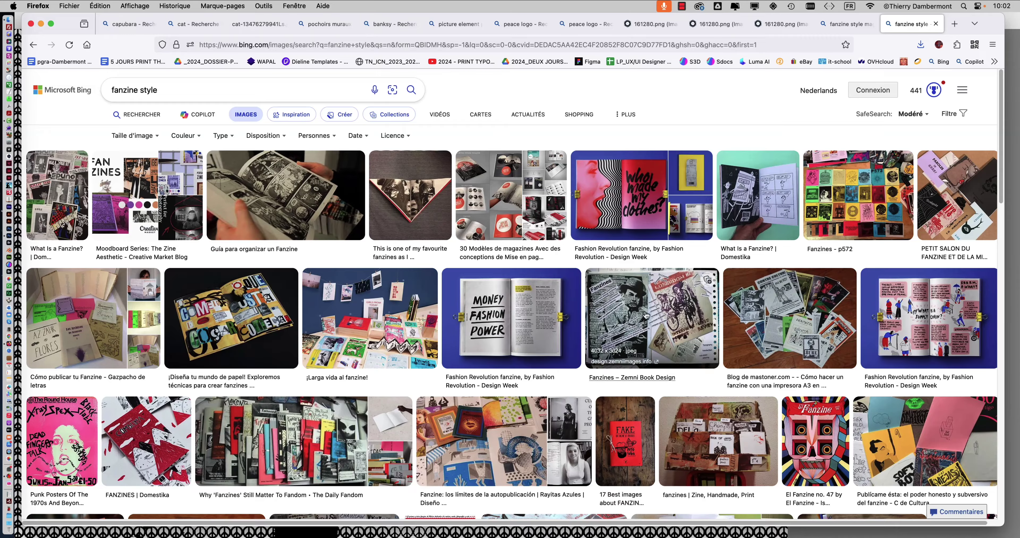
{"action": "left_click", "coordinate": [641, 316]}
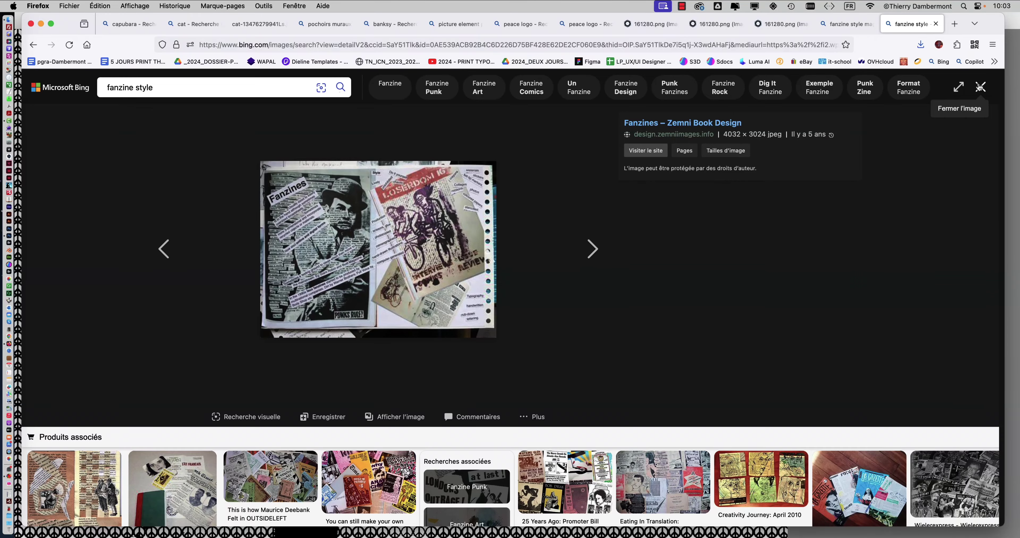
View the collage-lettering fanzine and the pink punk poster results enlarged, closing each afterwards.
{"action": "left_click", "coordinate": [978, 88]}
{"action": "left_click", "coordinate": [240, 303]}
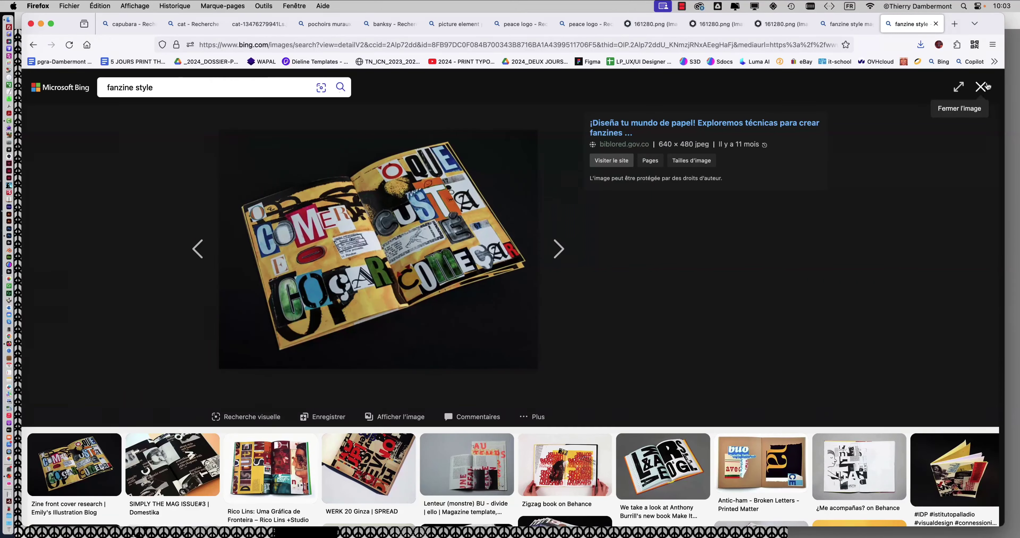
{"action": "left_click", "coordinate": [981, 86]}
{"action": "scroll", "coordinate": [547, 265], "scroll_direction": "down", "scroll_amount": 5}
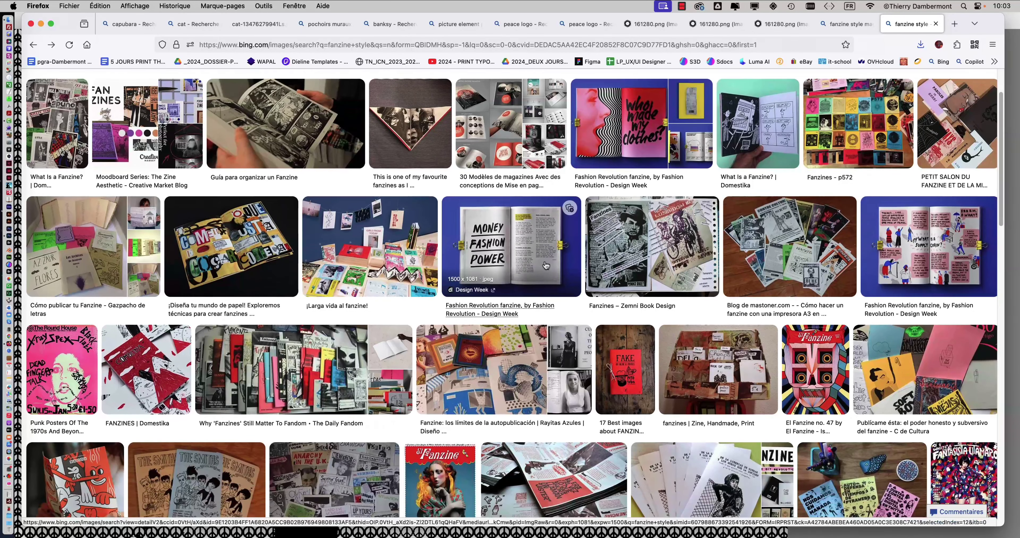
{"action": "scroll", "coordinate": [546, 265], "scroll_direction": "down", "scroll_amount": 3}
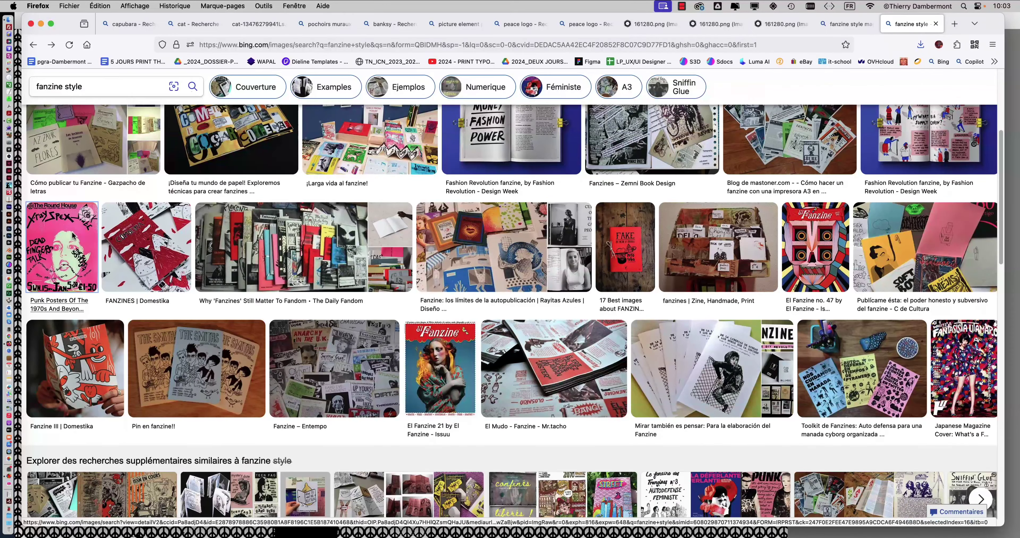
{"action": "left_click", "coordinate": [73, 236]}
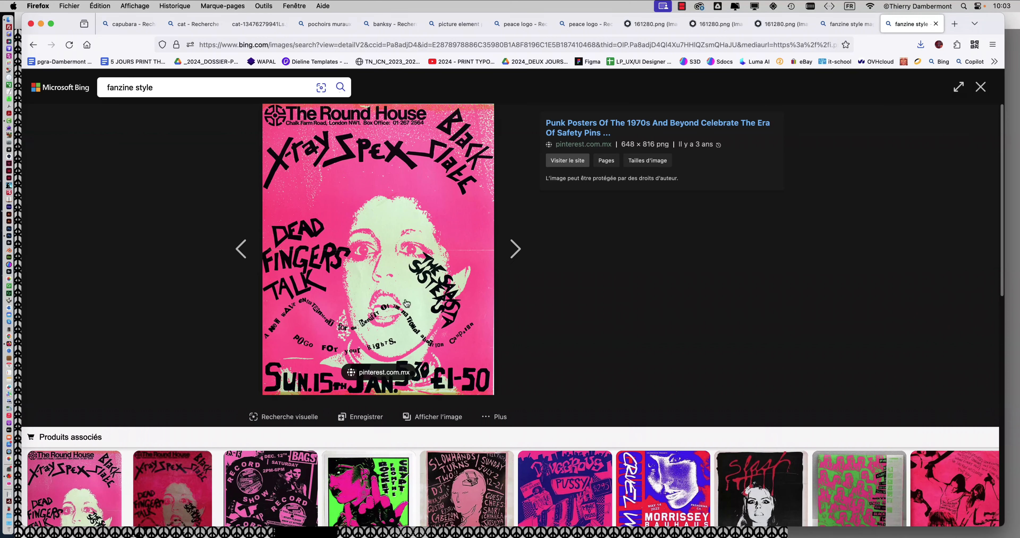
{"action": "left_click", "coordinate": [981, 87]}
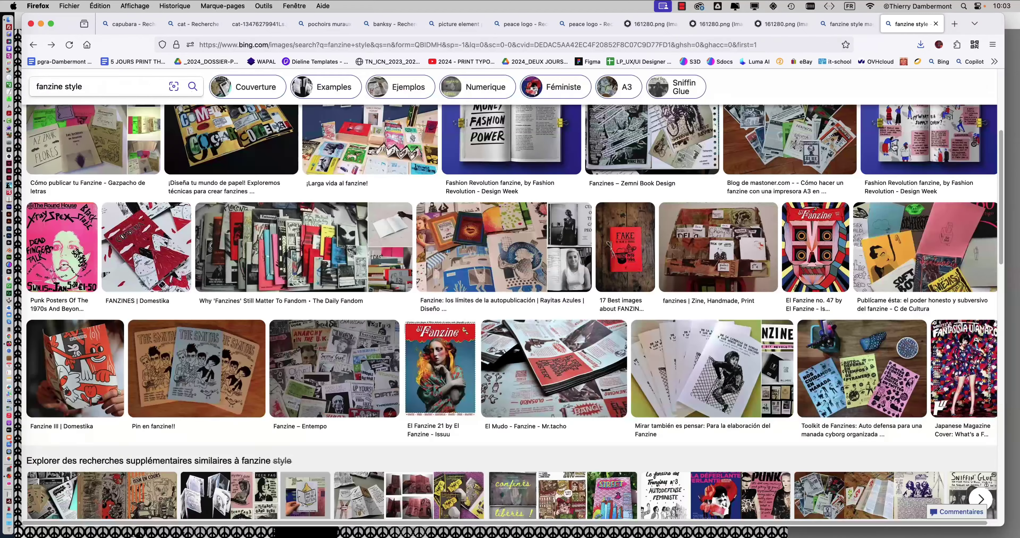
Scroll further through the fanzine results, then minimize Firefox to return to Photoshop.
{"action": "scroll", "coordinate": [693, 253], "scroll_direction": "down", "scroll_amount": 5}
{"action": "scroll", "coordinate": [693, 257], "scroll_direction": "down", "scroll_amount": 2}
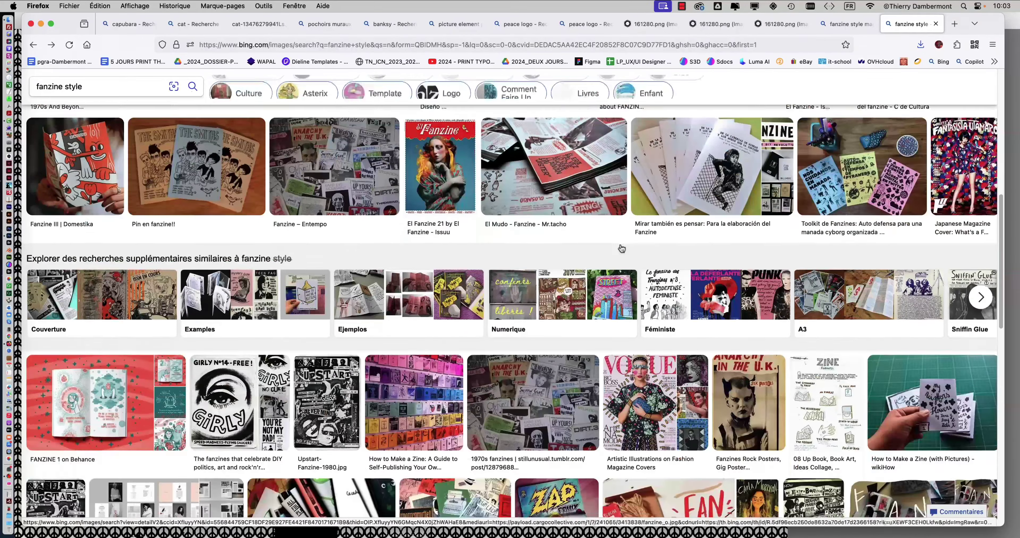
{"action": "scroll", "coordinate": [693, 257], "scroll_direction": "down", "scroll_amount": 4}
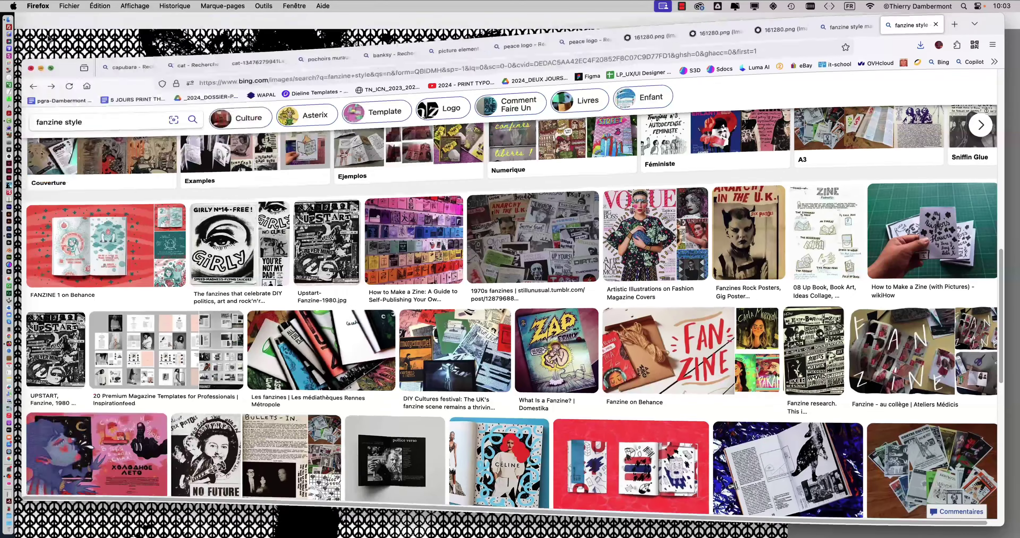
{"action": "left_click", "coordinate": [258, 24]}
Return to Photoshop and undo the Bitmap conversion so the cat is grayscale again.
{"action": "key", "text": "super+Tab"}
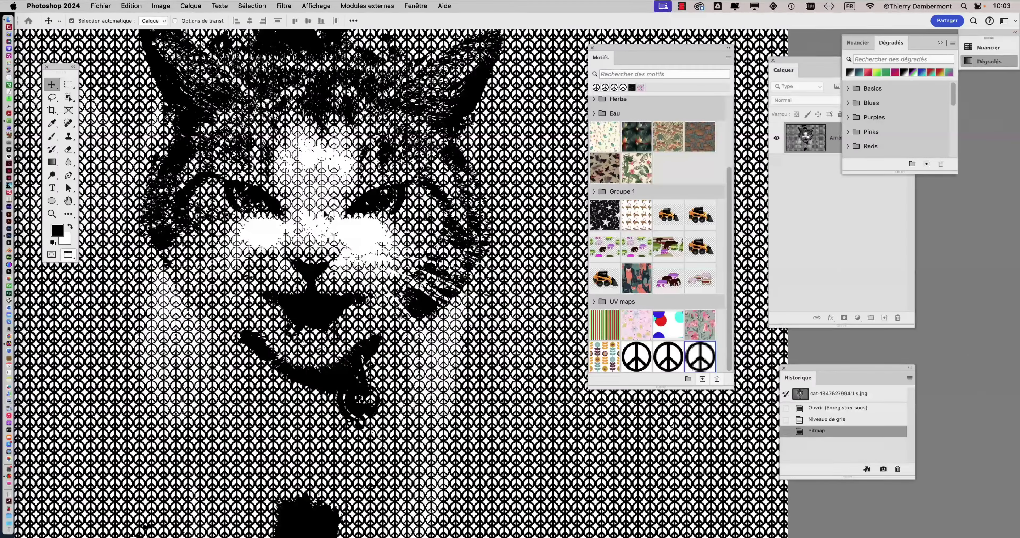
{"action": "left_click", "coordinate": [131, 6]}
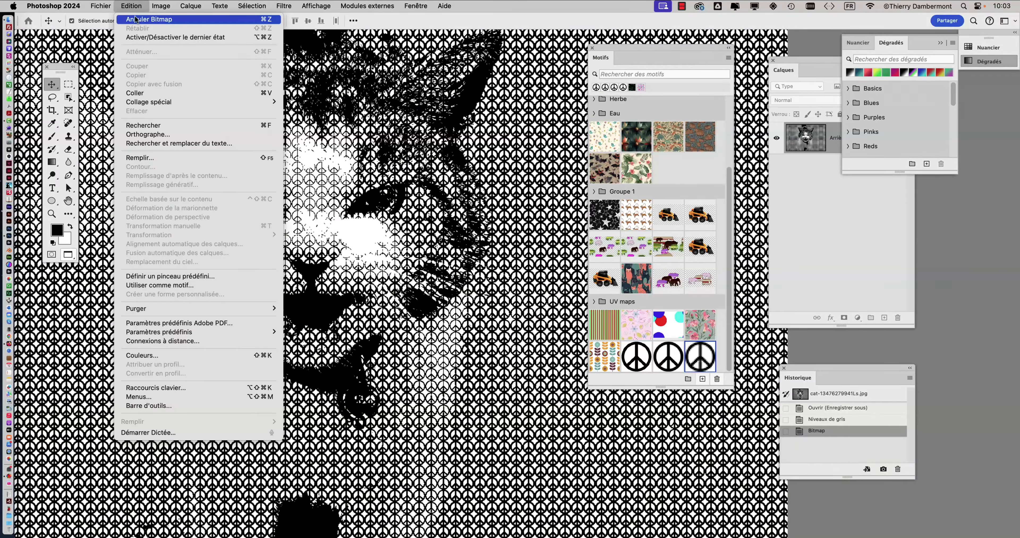
{"action": "left_click", "coordinate": [135, 20]}
Open Bitmap conversion for the cat and set the output resolution to 300 pixels/inch.
{"action": "left_click", "coordinate": [135, 7]}
{"action": "mouse_move", "coordinate": [252, 24]}
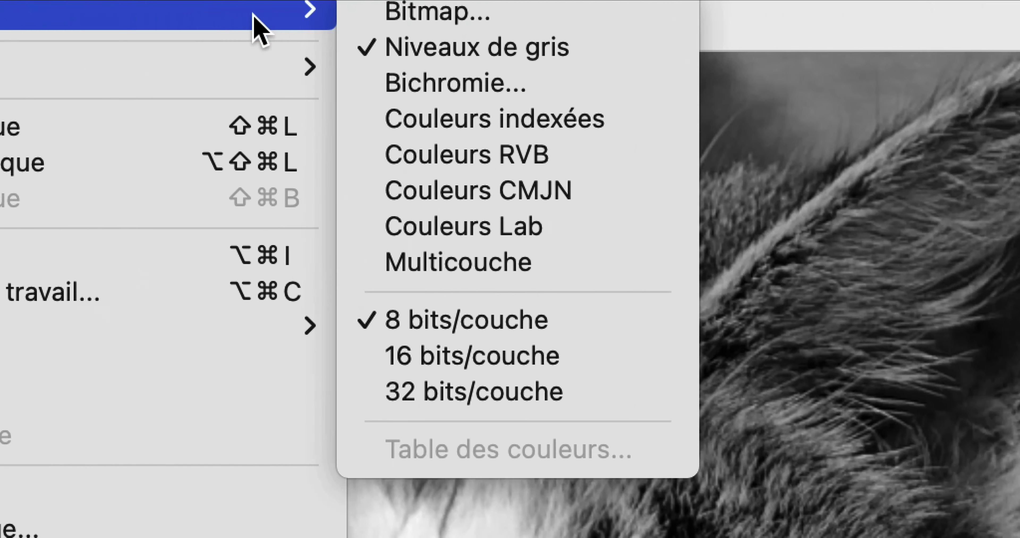
{"action": "left_click", "coordinate": [396, 12]}
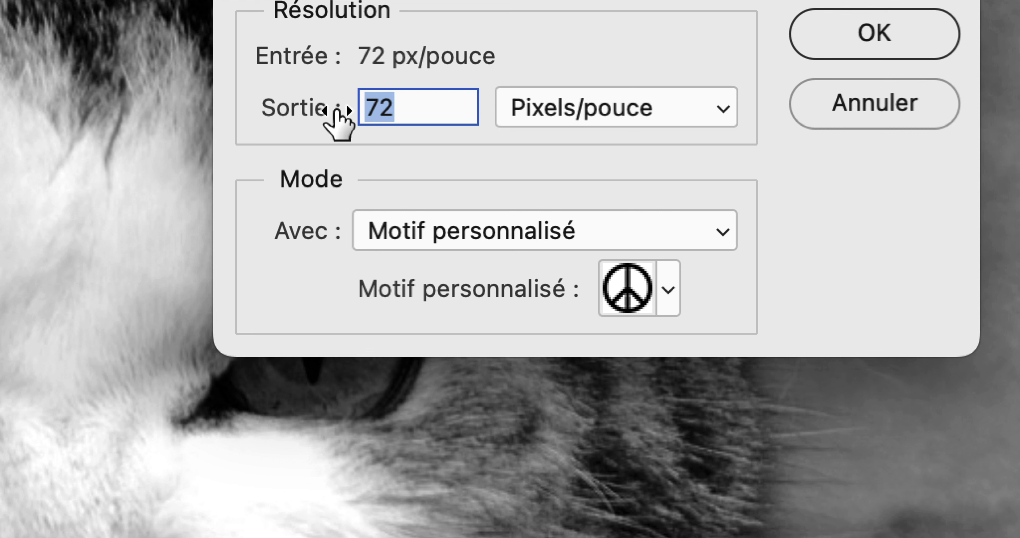
{"action": "type", "text": "150"}
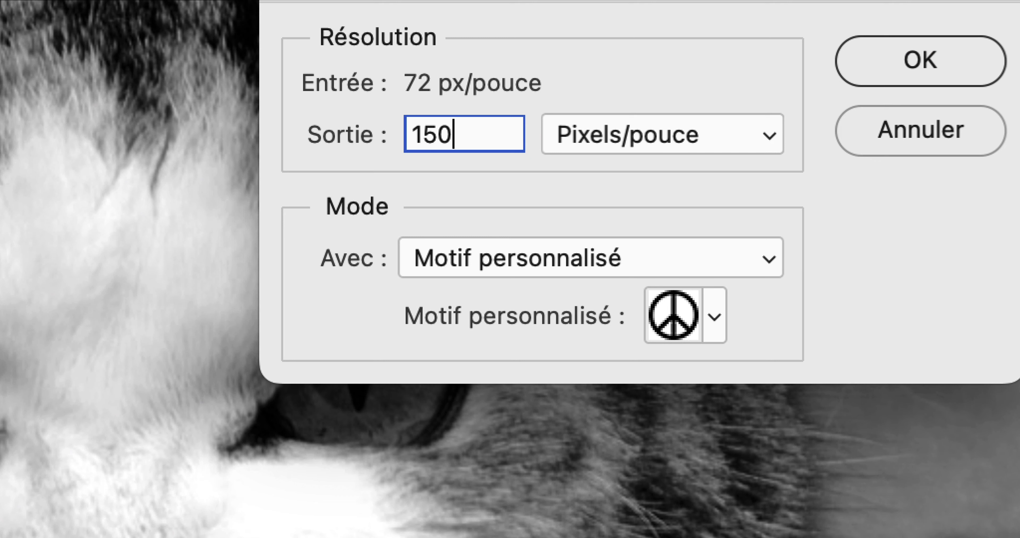
{"action": "key", "text": "BackSpace"}
{"action": "key", "text": "BackSpace"}
{"action": "key", "text": "BackSpace"}
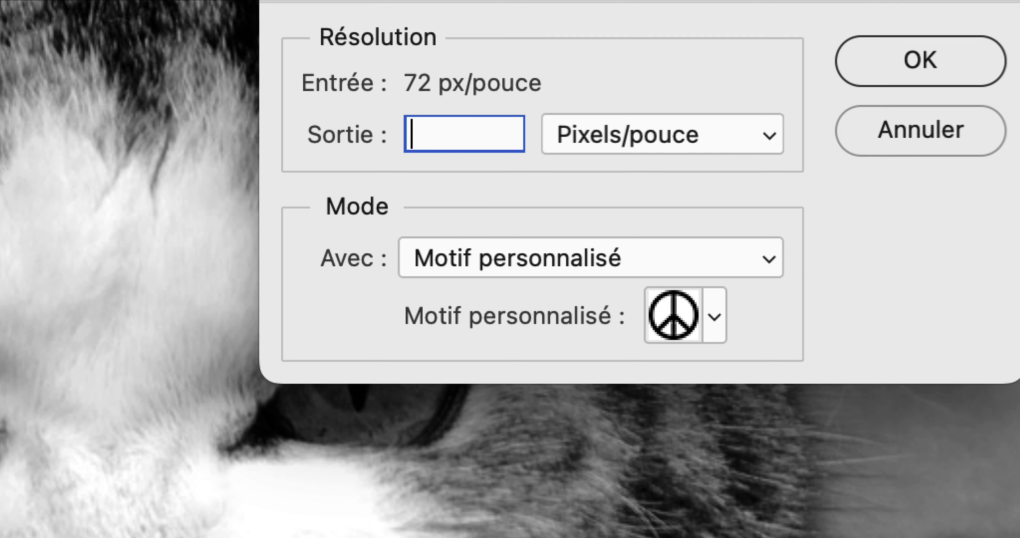
{"action": "type", "text": "300"}
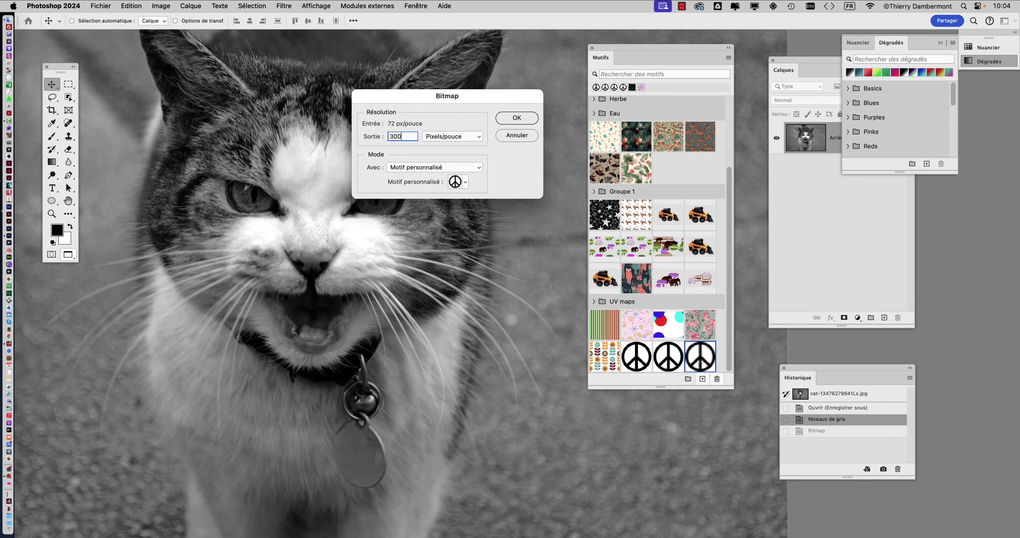
Apply the 300 ppi peace-pattern Bitmap conversion and zoom in on the tiles.
{"action": "left_click", "coordinate": [513, 114]}
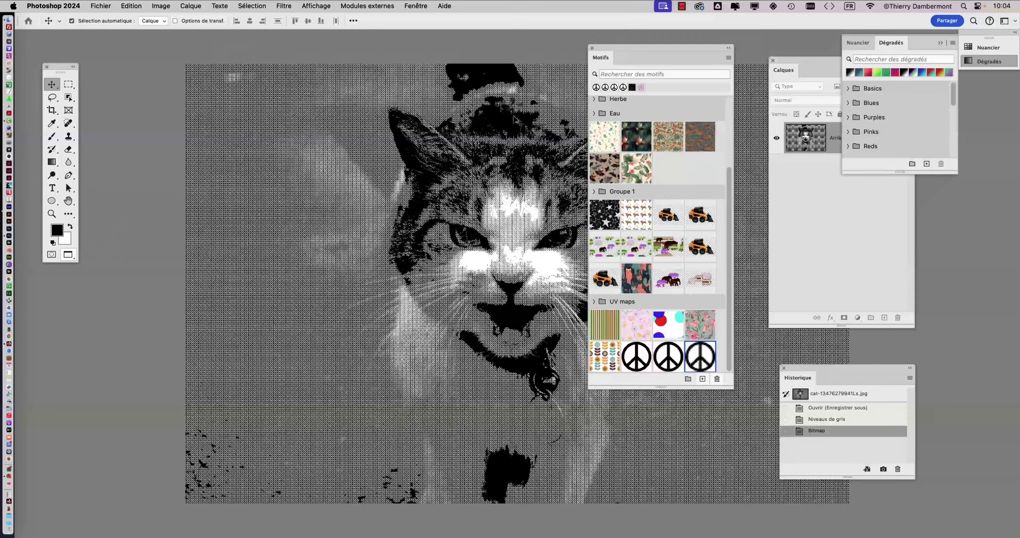
{"action": "scroll", "coordinate": [340, 195], "scroll_direction": "up", "scroll_amount": 2}
{"action": "scroll", "coordinate": [340, 195], "scroll_direction": "up", "scroll_amount": 2}
{"action": "scroll", "coordinate": [340, 195], "scroll_direction": "up", "scroll_amount": 2}
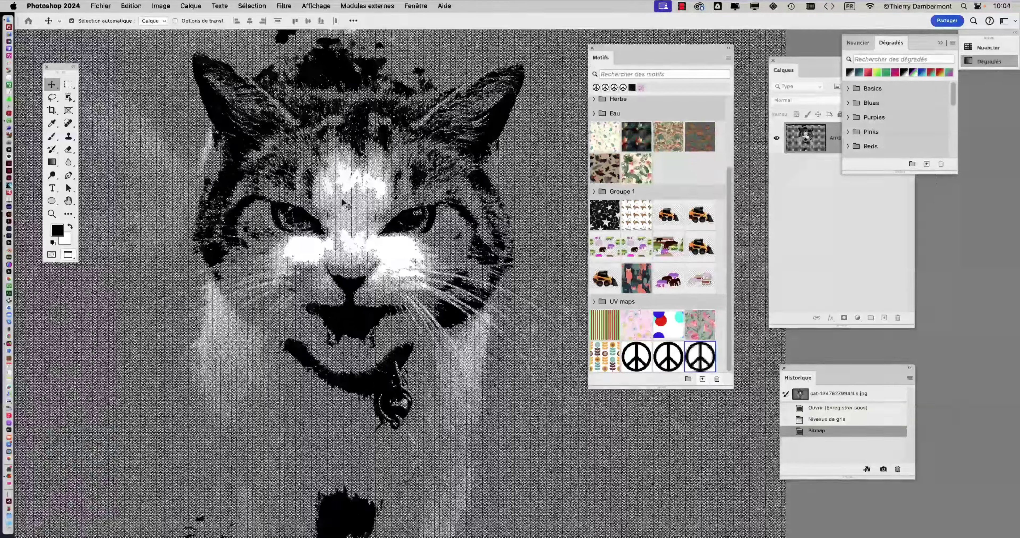
{"action": "scroll", "coordinate": [340, 196], "scroll_direction": "up", "scroll_amount": 2}
{"action": "scroll", "coordinate": [339, 196], "scroll_direction": "up", "scroll_amount": 2}
{"action": "scroll", "coordinate": [339, 198], "scroll_direction": "up", "scroll_amount": 2}
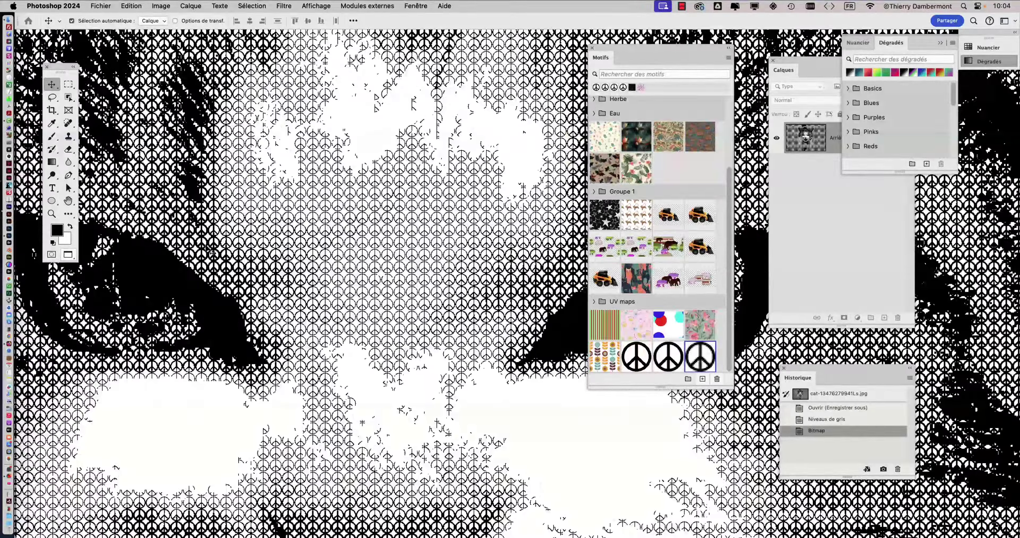
{"action": "scroll", "coordinate": [211, 251], "scroll_direction": "up", "scroll_amount": 2}
{"action": "scroll", "coordinate": [210, 251], "scroll_direction": "up", "scroll_amount": 2}
{"action": "scroll", "coordinate": [224, 255], "scroll_direction": "up", "scroll_amount": 2}
{"action": "scroll", "coordinate": [257, 241], "scroll_direction": "up", "scroll_amount": 2}
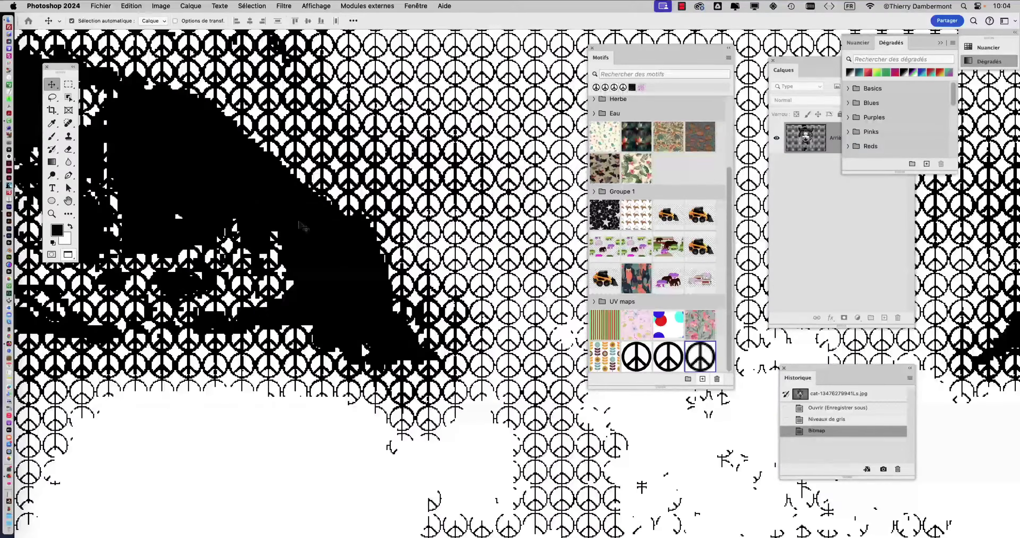
{"action": "scroll", "coordinate": [298, 229], "scroll_direction": "up", "scroll_amount": 2}
{"action": "left_click_drag", "start_coordinate": [455, 198], "coordinate": [347, 232]}
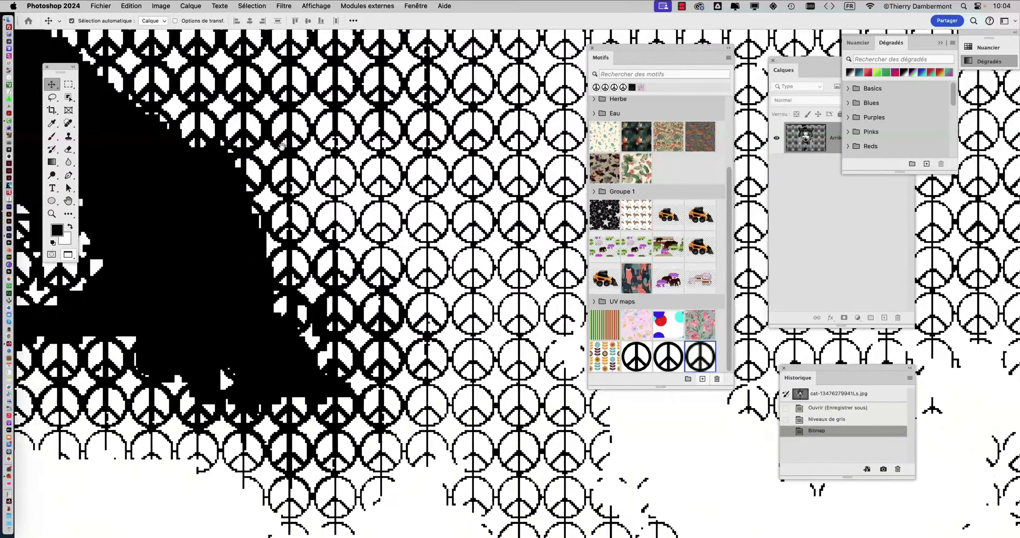
Pan around the converted cat to inspect the fine peace-sign texture and black regions.
{"action": "scroll", "coordinate": [347, 232], "scroll_direction": "down", "scroll_amount": 5}
{"action": "scroll", "coordinate": [336, 257], "scroll_direction": "down", "scroll_amount": 5}
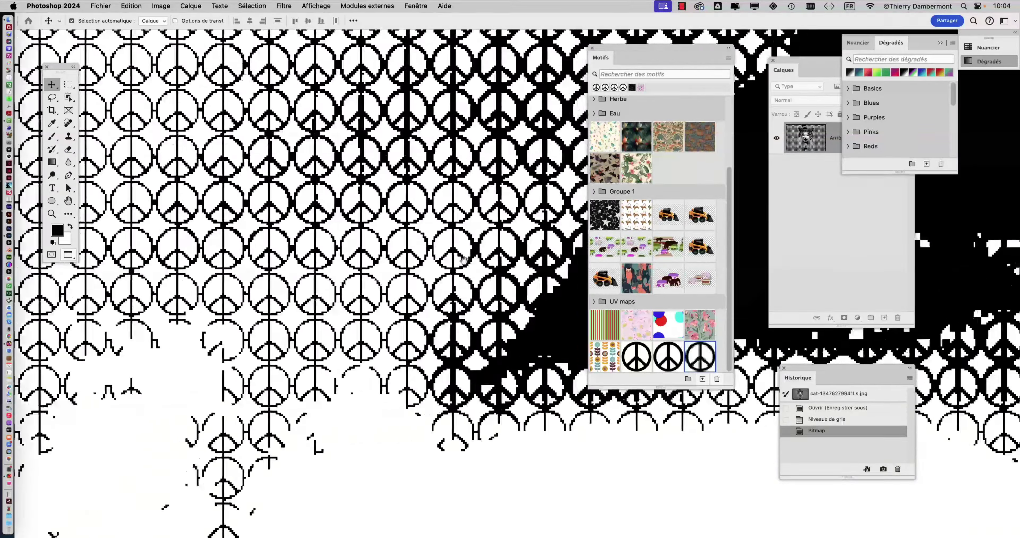
{"action": "scroll", "coordinate": [330, 269], "scroll_direction": "down", "scroll_amount": 2}
{"action": "scroll", "coordinate": [337, 257], "scroll_direction": "down", "scroll_amount": 3}
{"action": "scroll", "coordinate": [344, 246], "scroll_direction": "down", "scroll_amount": 3}
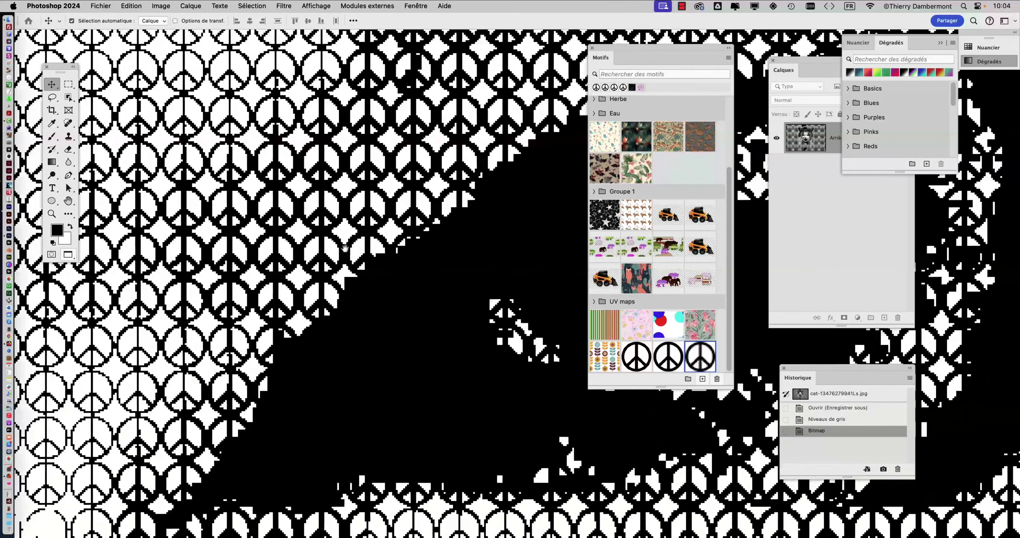
{"action": "scroll", "coordinate": [356, 226], "scroll_direction": "down", "scroll_amount": 3}
{"action": "scroll", "coordinate": [357, 230], "scroll_direction": "right", "scroll_amount": 3}
{"action": "scroll", "coordinate": [359, 235], "scroll_direction": "right", "scroll_amount": 3}
{"action": "scroll", "coordinate": [359, 239], "scroll_direction": "right", "scroll_amount": 3}
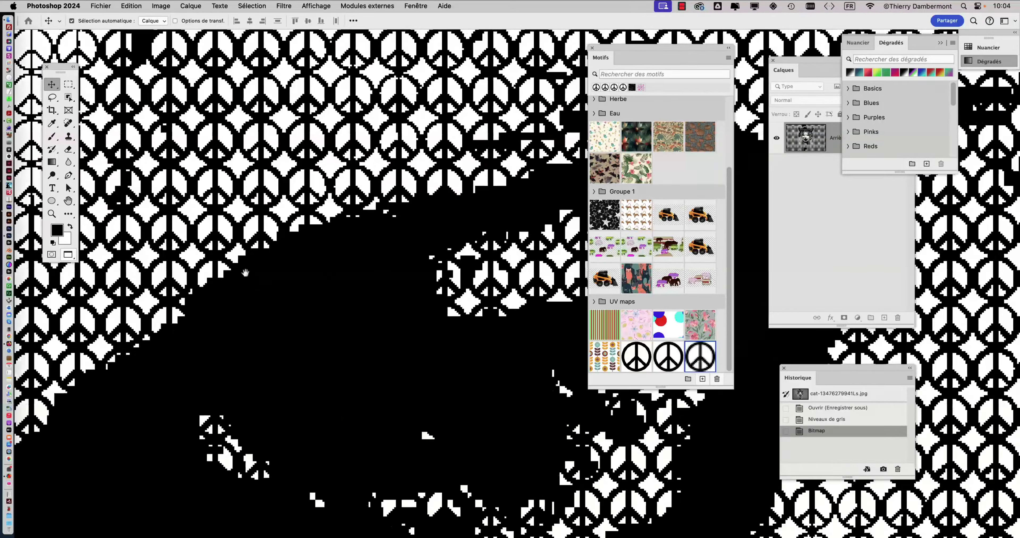
{"action": "scroll", "coordinate": [361, 243], "scroll_direction": "right", "scroll_amount": 3}
{"action": "scroll", "coordinate": [360, 244], "scroll_direction": "right", "scroll_amount": 2}
{"action": "scroll", "coordinate": [350, 216], "scroll_direction": "down", "scroll_amount": 3}
{"action": "scroll", "coordinate": [341, 189], "scroll_direction": "down", "scroll_amount": 3}
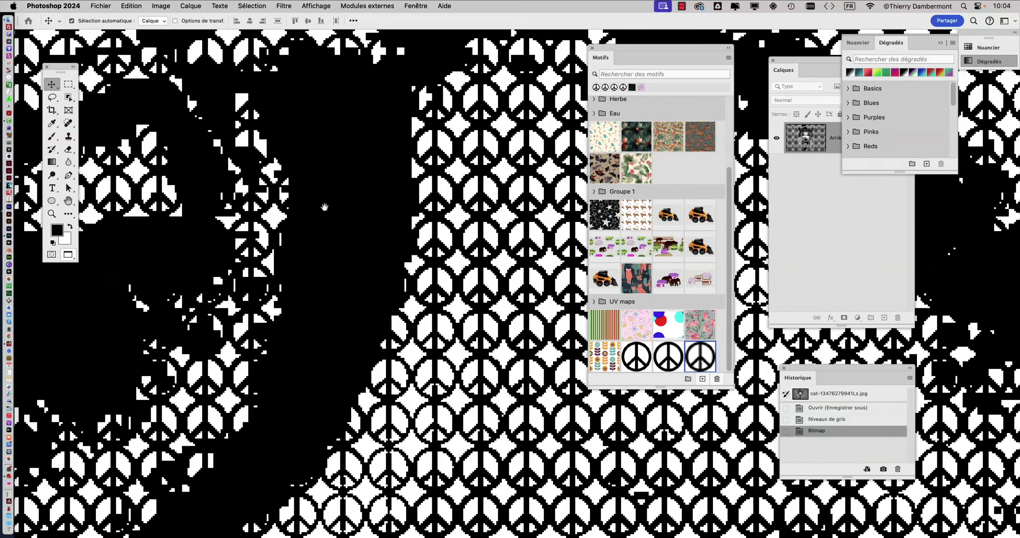
{"action": "scroll", "coordinate": [330, 161], "scroll_direction": "down", "scroll_amount": 3}
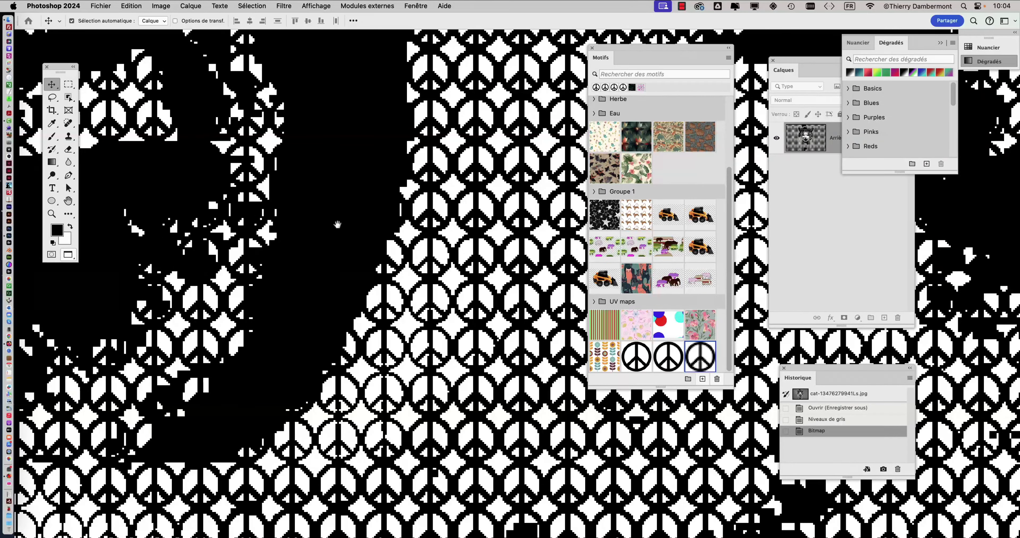
{"action": "scroll", "coordinate": [337, 224], "scroll_direction": "down", "scroll_amount": 3}
{"action": "scroll", "coordinate": [325, 221], "scroll_direction": "down", "scroll_amount": 3}
{"action": "scroll", "coordinate": [314, 217], "scroll_direction": "down", "scroll_amount": 3}
{"action": "scroll", "coordinate": [303, 213], "scroll_direction": "down", "scroll_amount": 3}
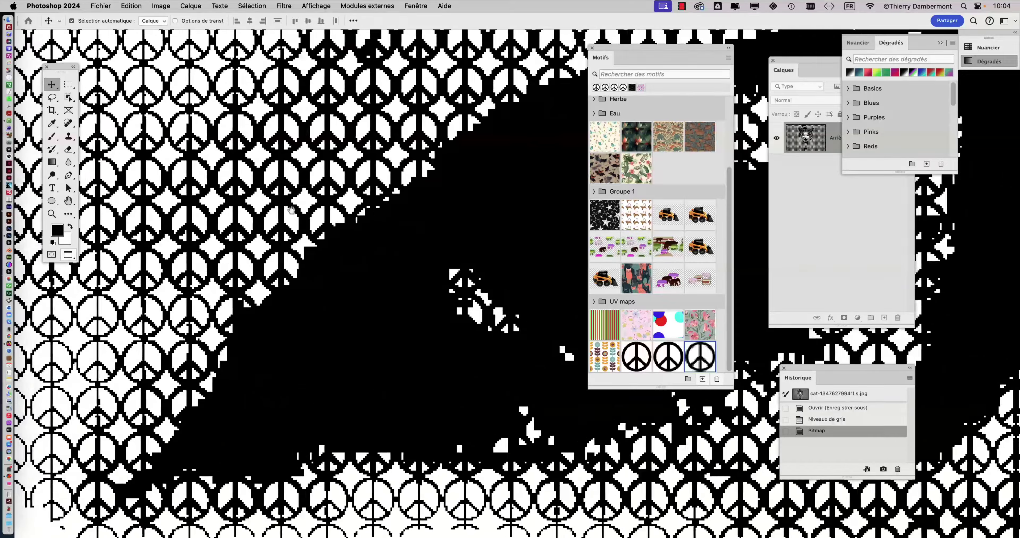
{"action": "scroll", "coordinate": [323, 162], "scroll_direction": "left", "scroll_amount": 3}
{"action": "scroll", "coordinate": [355, 115], "scroll_direction": "left", "scroll_amount": 3}
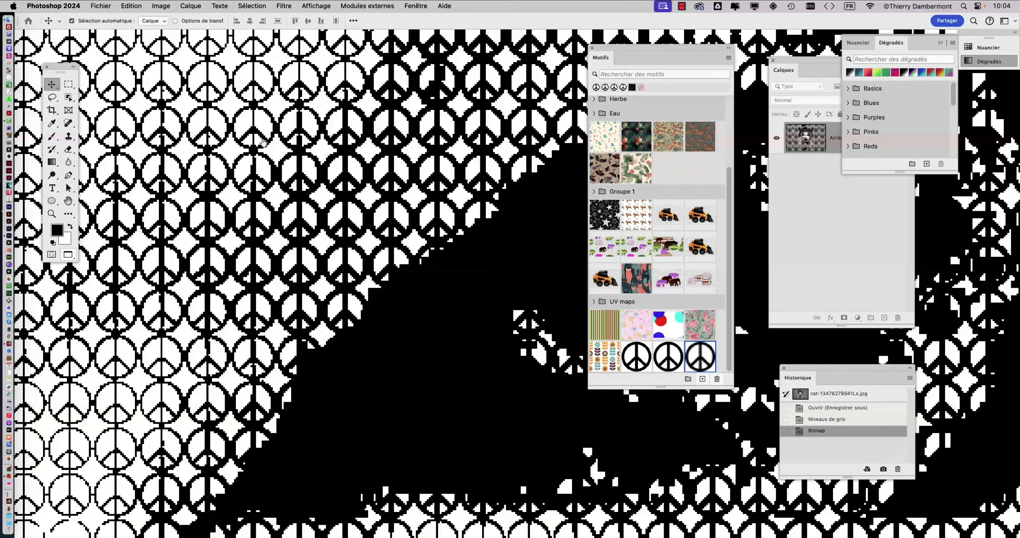
{"action": "scroll", "coordinate": [263, 142], "scroll_direction": "left", "scroll_amount": 5}
{"action": "scroll", "coordinate": [253, 151], "scroll_direction": "left", "scroll_amount": 5}
{"action": "scroll", "coordinate": [241, 159], "scroll_direction": "left", "scroll_amount": 5}
{"action": "scroll", "coordinate": [231, 166], "scroll_direction": "left", "scroll_amount": 5}
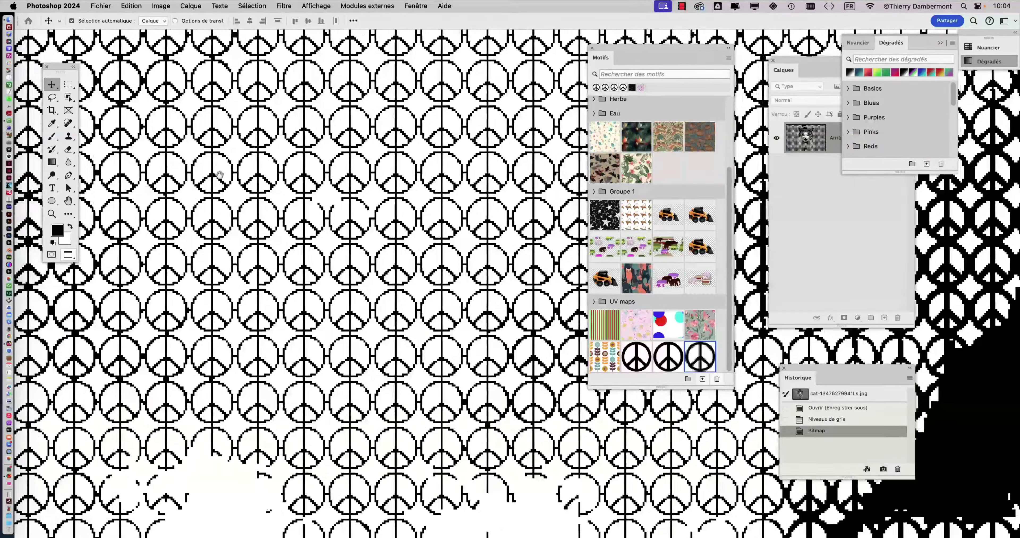
{"action": "scroll", "coordinate": [219, 174], "scroll_direction": "left", "scroll_amount": 5}
{"action": "scroll", "coordinate": [248, 179], "scroll_direction": "left", "scroll_amount": 5}
{"action": "scroll", "coordinate": [276, 185], "scroll_direction": "down", "scroll_amount": 5}
{"action": "scroll", "coordinate": [304, 190], "scroll_direction": "left", "scroll_amount": 5}
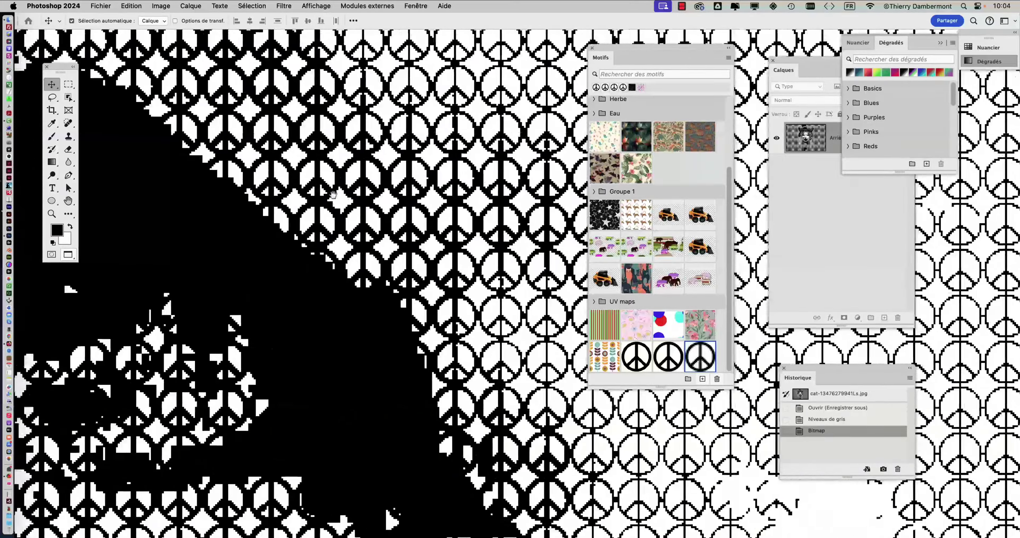
{"action": "mouse_move", "coordinate": [333, 193]}
{"action": "left_mouse_down"}
{"action": "mouse_move", "coordinate": [296, 260]}
{"action": "mouse_move", "coordinate": [309, 205]}
{"action": "mouse_move", "coordinate": [275, 179]}
{"action": "left_mouse_up"}
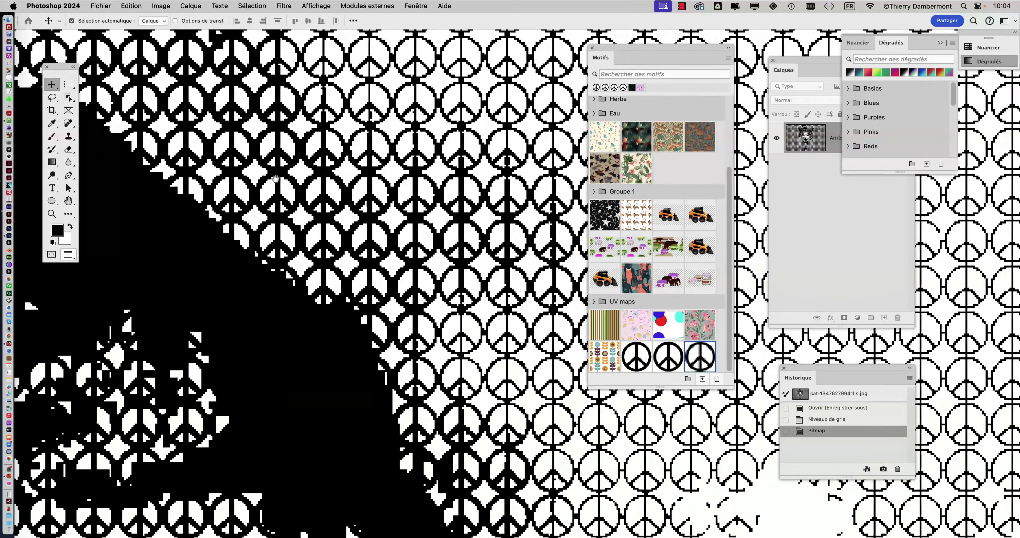
{"action": "scroll", "coordinate": [275, 179], "scroll_direction": "down", "scroll_amount": 2}
{"action": "scroll", "coordinate": [275, 178], "scroll_direction": "right", "scroll_amount": 2}
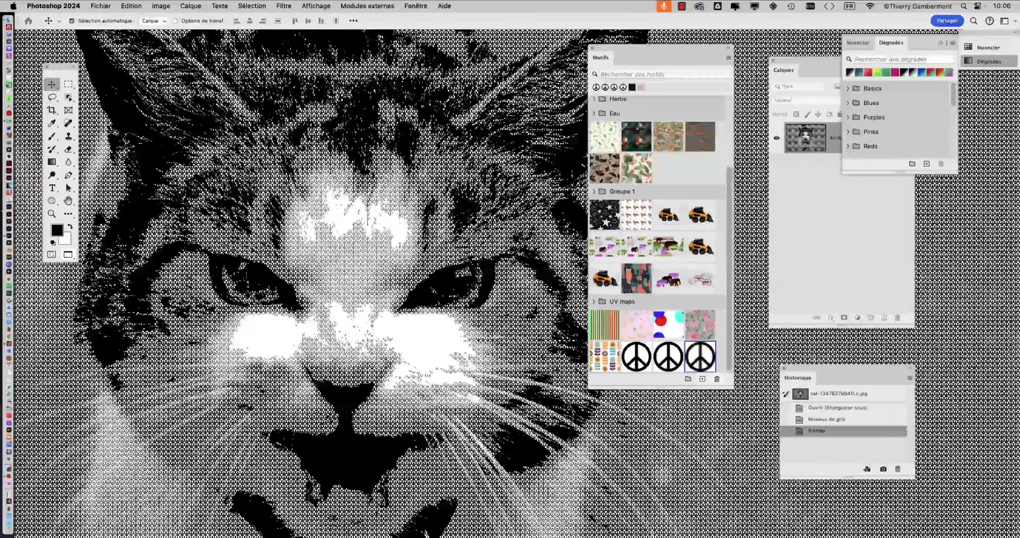
Undo the previous Bitmap and reconvert the cat at 450 pixels/inch with the peace pattern.
{"action": "left_click", "coordinate": [131, 5]}
{"action": "left_click", "coordinate": [179, 79]}
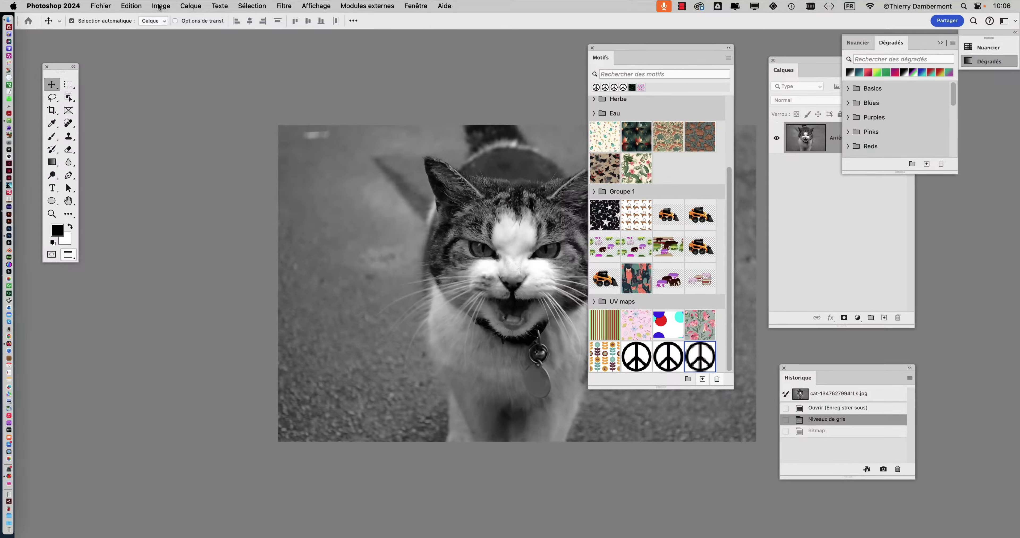
{"action": "left_click", "coordinate": [159, 6]}
{"action": "mouse_move", "coordinate": [183, 19]}
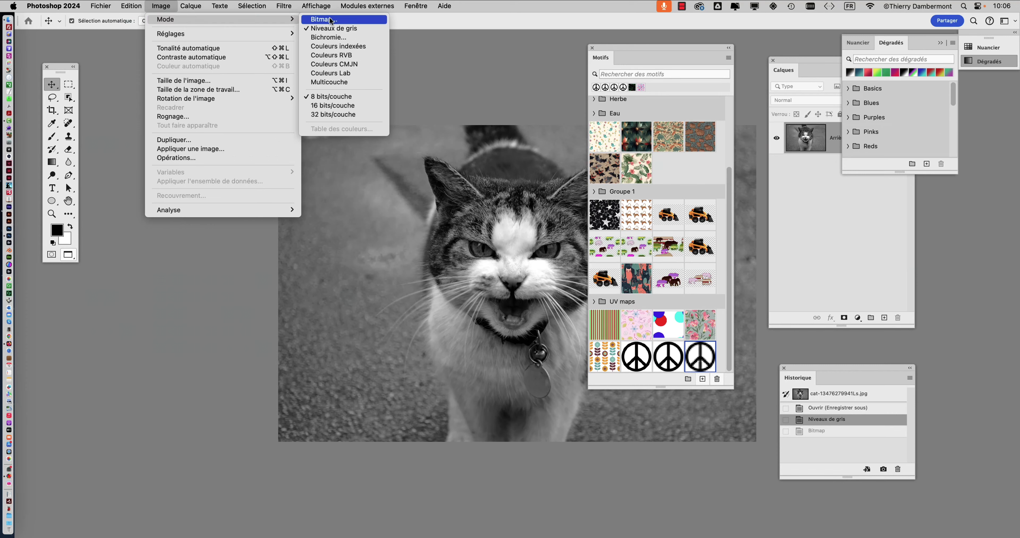
{"action": "left_click", "coordinate": [327, 20]}
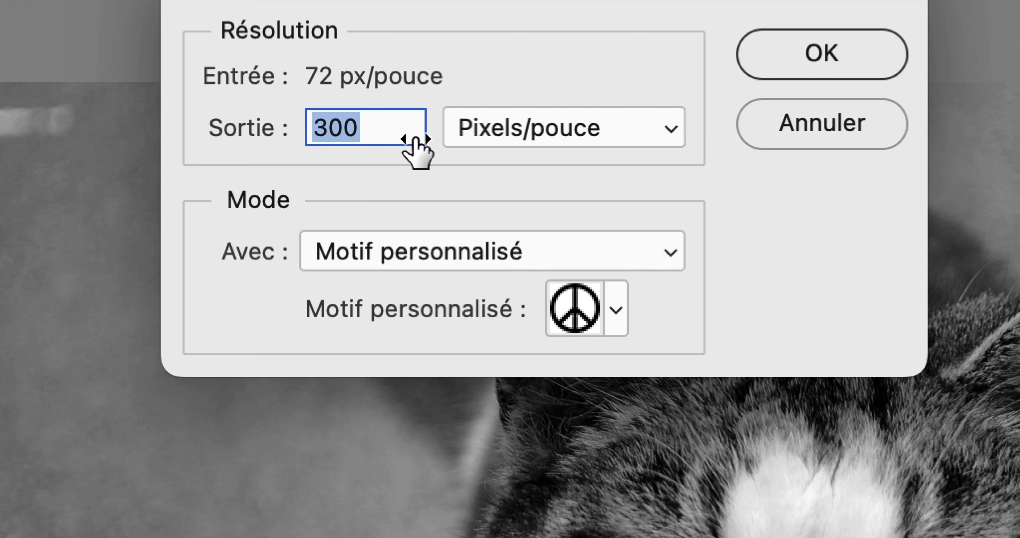
{"action": "type", "text": "450"}
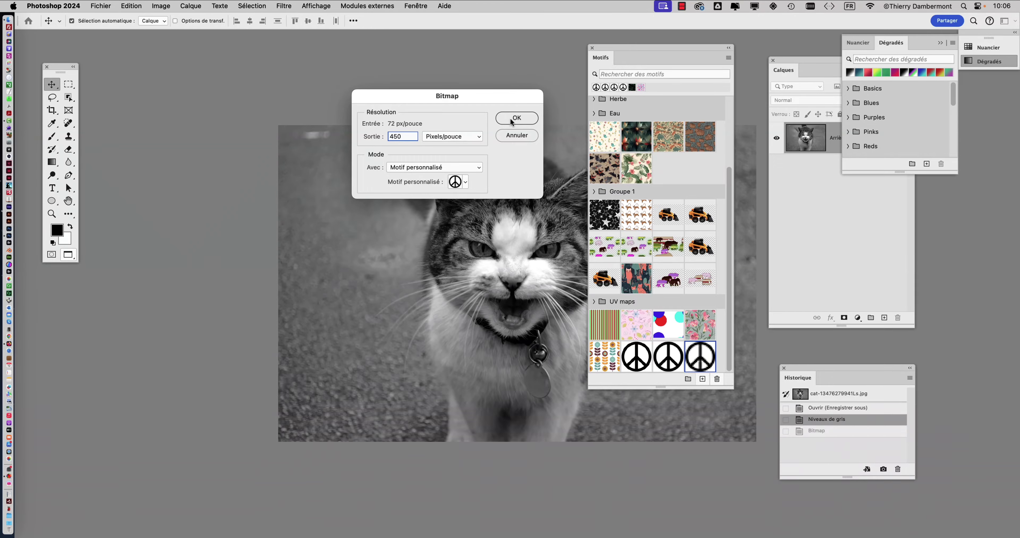
{"action": "left_click", "coordinate": [514, 119]}
Zoom and pan across the canvas to inspect the 450 ppi peace-sign halftone.
{"action": "scroll", "coordinate": [452, 246], "scroll_direction": "up", "scroll_amount": 5}
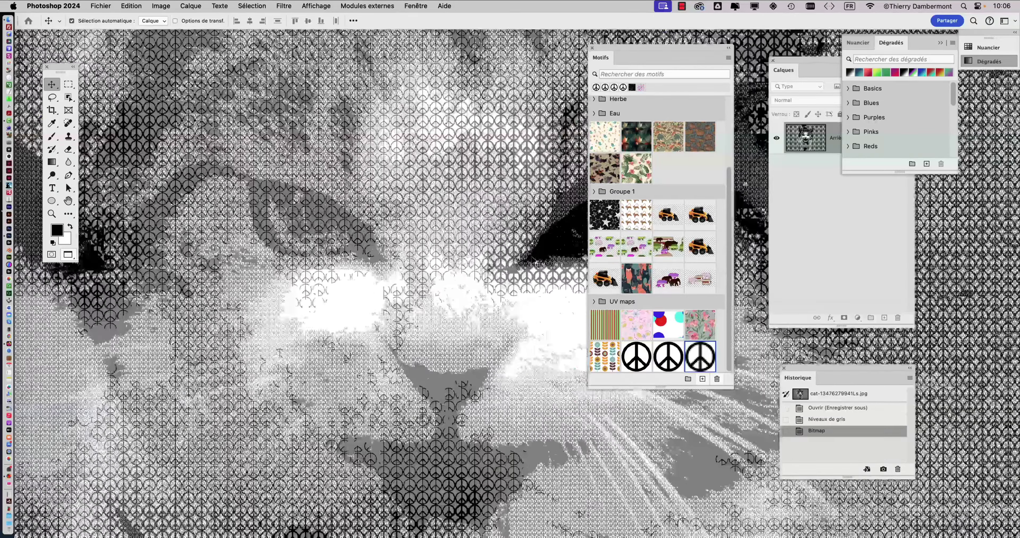
{"action": "scroll", "coordinate": [258, 194], "scroll_direction": "up", "scroll_amount": 5}
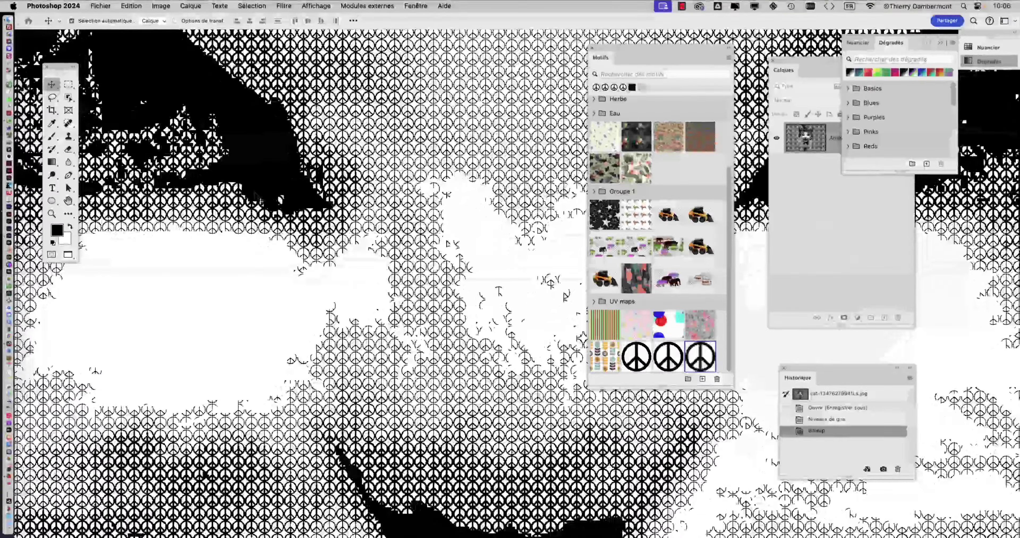
{"action": "scroll", "coordinate": [380, 200], "scroll_direction": "up", "scroll_amount": 5}
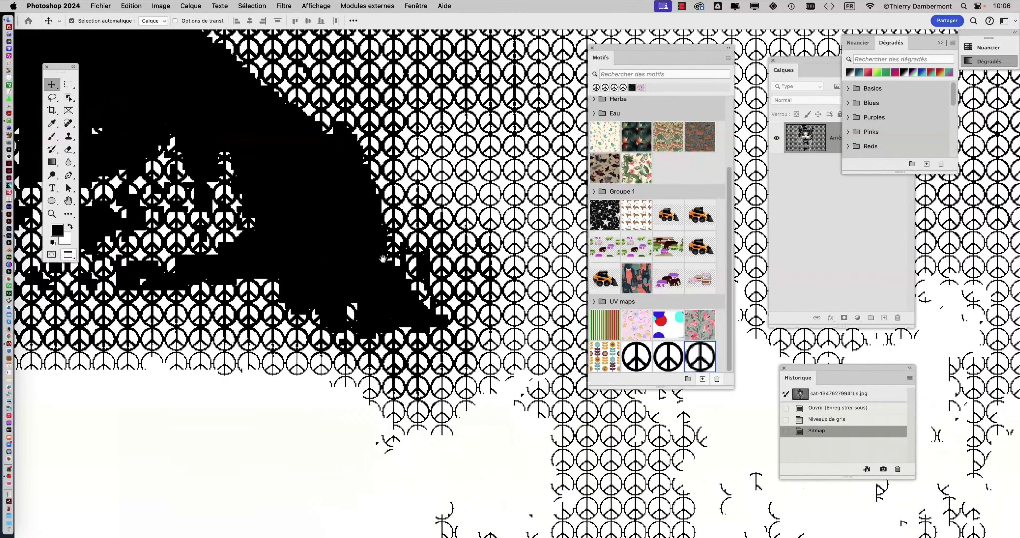
{"action": "scroll", "coordinate": [380, 200], "scroll_direction": "up", "scroll_amount": 1}
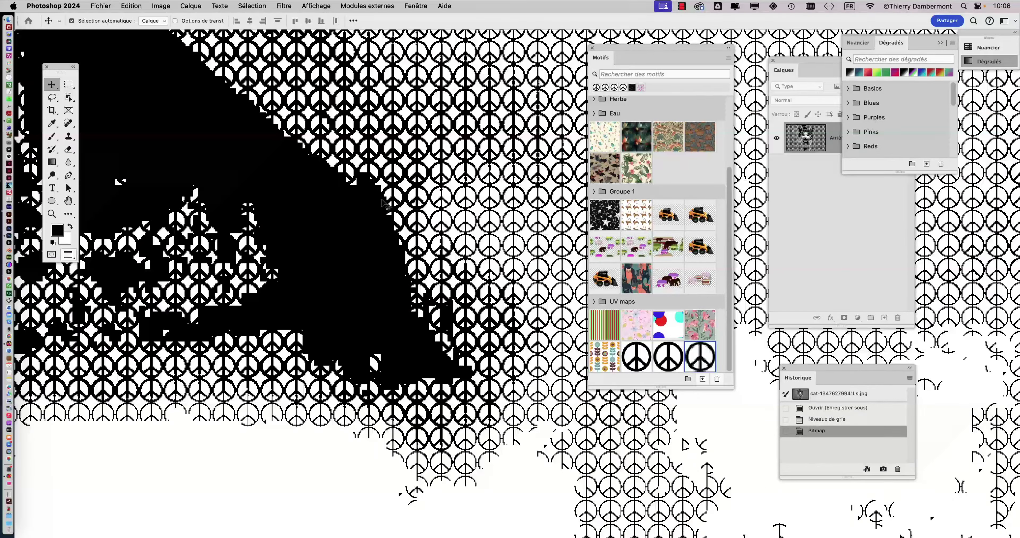
{"action": "scroll", "coordinate": [223, 270], "scroll_direction": "left", "scroll_amount": 5}
{"action": "scroll", "coordinate": [277, 266], "scroll_direction": "left", "scroll_amount": 5}
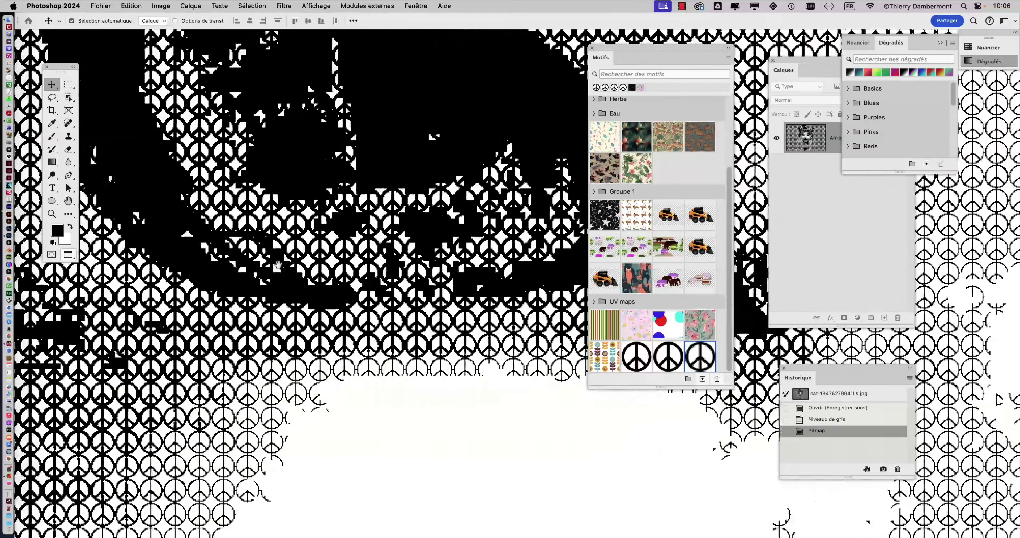
{"action": "scroll", "coordinate": [277, 265], "scroll_direction": "down", "scroll_amount": 5}
{"action": "scroll", "coordinate": [301, 260], "scroll_direction": "down", "scroll_amount": 3}
{"action": "scroll", "coordinate": [325, 253], "scroll_direction": "down", "scroll_amount": 3}
{"action": "scroll", "coordinate": [344, 248], "scroll_direction": "down", "scroll_amount": 3}
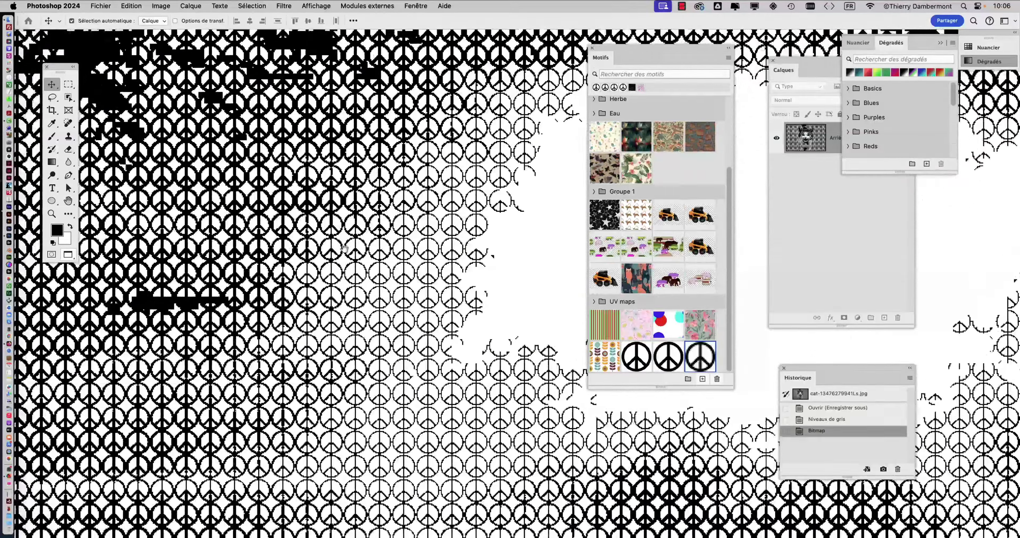
{"action": "scroll", "coordinate": [352, 251], "scroll_direction": "down", "scroll_amount": 5}
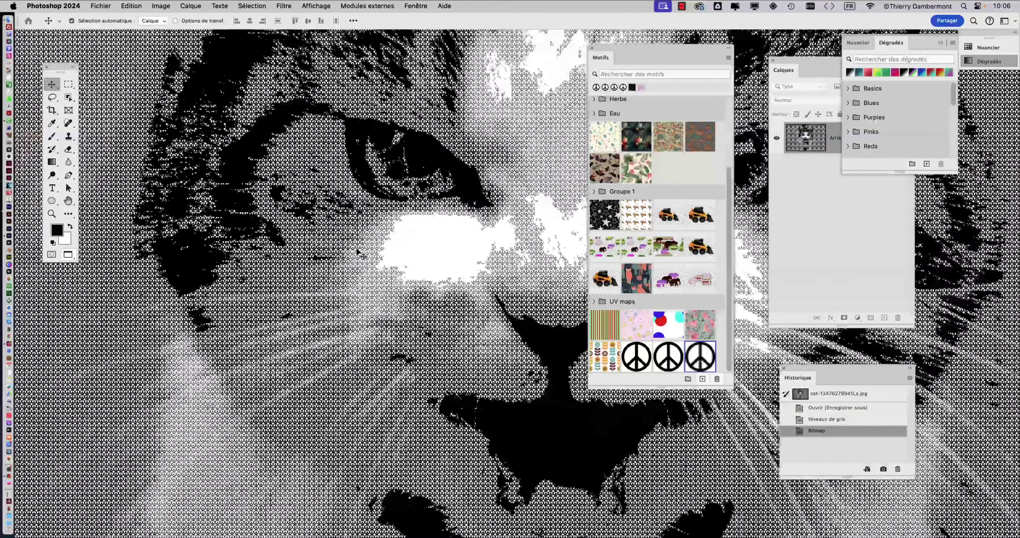
{"action": "scroll", "coordinate": [358, 253], "scroll_direction": "down", "scroll_amount": 5}
{"action": "scroll", "coordinate": [358, 253], "scroll_direction": "down", "scroll_amount": 2}
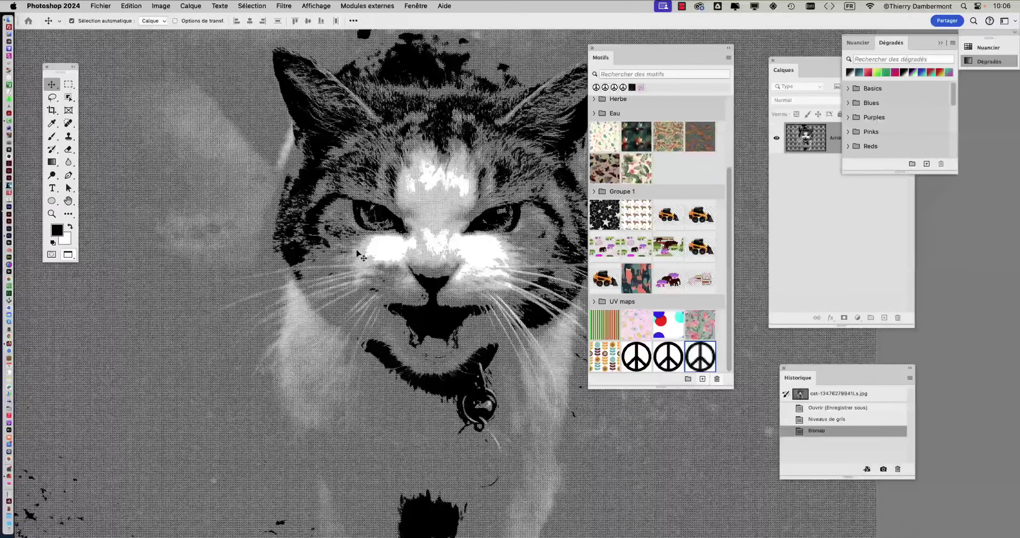
{"action": "scroll", "coordinate": [348, 253], "scroll_direction": "down", "scroll_amount": 2}
{"action": "scroll", "coordinate": [309, 255], "scroll_direction": "down", "scroll_amount": 2}
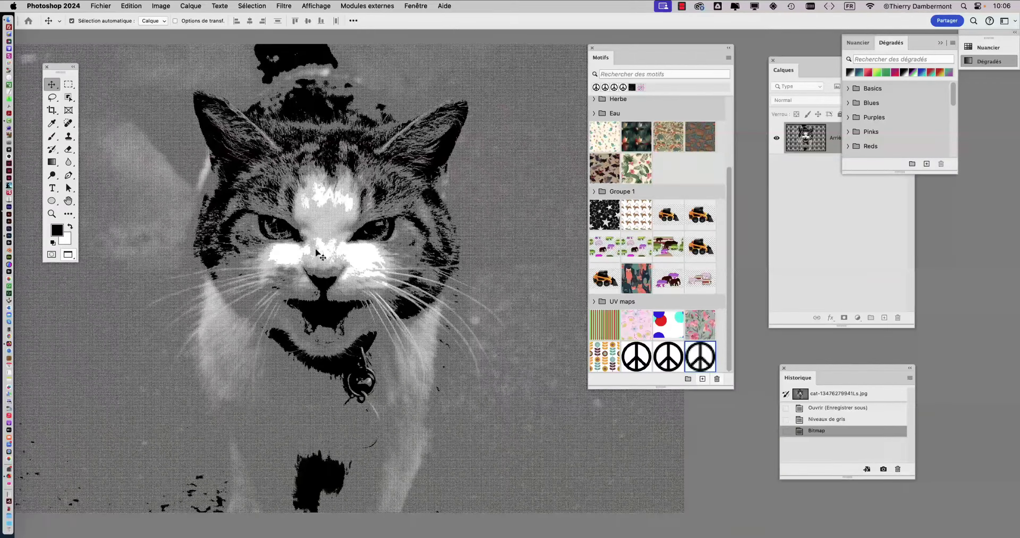
{"action": "scroll", "coordinate": [316, 249], "scroll_direction": "down", "scroll_amount": 1}
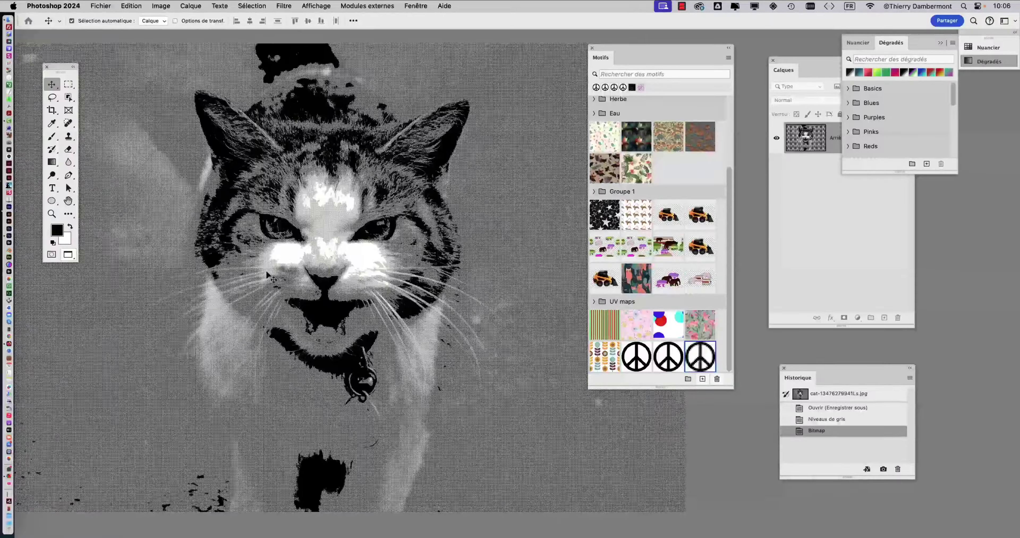
Finish inspecting, then undo the Bitmap conversion to restore the grayscale cat.
{"action": "scroll", "coordinate": [257, 286], "scroll_direction": "up", "scroll_amount": 5}
{"action": "scroll", "coordinate": [269, 277], "scroll_direction": "up", "scroll_amount": 2}
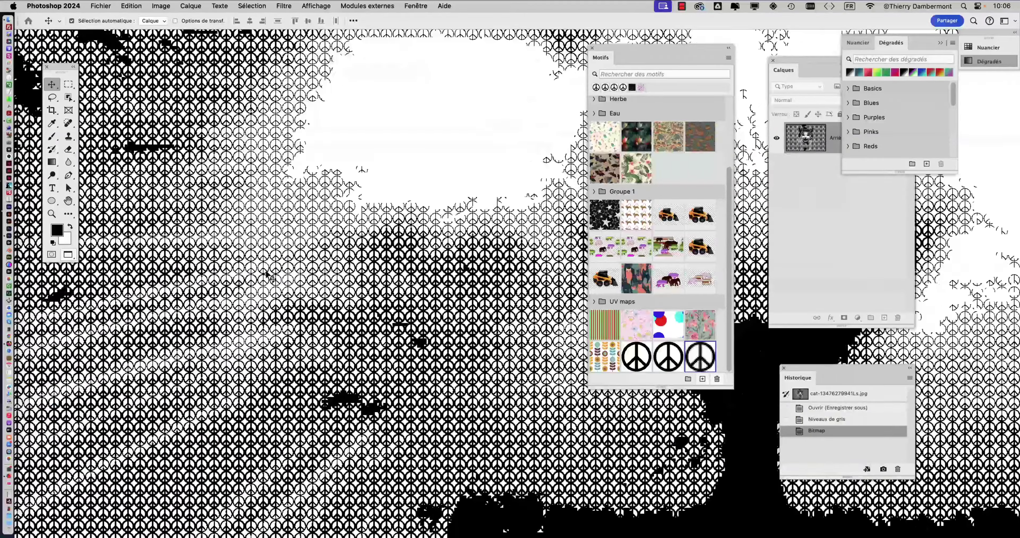
{"action": "scroll", "coordinate": [271, 278], "scroll_direction": "up", "scroll_amount": 2}
{"action": "scroll", "coordinate": [272, 278], "scroll_direction": "up", "scroll_amount": 2}
{"action": "scroll", "coordinate": [273, 279], "scroll_direction": "up", "scroll_amount": 2}
{"action": "scroll", "coordinate": [273, 279], "scroll_direction": "down", "scroll_amount": 3}
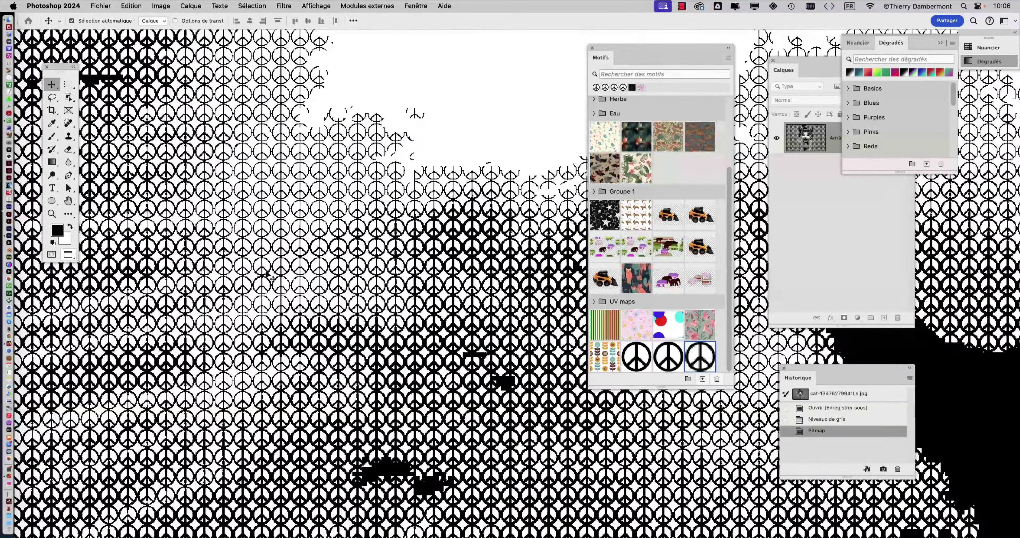
{"action": "scroll", "coordinate": [272, 278], "scroll_direction": "down", "scroll_amount": 3}
{"action": "scroll", "coordinate": [269, 276], "scroll_direction": "down", "scroll_amount": 3}
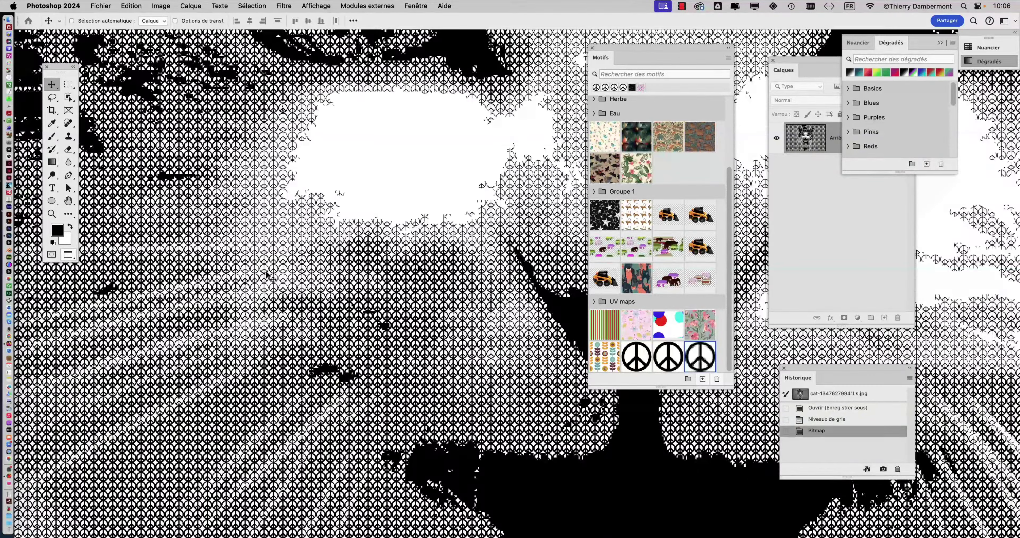
{"action": "key", "text": "super+z"}
Convert the cat to Bitmap at 200 pixels/inch with the peace-sign custom pattern.
{"action": "left_click", "coordinate": [158, 6]}
{"action": "mouse_move", "coordinate": [166, 19]}
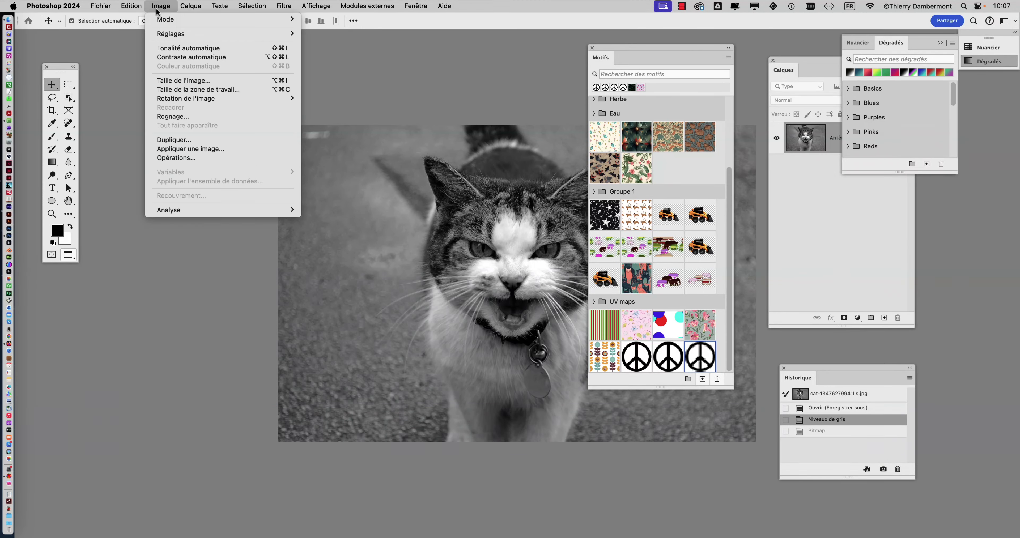
{"action": "left_click", "coordinate": [315, 20]}
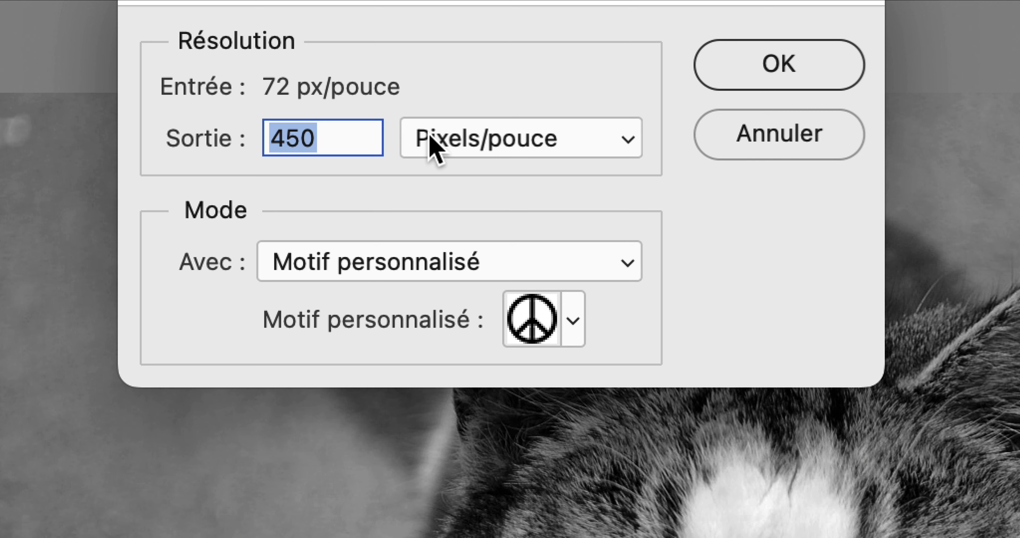
{"action": "type", "text": "200"}
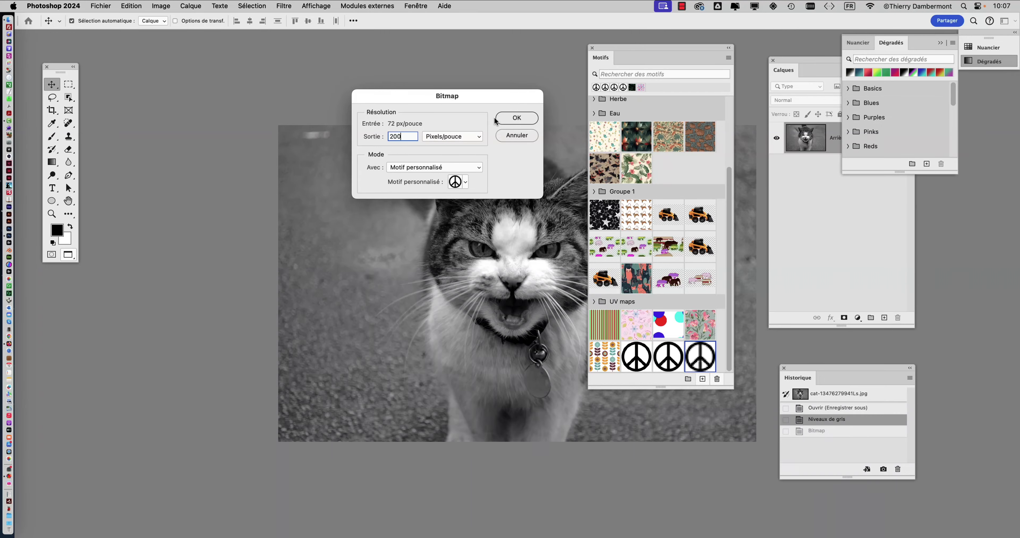
{"action": "left_click", "coordinate": [502, 120]}
Hide the side panels and pan around to inspect the larger peace-sign tiles.
{"action": "scroll", "coordinate": [505, 249], "scroll_direction": "up", "scroll_amount": 5}
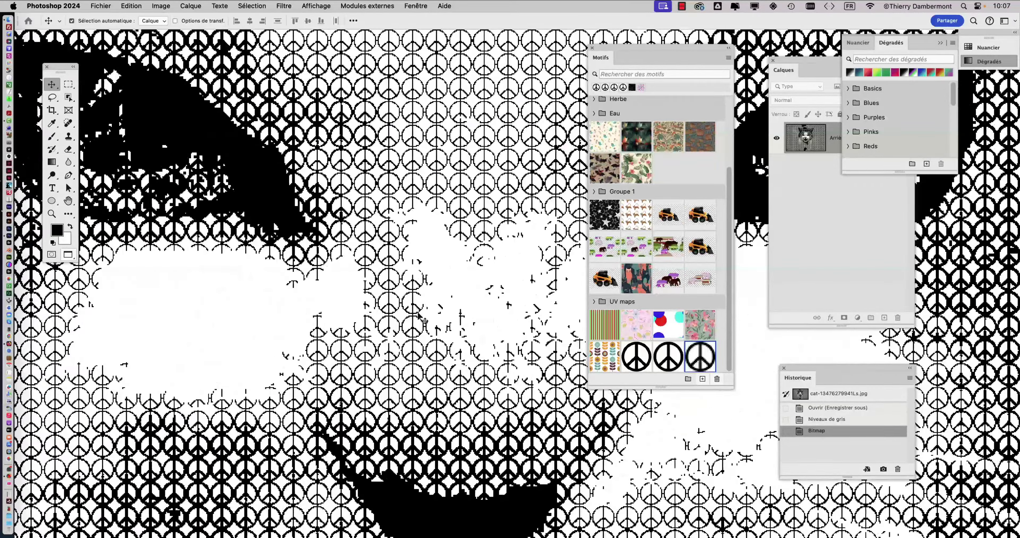
{"action": "key", "text": "shift+Tab"}
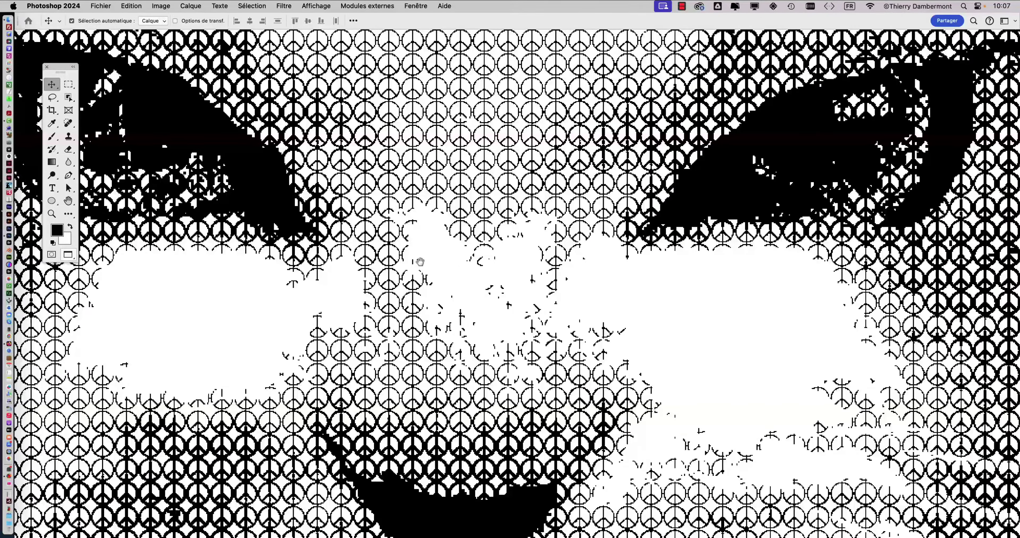
{"action": "scroll", "coordinate": [420, 269], "scroll_direction": "up", "scroll_amount": 2}
{"action": "scroll", "coordinate": [421, 269], "scroll_direction": "up", "scroll_amount": 2}
{"action": "scroll", "coordinate": [602, 286], "scroll_direction": "up", "scroll_amount": 1}
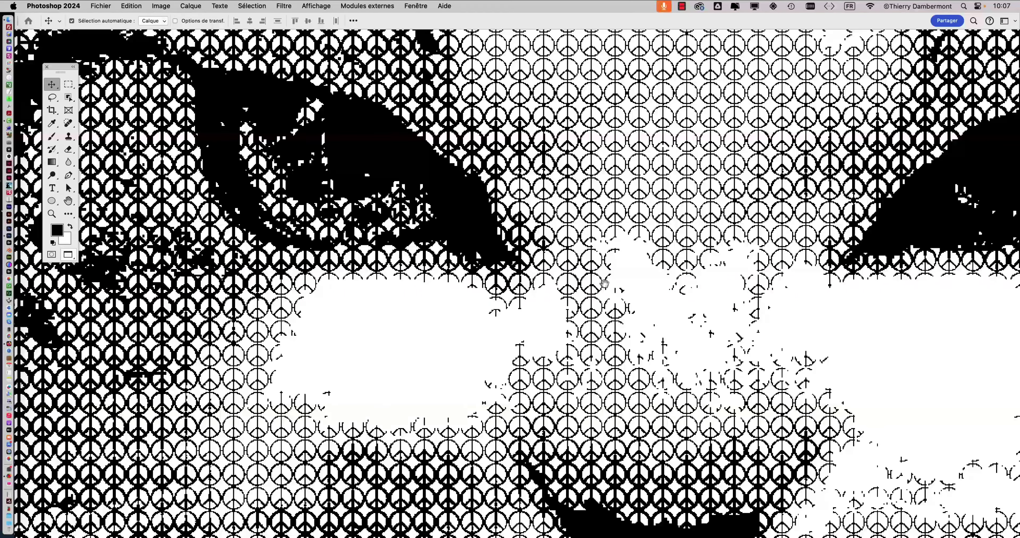
{"action": "scroll", "coordinate": [638, 234], "scroll_direction": "right", "scroll_amount": 10}
{"action": "scroll", "coordinate": [662, 258], "scroll_direction": "right", "scroll_amount": 2}
{"action": "scroll", "coordinate": [662, 258], "scroll_direction": "down", "scroll_amount": 10}
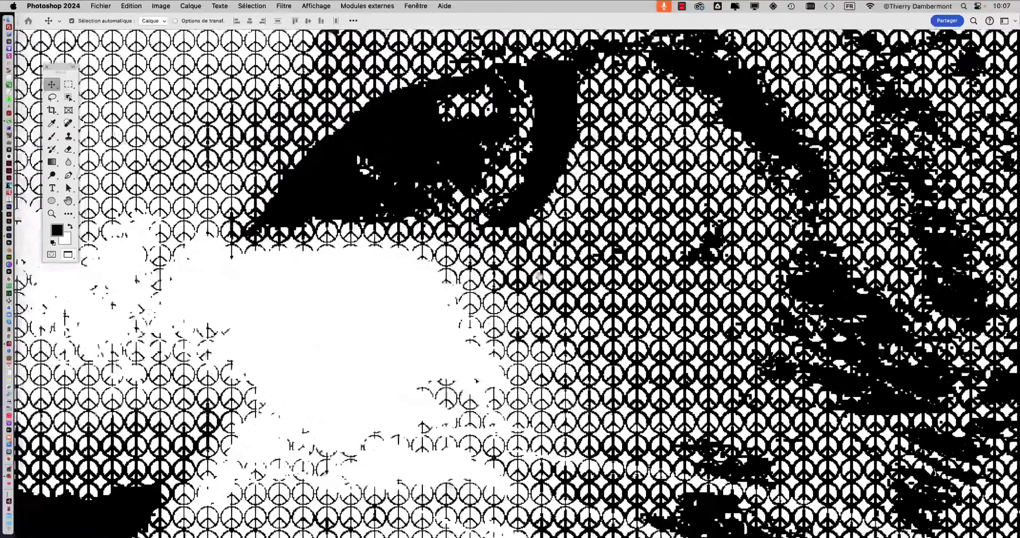
{"action": "scroll", "coordinate": [633, 249], "scroll_direction": "right", "scroll_amount": 5}
{"action": "scroll", "coordinate": [606, 242], "scroll_direction": "down", "scroll_amount": 5}
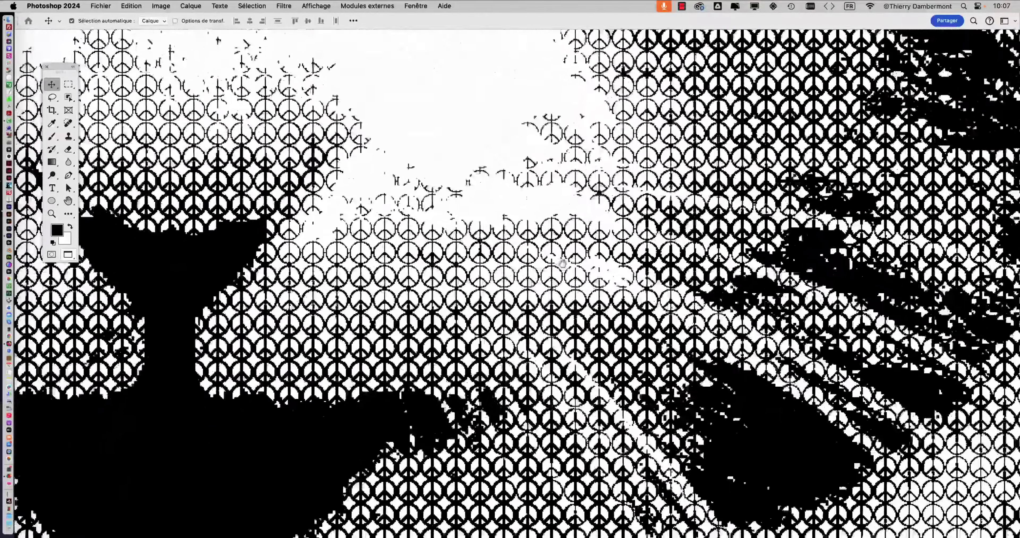
{"action": "scroll", "coordinate": [574, 243], "scroll_direction": "left", "scroll_amount": 5}
{"action": "scroll", "coordinate": [547, 245], "scroll_direction": "left", "scroll_amount": 5}
{"action": "scroll", "coordinate": [515, 245], "scroll_direction": "left", "scroll_amount": 5}
{"action": "scroll", "coordinate": [435, 283], "scroll_direction": "left", "scroll_amount": 5}
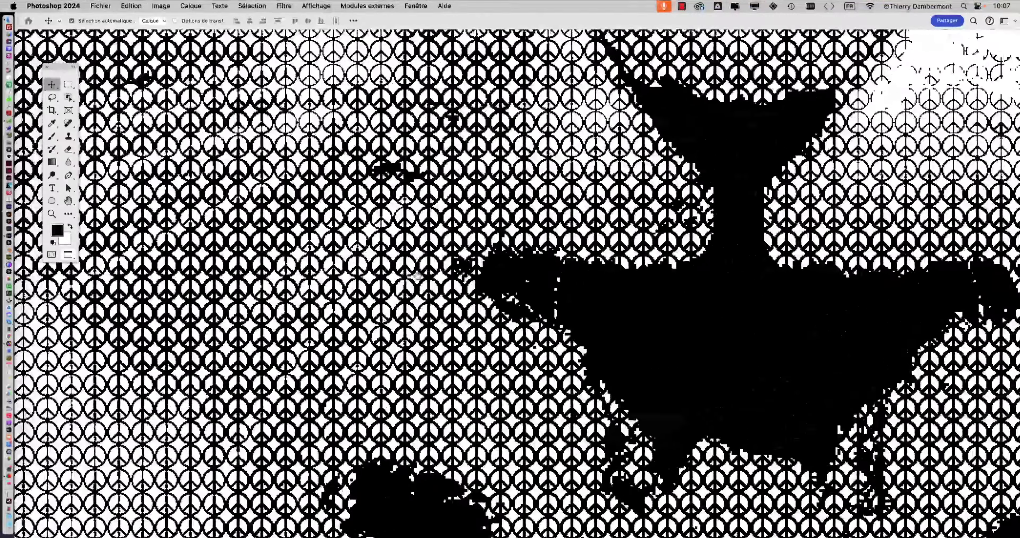
{"action": "scroll", "coordinate": [435, 283], "scroll_direction": "left", "scroll_amount": 3}
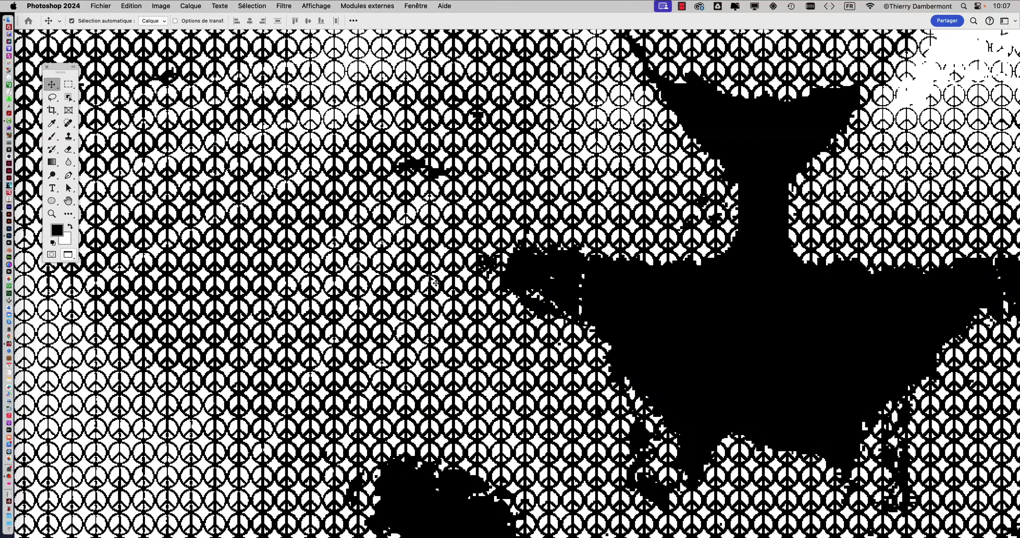
{"action": "scroll", "coordinate": [433, 281], "scroll_direction": "down", "scroll_amount": 5}
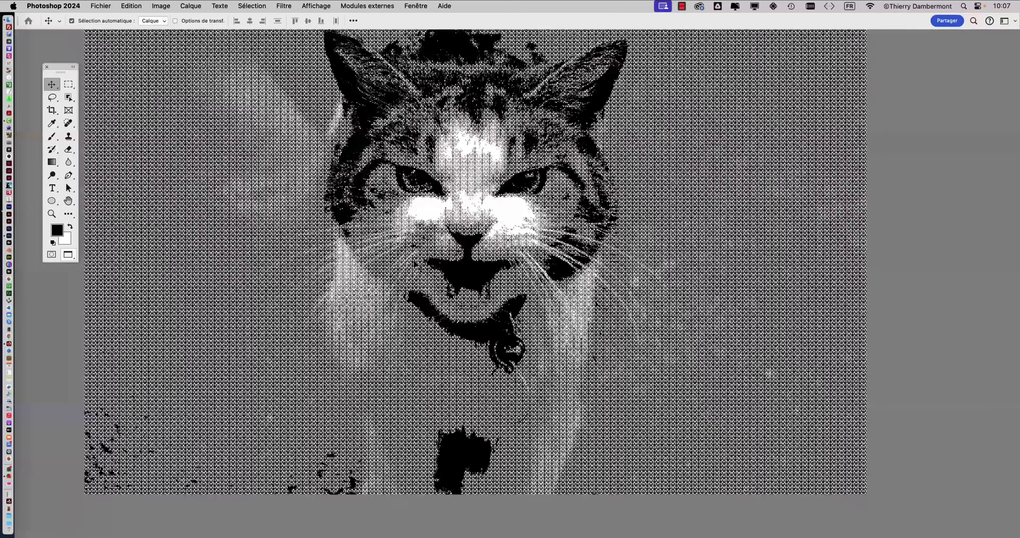
{"action": "scroll", "coordinate": [480, 308], "scroll_direction": "up", "scroll_amount": 5}
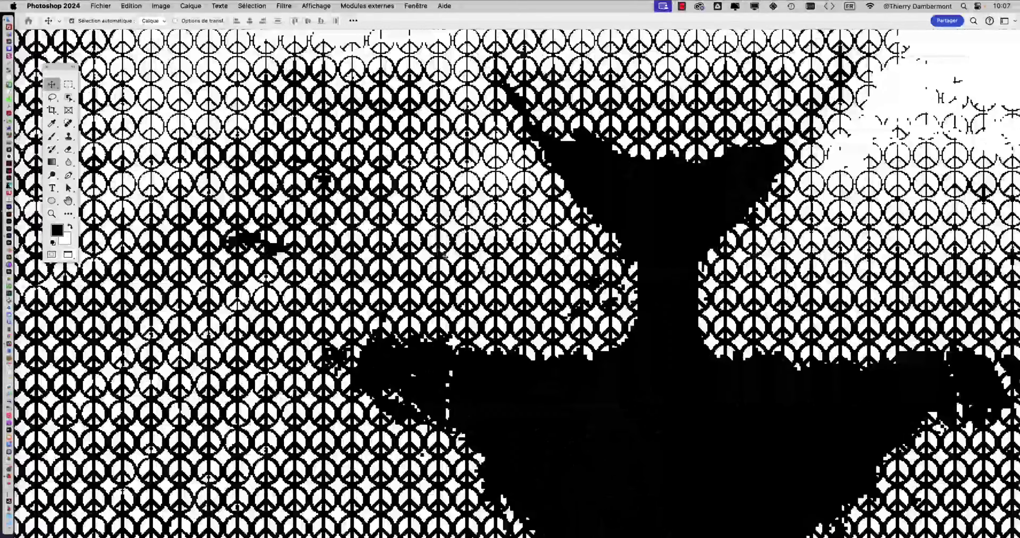
{"action": "scroll", "coordinate": [480, 308], "scroll_direction": "right", "scroll_amount": 3}
{"action": "scroll", "coordinate": [464, 320], "scroll_direction": "up", "scroll_amount": 3}
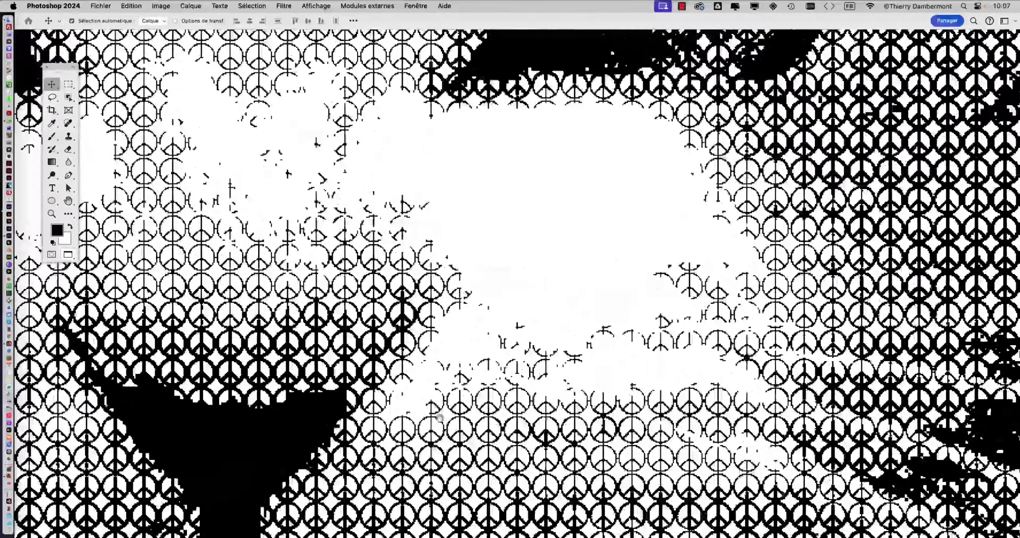
{"action": "scroll", "coordinate": [444, 333], "scroll_direction": "up", "scroll_amount": 3}
{"action": "scroll", "coordinate": [422, 346], "scroll_direction": "up", "scroll_amount": 3}
{"action": "scroll", "coordinate": [422, 346], "scroll_direction": "right", "scroll_amount": 5}
{"action": "scroll", "coordinate": [455, 332], "scroll_direction": "left", "scroll_amount": 3}
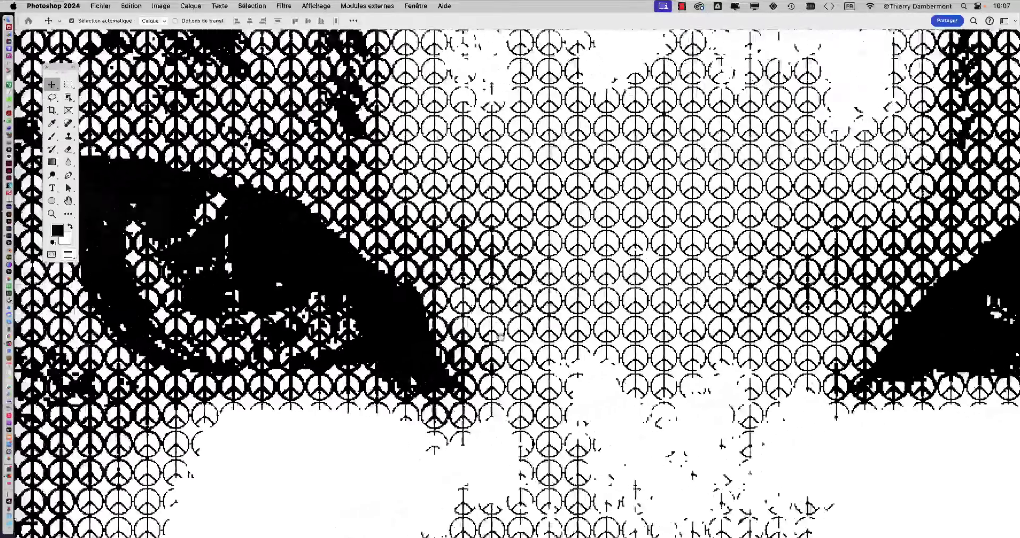
{"action": "scroll", "coordinate": [494, 316], "scroll_direction": "left", "scroll_amount": 3}
{"action": "scroll", "coordinate": [515, 310], "scroll_direction": "up", "scroll_amount": 2}
{"action": "scroll", "coordinate": [515, 310], "scroll_direction": "down", "scroll_amount": 2}
{"action": "scroll", "coordinate": [507, 292], "scroll_direction": "down", "scroll_amount": 4}
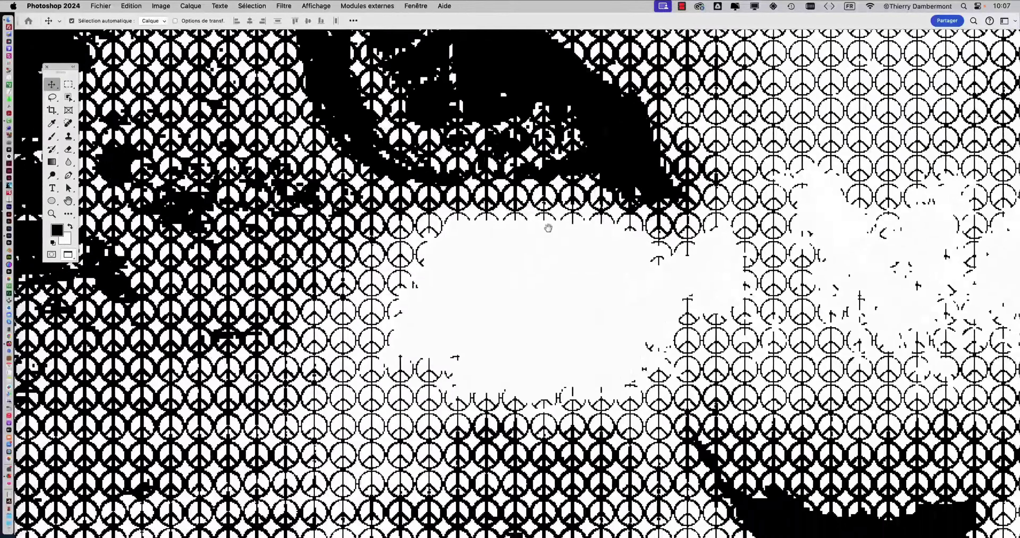
{"action": "scroll", "coordinate": [498, 274], "scroll_direction": "down", "scroll_amount": 2}
{"action": "scroll", "coordinate": [491, 257], "scroll_direction": "down", "scroll_amount": 2}
{"action": "scroll", "coordinate": [483, 239], "scroll_direction": "down", "scroll_amount": 2}
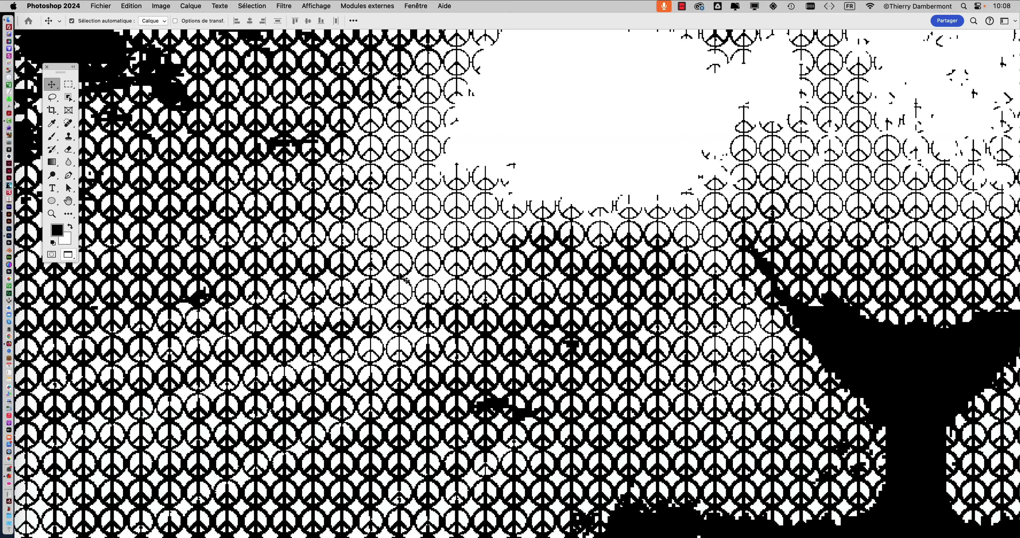
{"action": "scroll", "coordinate": [394, 299], "scroll_direction": "down", "scroll_amount": 3}
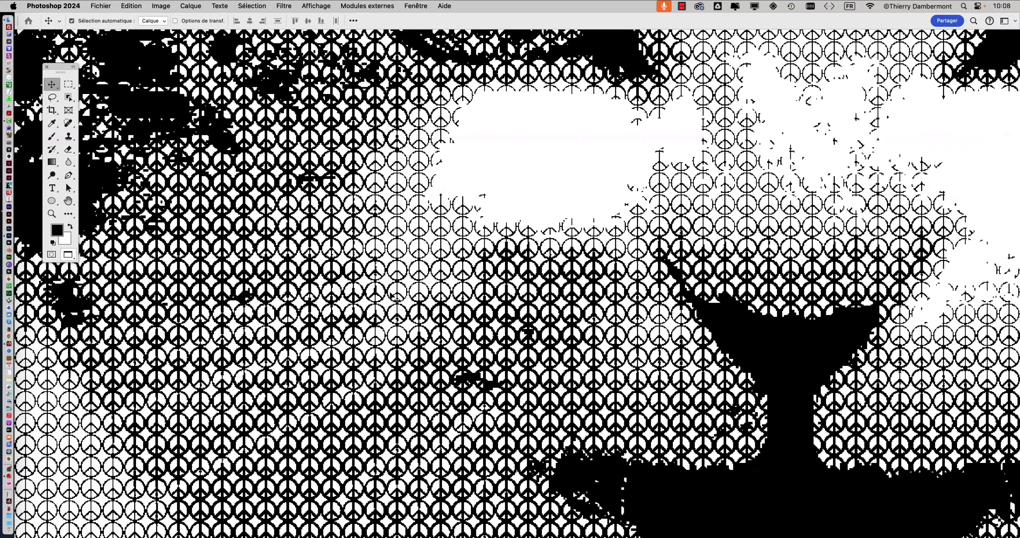
{"action": "scroll", "coordinate": [392, 297], "scroll_direction": "down", "scroll_amount": 3}
{"action": "scroll", "coordinate": [392, 297], "scroll_direction": "down", "scroll_amount": 1}
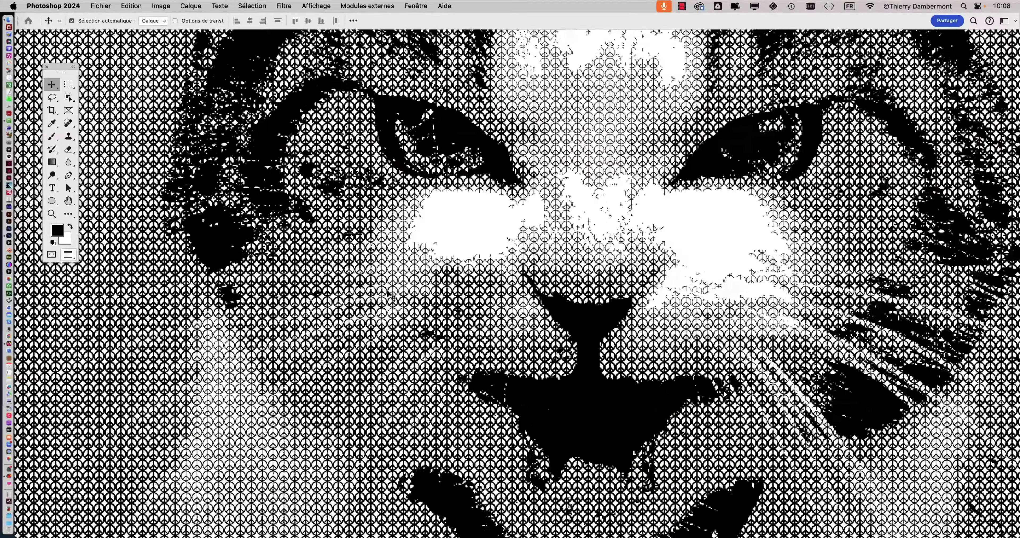
{"action": "scroll", "coordinate": [389, 295], "scroll_direction": "down", "scroll_amount": 1}
{"action": "scroll", "coordinate": [388, 296], "scroll_direction": "down", "scroll_amount": 1}
{"action": "scroll", "coordinate": [387, 297], "scroll_direction": "down", "scroll_amount": 1}
{"action": "scroll", "coordinate": [386, 298], "scroll_direction": "down", "scroll_amount": 1}
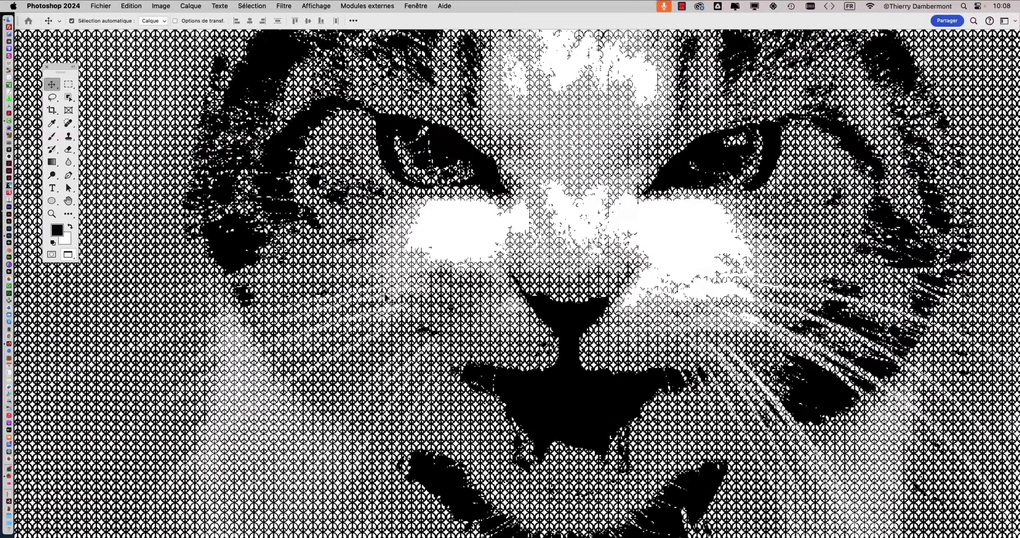
{"action": "scroll", "coordinate": [386, 298], "scroll_direction": "down", "scroll_amount": 3}
{"action": "scroll", "coordinate": [386, 298], "scroll_direction": "down", "scroll_amount": 2}
{"action": "scroll", "coordinate": [386, 298], "scroll_direction": "down", "scroll_amount": 1}
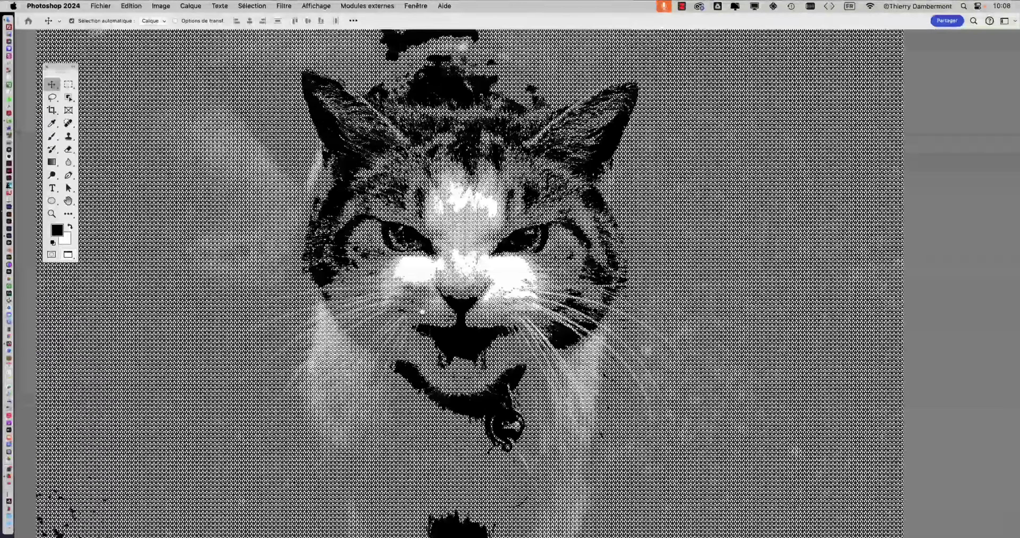
{"action": "left_click", "coordinate": [104, 5]}
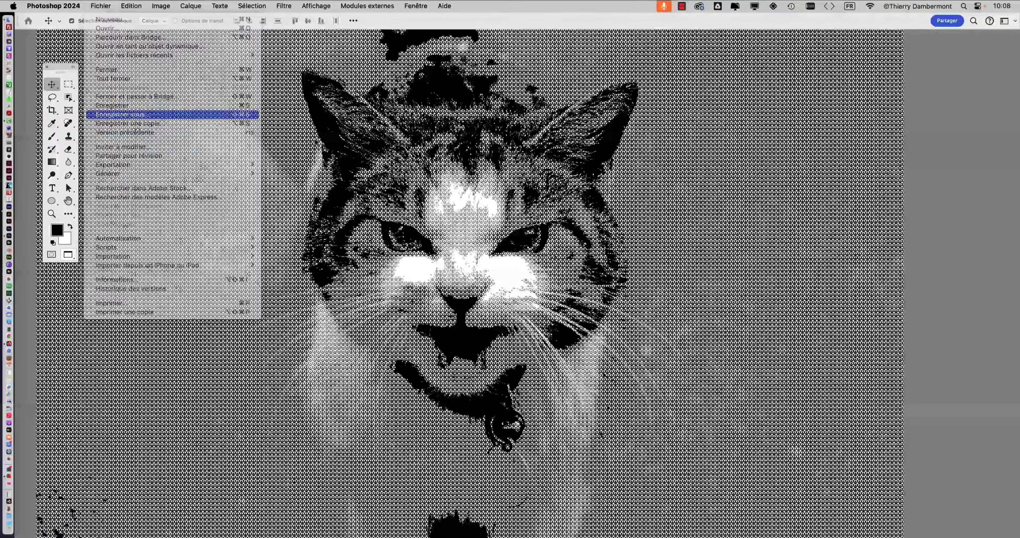
{"action": "left_click", "coordinate": [120, 114]}
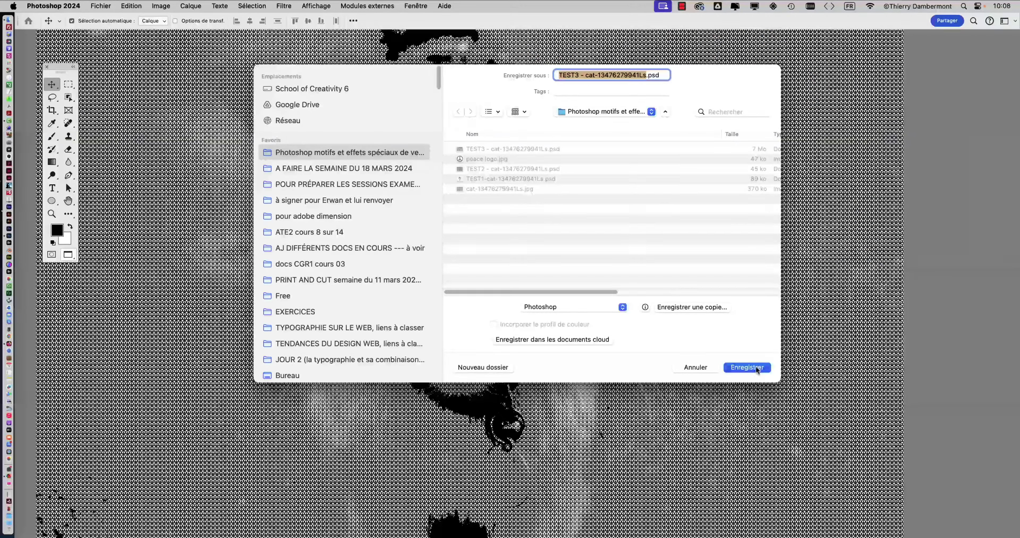
{"action": "left_click", "coordinate": [756, 369]}
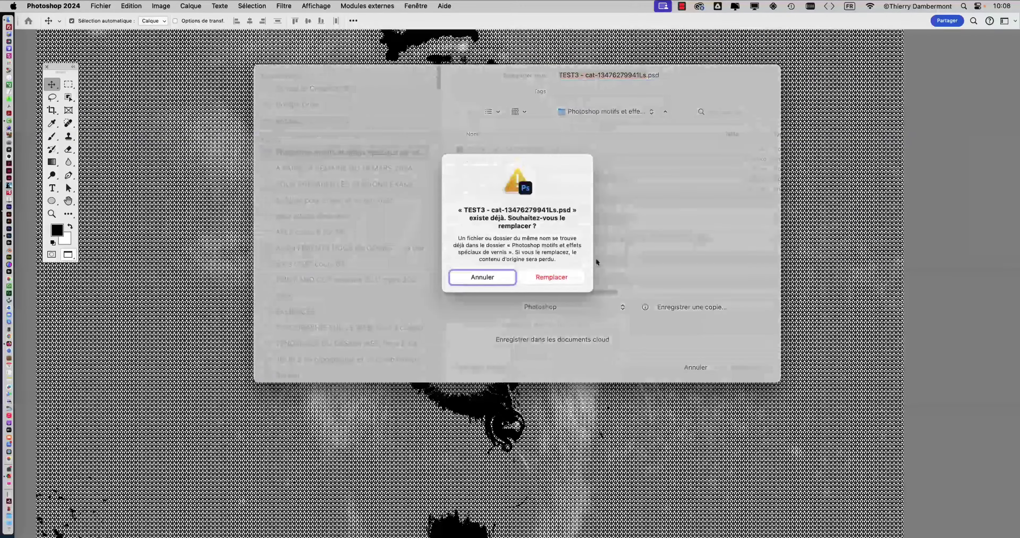
{"action": "left_click", "coordinate": [569, 278]}
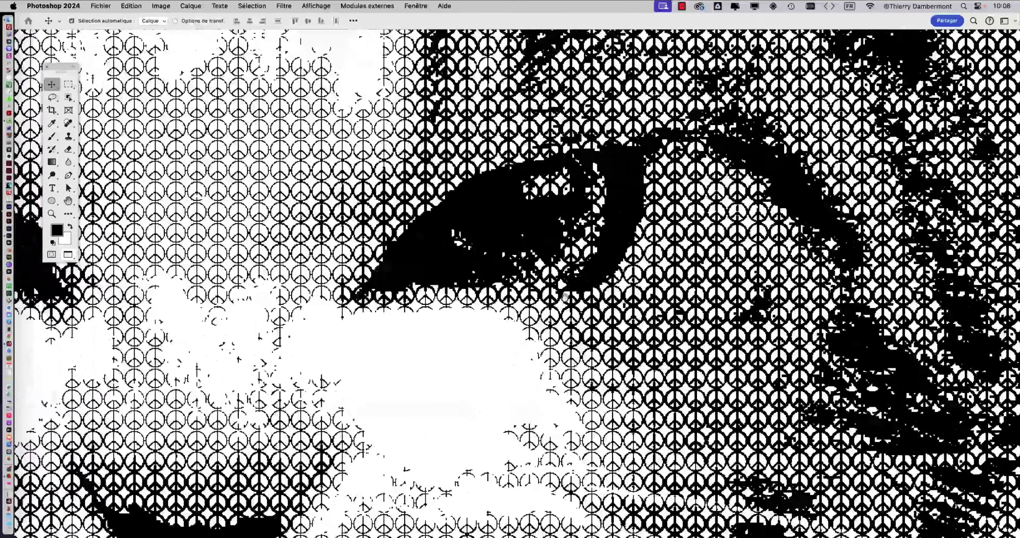
{"action": "left_click_drag", "start_coordinate": [323, 118], "coordinate": [575, 296]}
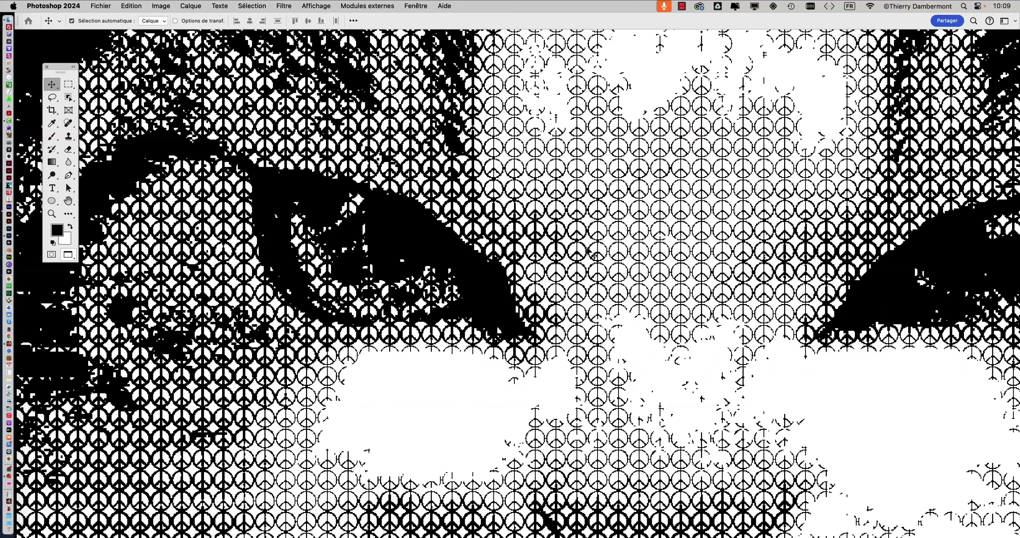
{"action": "scroll", "coordinate": [590, 253], "scroll_direction": "down", "scroll_amount": 3}
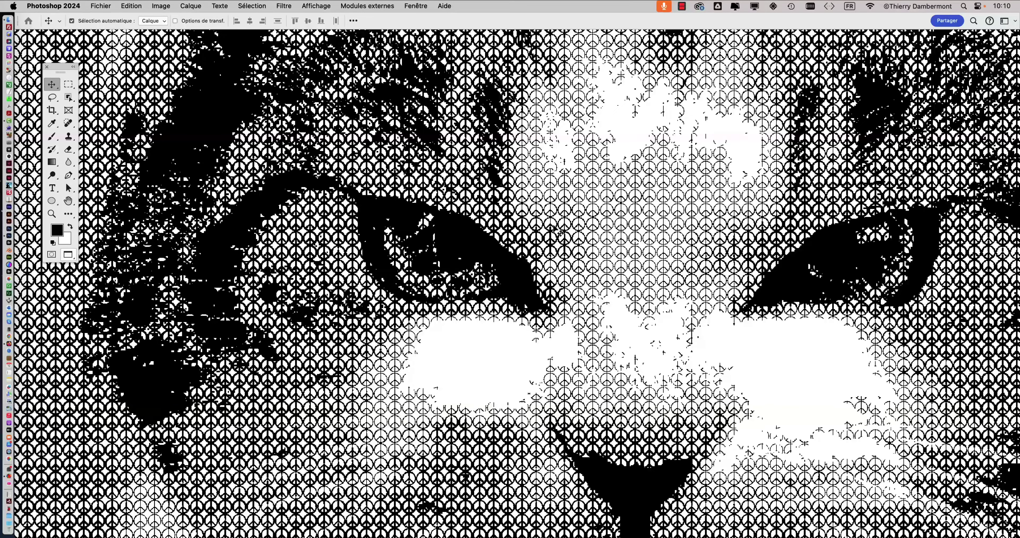
Zoom out on the cat and switch to Firefox showing the YouTube video.
{"action": "scroll", "coordinate": [534, 262], "scroll_direction": "down", "scroll_amount": 2}
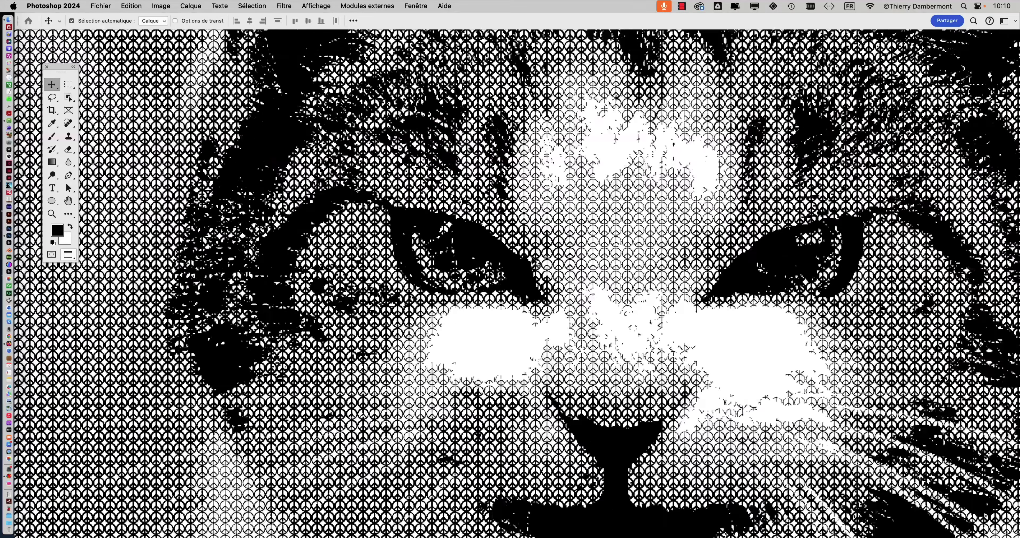
{"action": "key", "text": "super+Tab"}
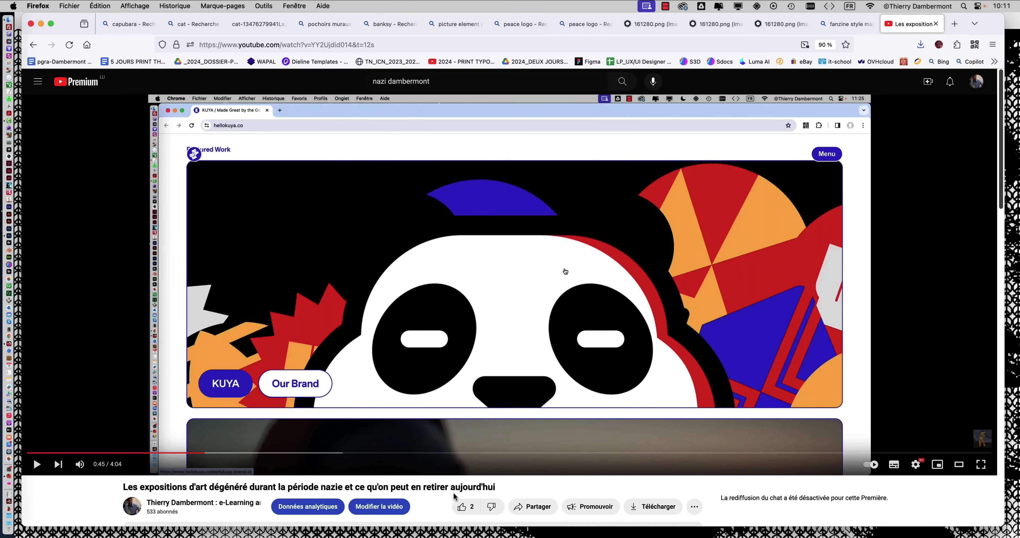
{"action": "mouse_move", "coordinate": [510, 271]}
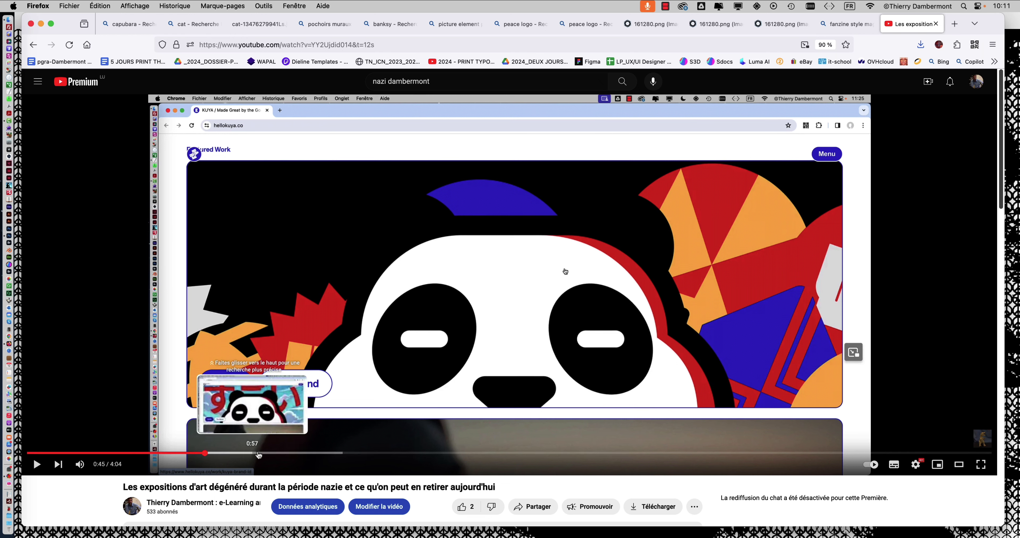
Jump the video to 1:27, start playback, and skip ahead to about 1:52.
{"action": "left_click_drag", "start_coordinate": [283, 457], "coordinate": [373, 457]}
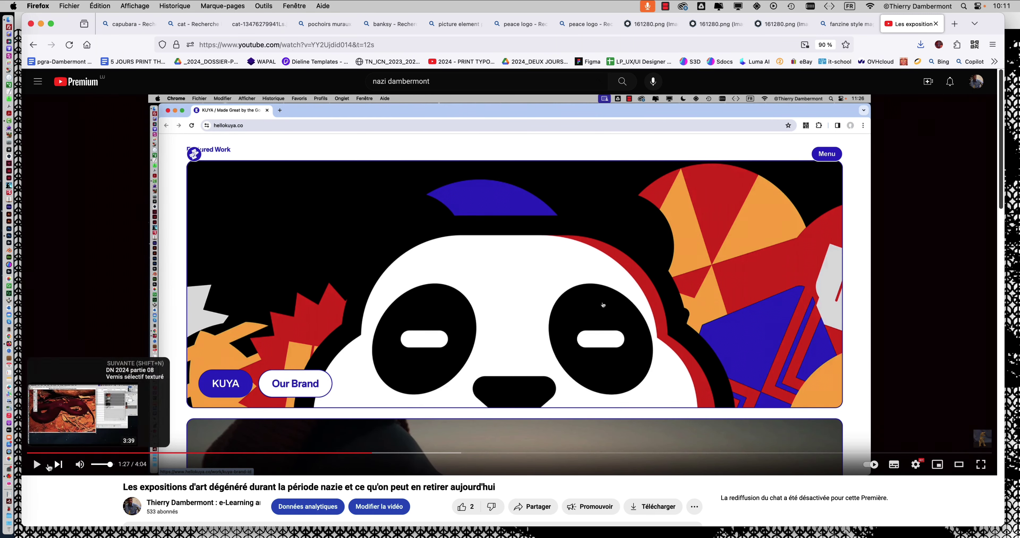
{"action": "left_click", "coordinate": [38, 465]}
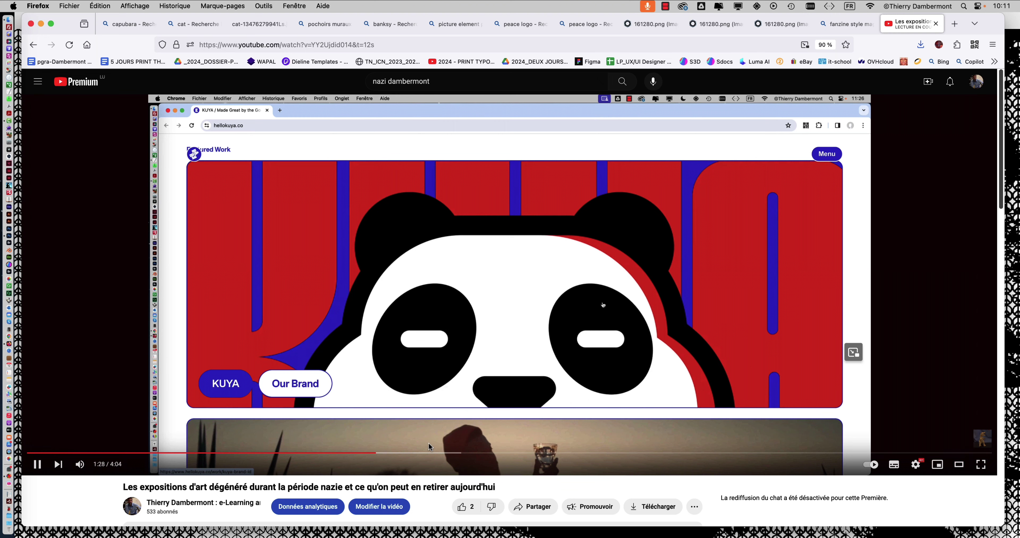
{"action": "left_click", "coordinate": [436, 453]}
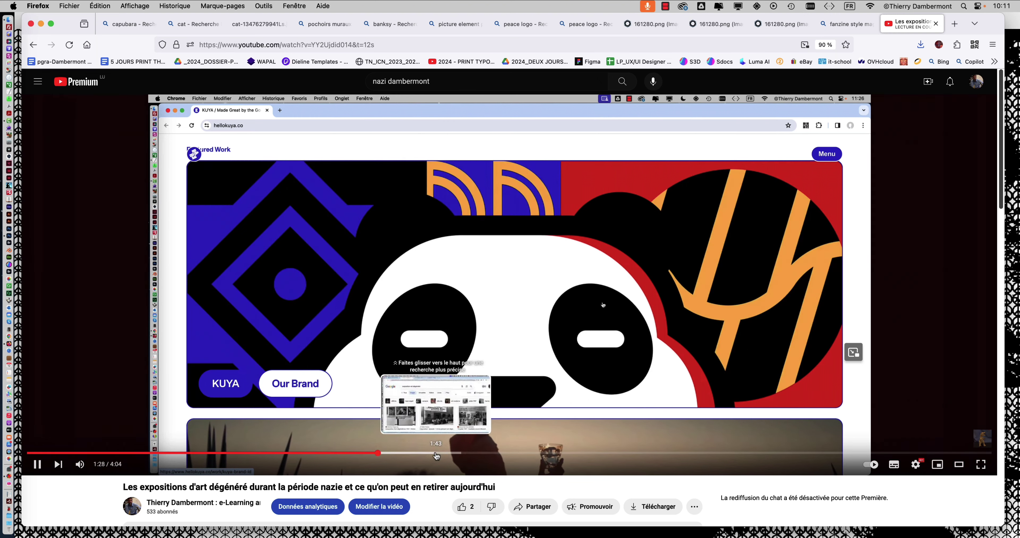
{"action": "left_click", "coordinate": [474, 454]}
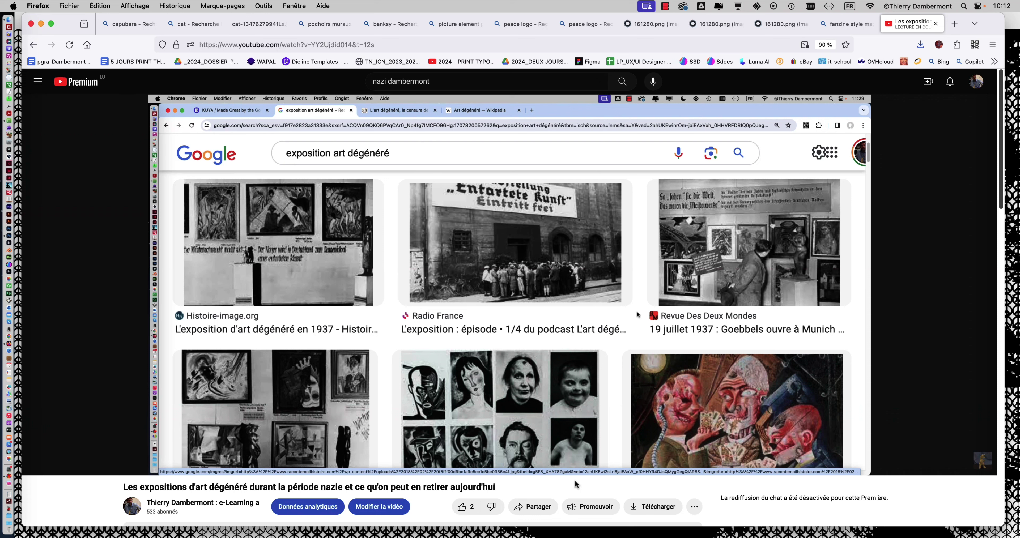
{"action": "mouse_move", "coordinate": [597, 454]}
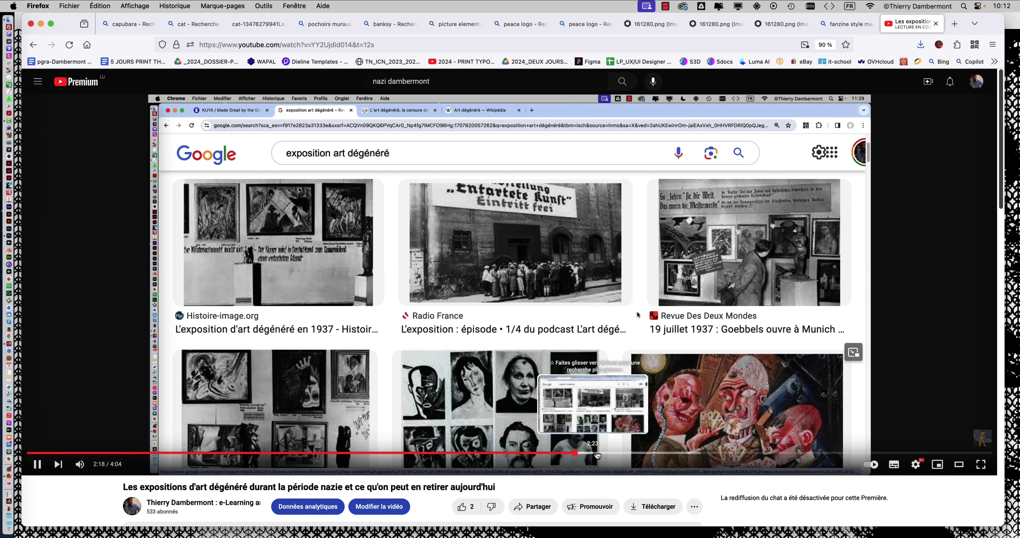
Skip ahead through 2:26 to 3:37, pause at 3:41, and minimise Firefox.
{"action": "left_click", "coordinate": [606, 453]}
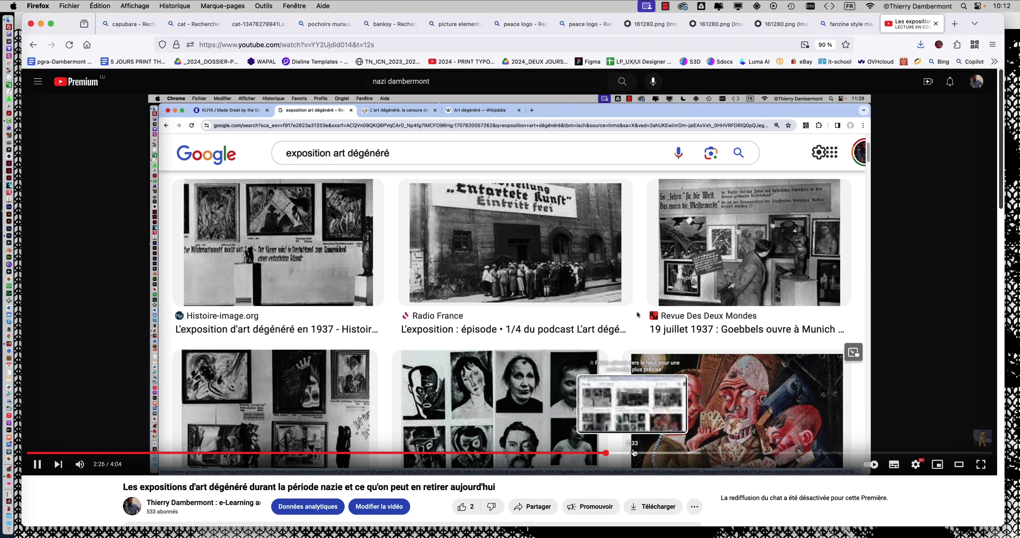
{"action": "left_click", "coordinate": [641, 453]}
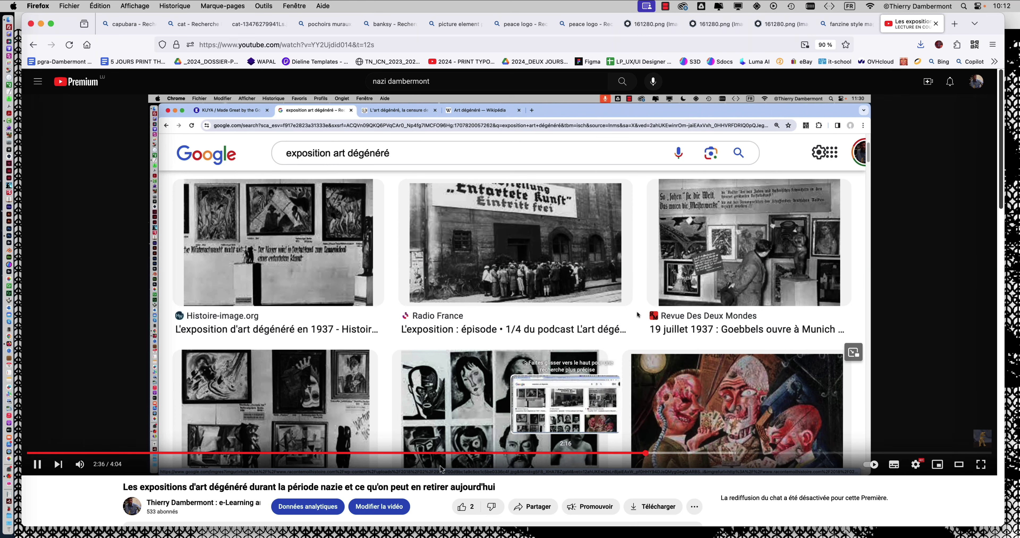
{"action": "left_click", "coordinate": [678, 453]}
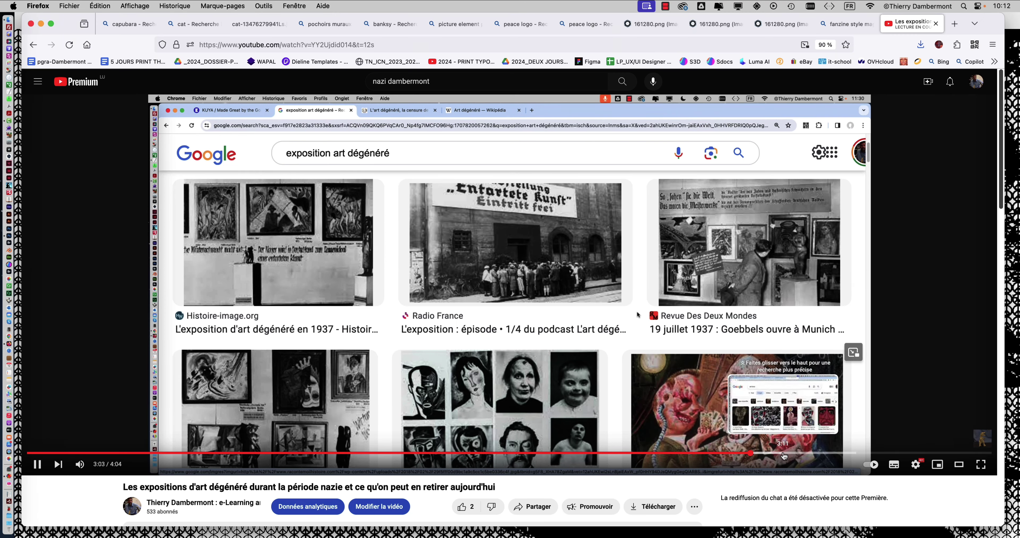
{"action": "left_click", "coordinate": [783, 455]}
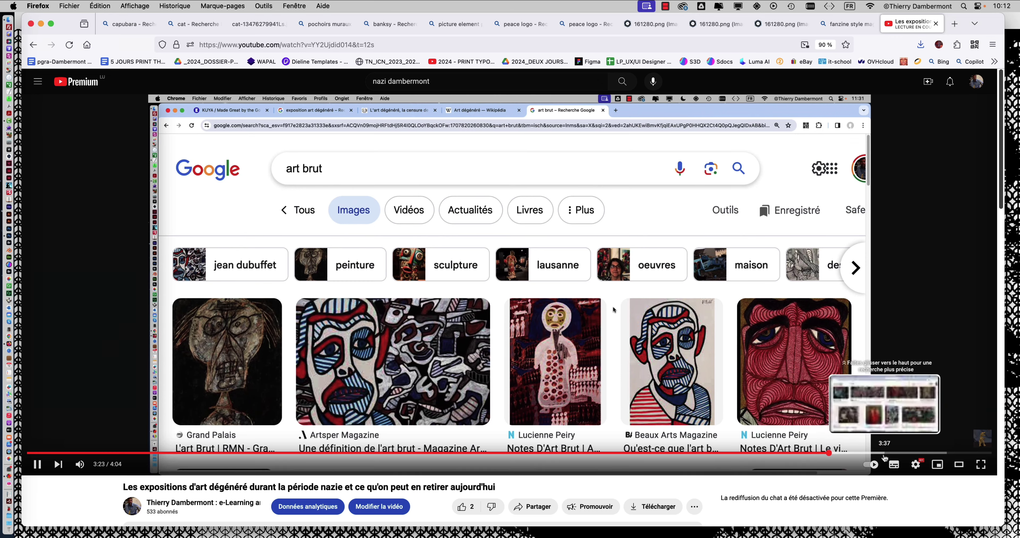
{"action": "left_click", "coordinate": [882, 453]}
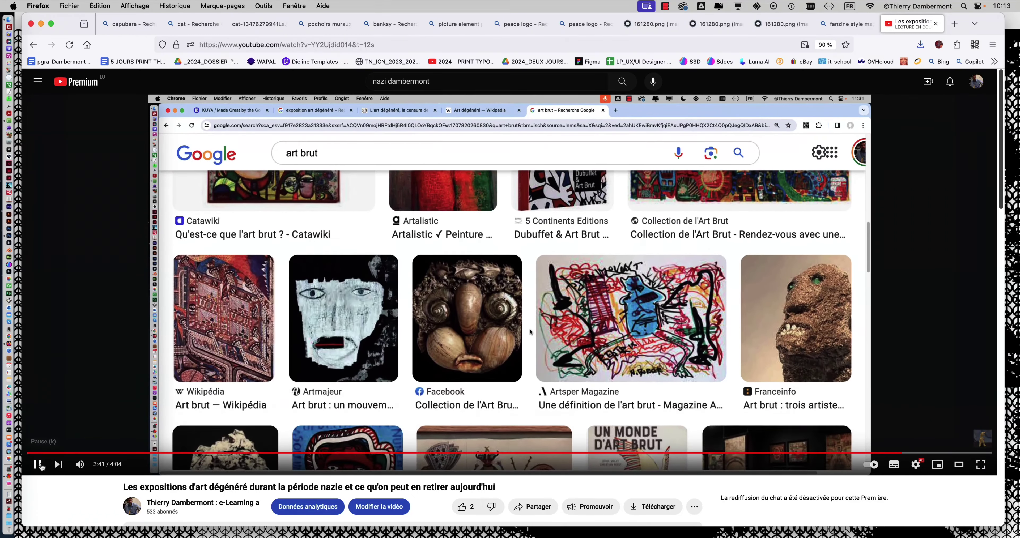
{"action": "left_click", "coordinate": [118, 414]}
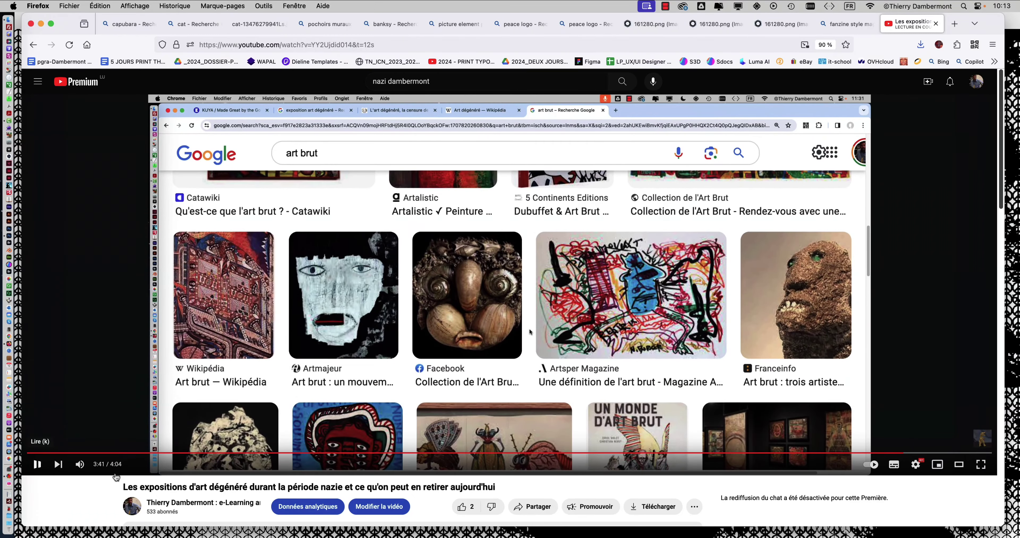
{"action": "left_click", "coordinate": [41, 24]}
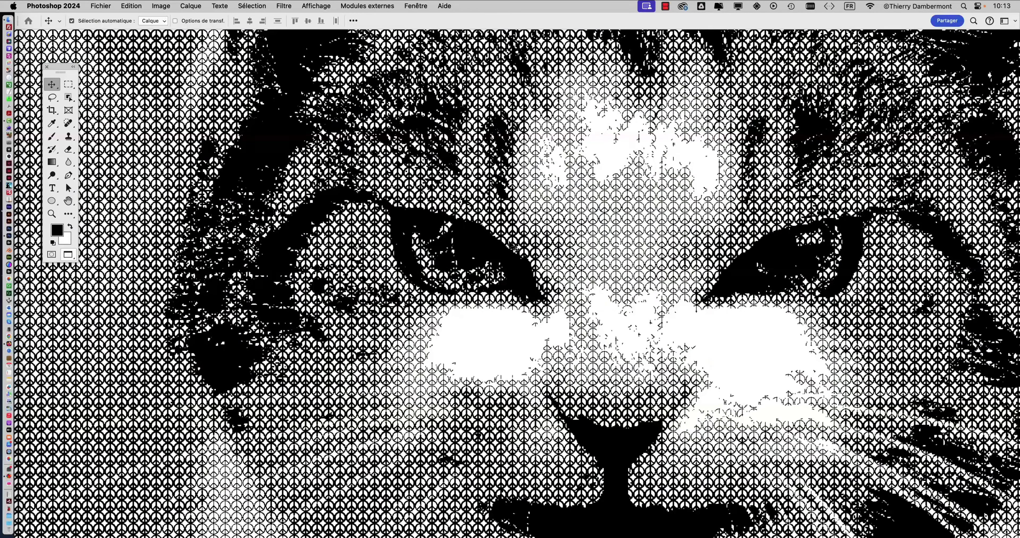